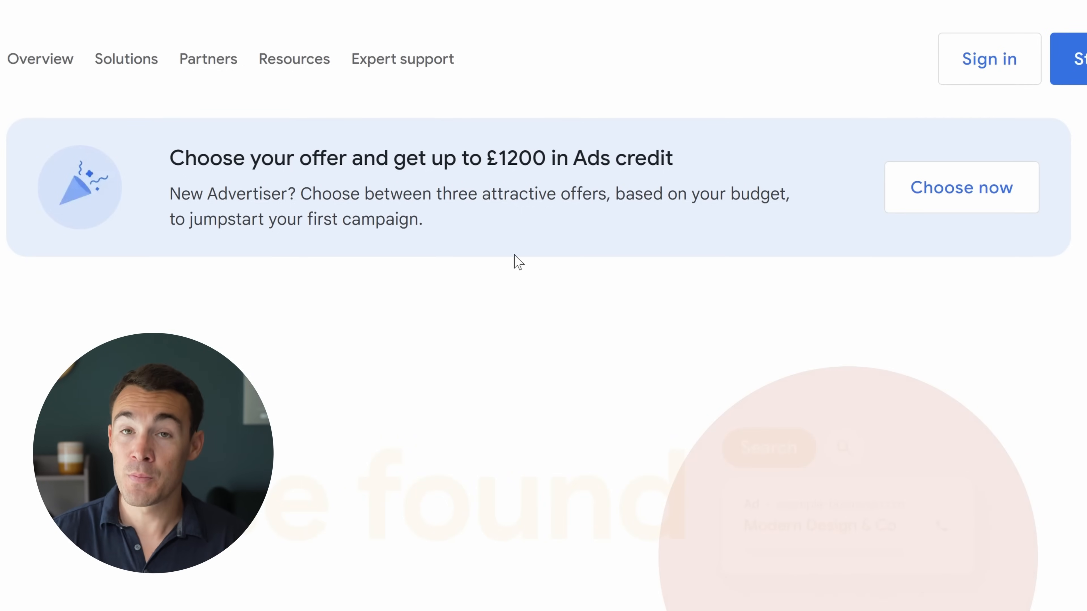
Look through the Google Ads homepage, including its ad formats and sign-up credit offers
{"action": "scroll", "coordinate": [516, 257], "scroll_direction": "down", "scroll_amount": 5}
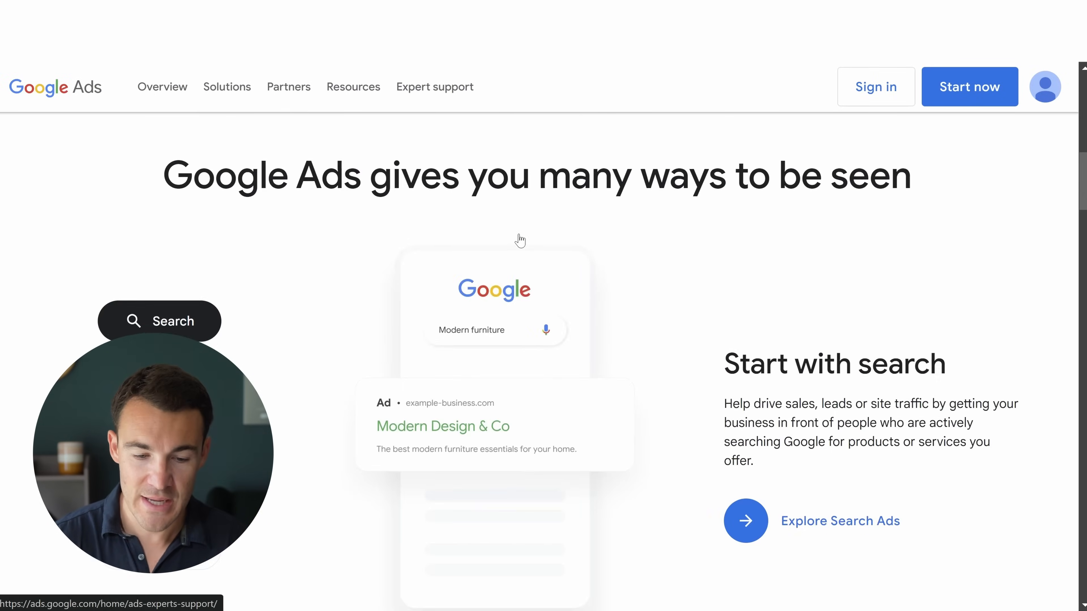
{"action": "scroll", "coordinate": [517, 239], "scroll_direction": "down", "scroll_amount": 10}
{"action": "scroll", "coordinate": [507, 241], "scroll_direction": "up", "scroll_amount": 1}
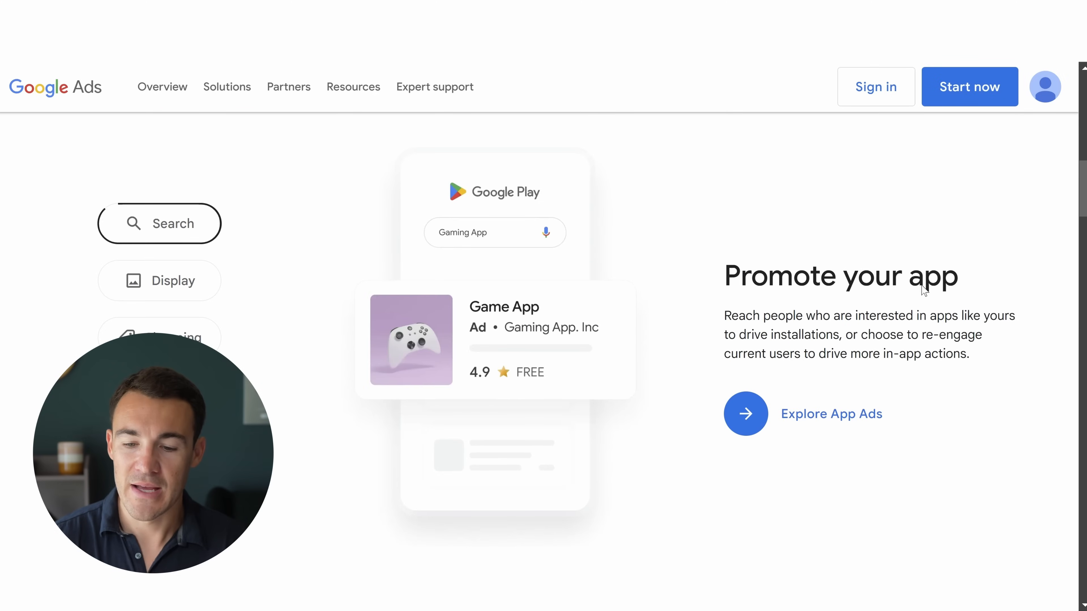
{"action": "scroll", "coordinate": [922, 285], "scroll_direction": "up", "scroll_amount": 5}
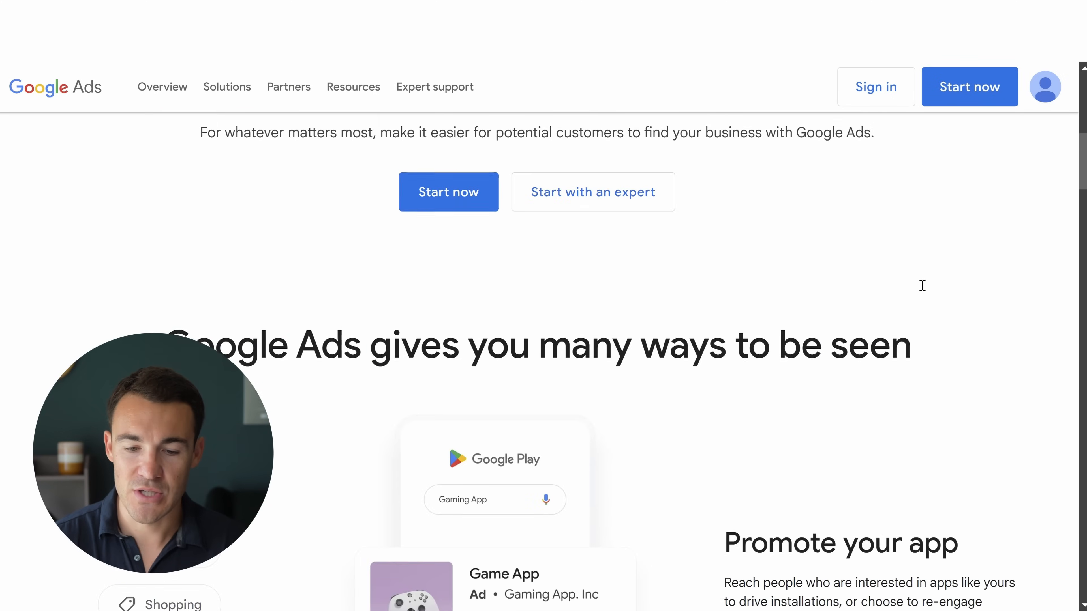
{"action": "scroll", "coordinate": [921, 288], "scroll_direction": "down", "scroll_amount": 10}
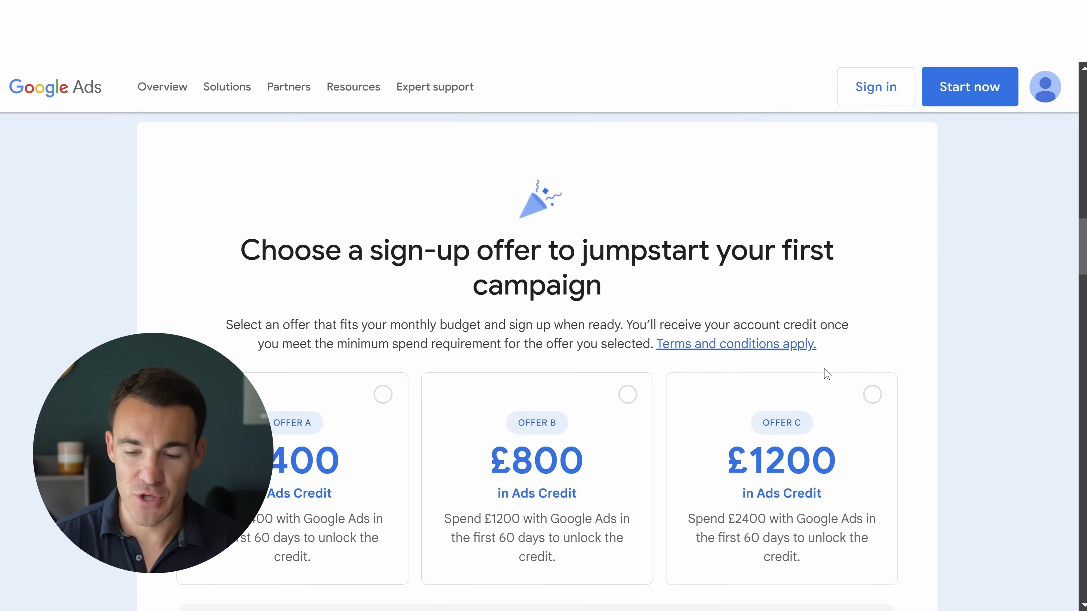
{"action": "scroll", "coordinate": [825, 374], "scroll_direction": "up", "scroll_amount": 10}
{"action": "scroll", "coordinate": [825, 374], "scroll_direction": "up", "scroll_amount": 6}
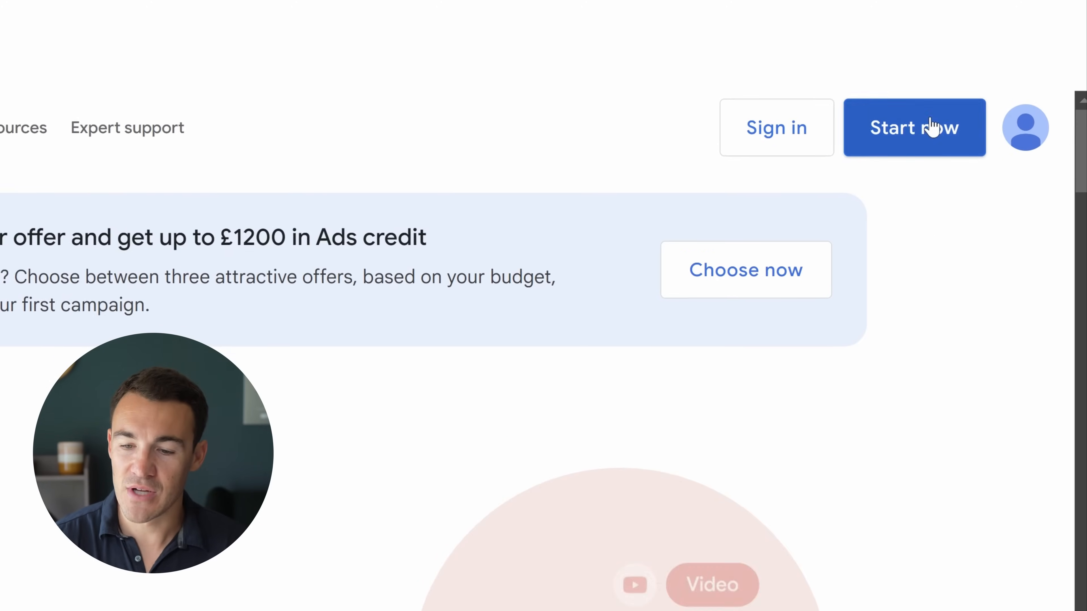
Start a new Google Ads account and enter the setup for the first campaign
{"action": "left_click", "coordinate": [971, 92]}
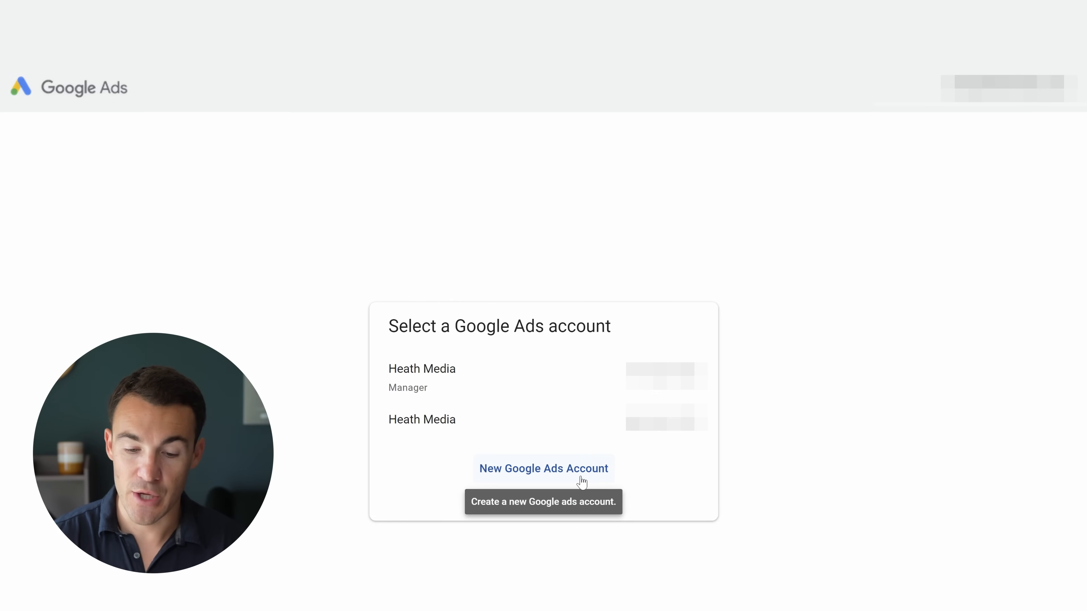
{"action": "left_click", "coordinate": [555, 471]}
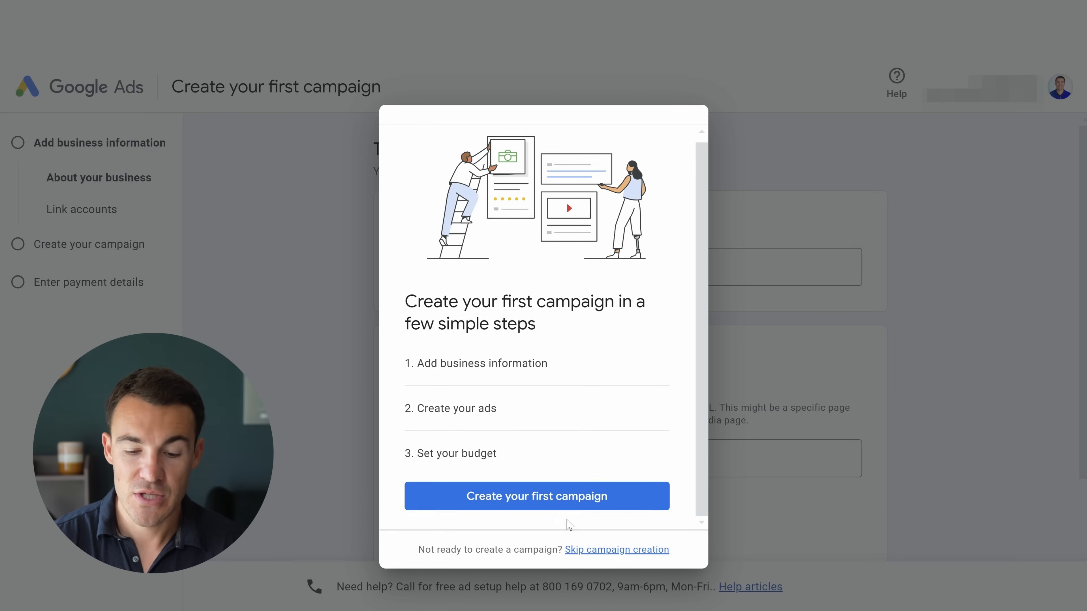
{"action": "left_click", "coordinate": [556, 503]}
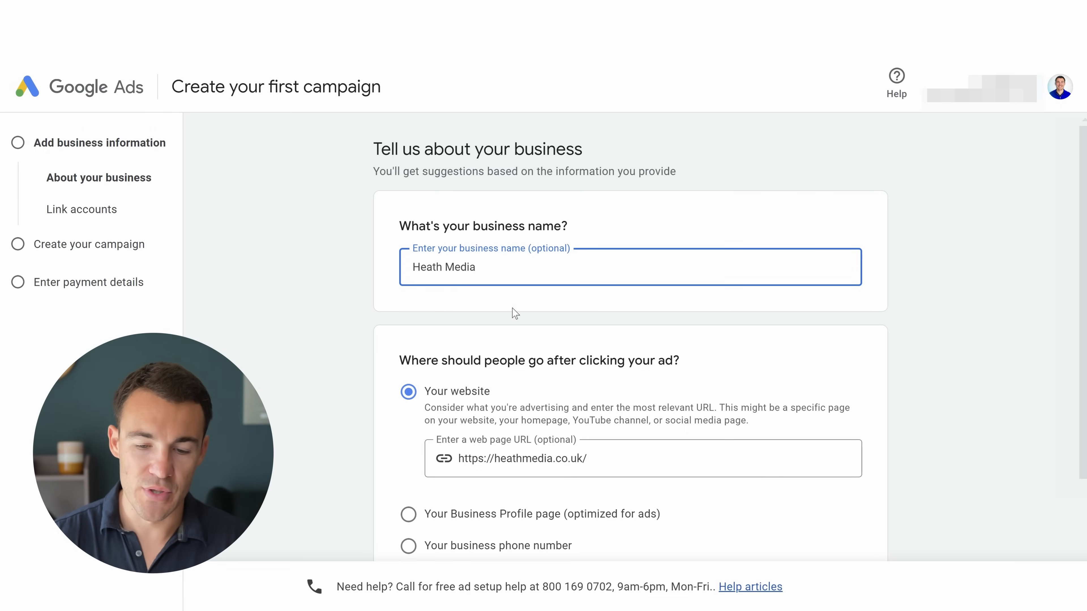
Opt for an account without a campaign and confirm United Kingdom as billing country, United Kingdom Time and British Pound (GBP £)
{"action": "scroll", "coordinate": [328, 340], "scroll_direction": "down", "scroll_amount": 2}
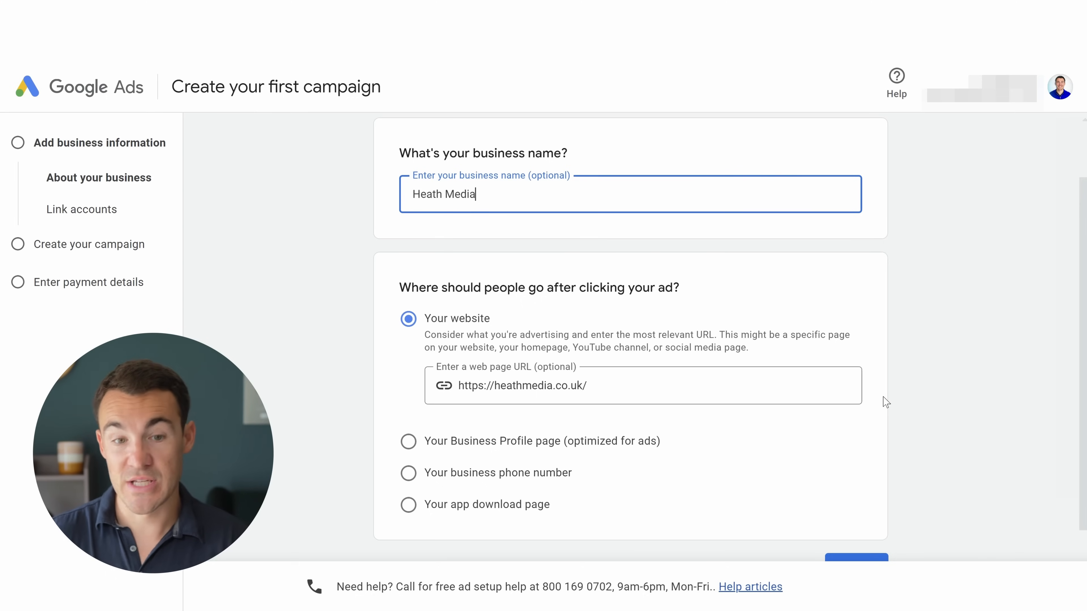
{"action": "scroll", "coordinate": [885, 403], "scroll_direction": "down", "scroll_amount": 1}
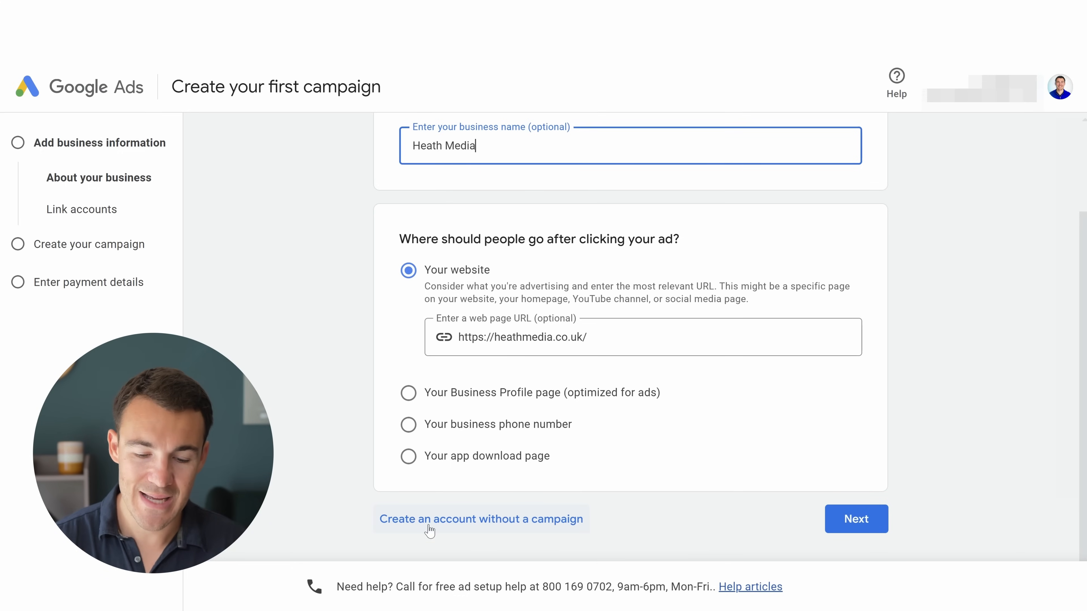
{"action": "left_click", "coordinate": [416, 518]}
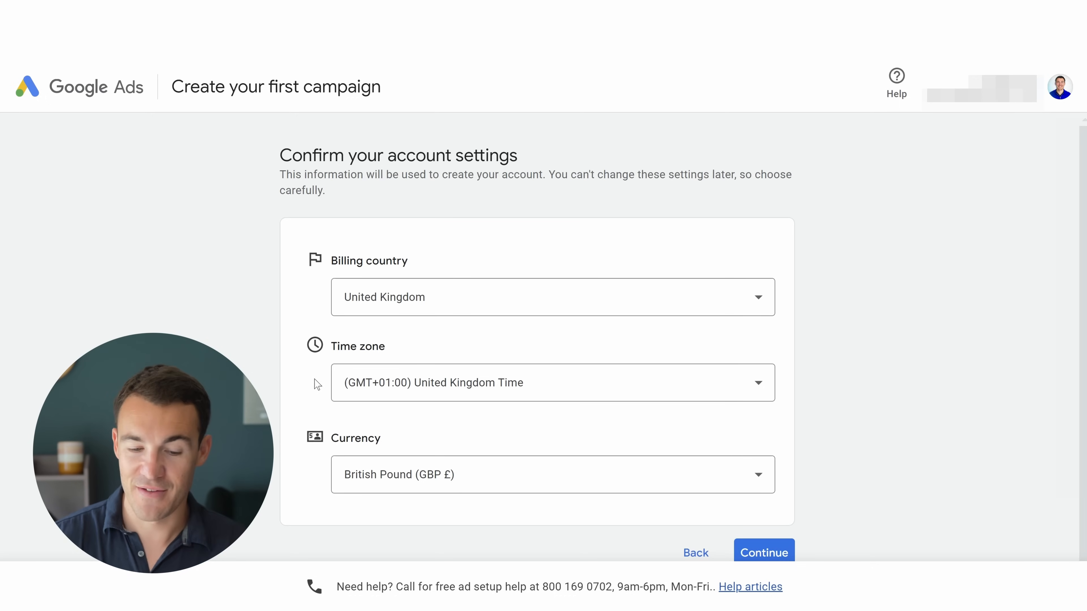
{"action": "scroll", "coordinate": [845, 356], "scroll_direction": "down", "scroll_amount": 1}
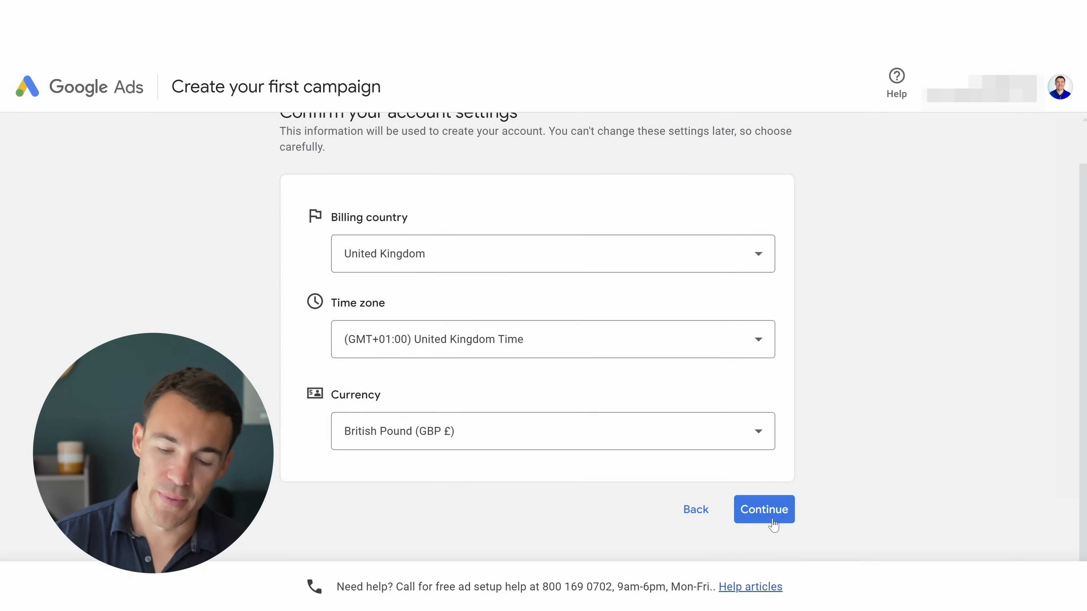
{"action": "left_click", "coordinate": [766, 509]}
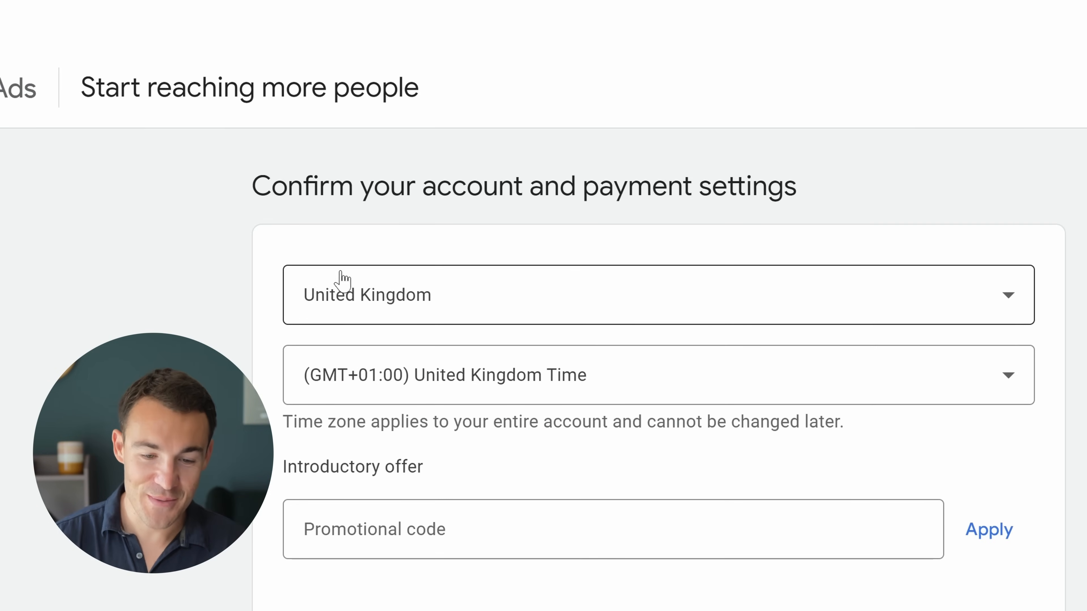
Review the available payments profiles and the purpose-of-use options, keeping the existing selections
{"action": "scroll", "coordinate": [458, 441], "scroll_direction": "down", "scroll_amount": 2}
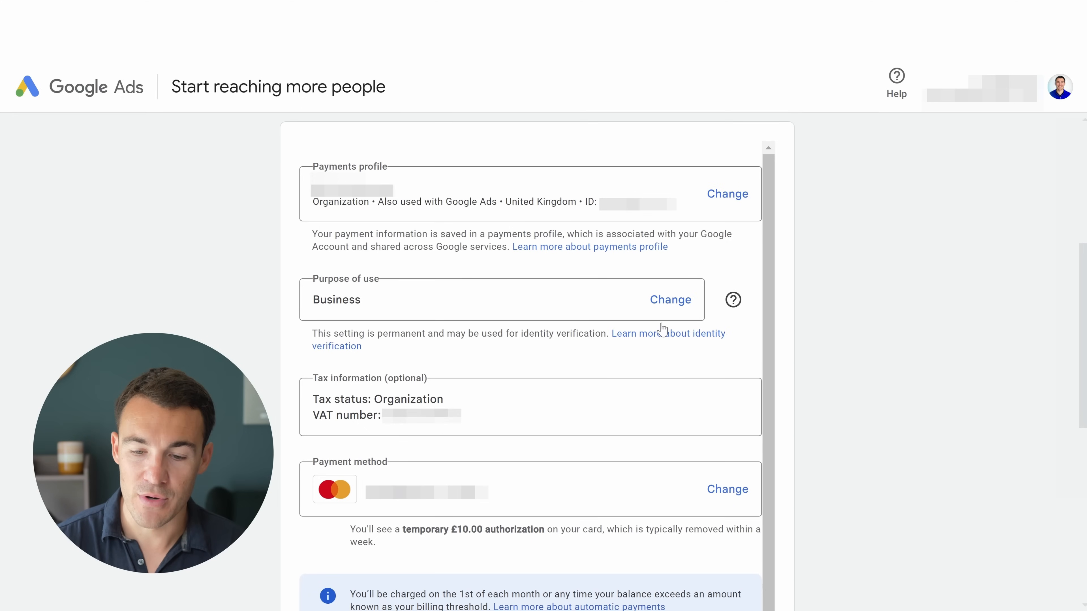
{"action": "left_click", "coordinate": [736, 196]}
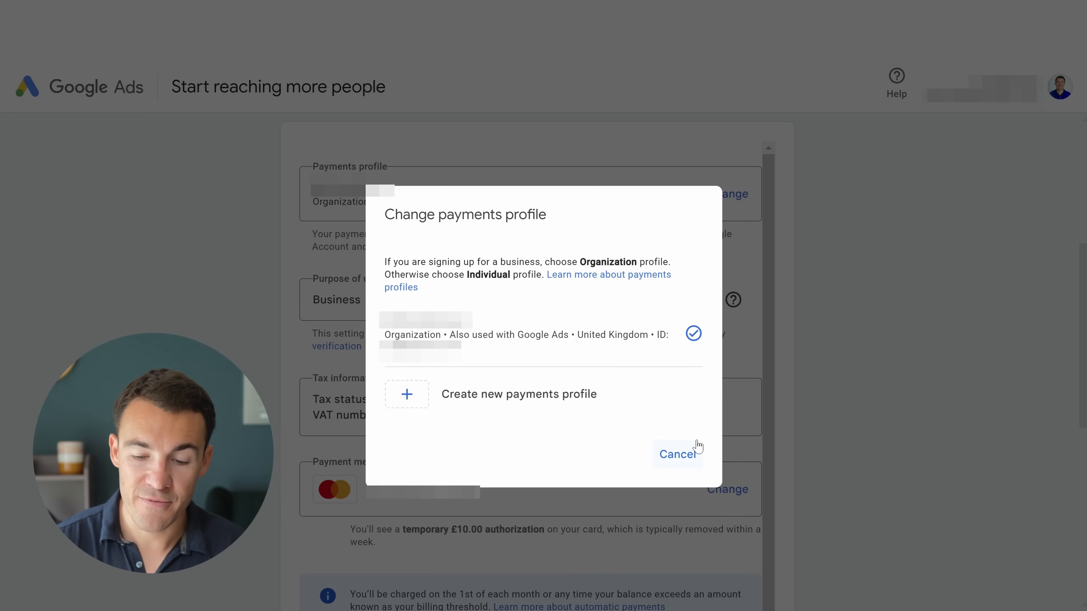
{"action": "left_click", "coordinate": [678, 453]}
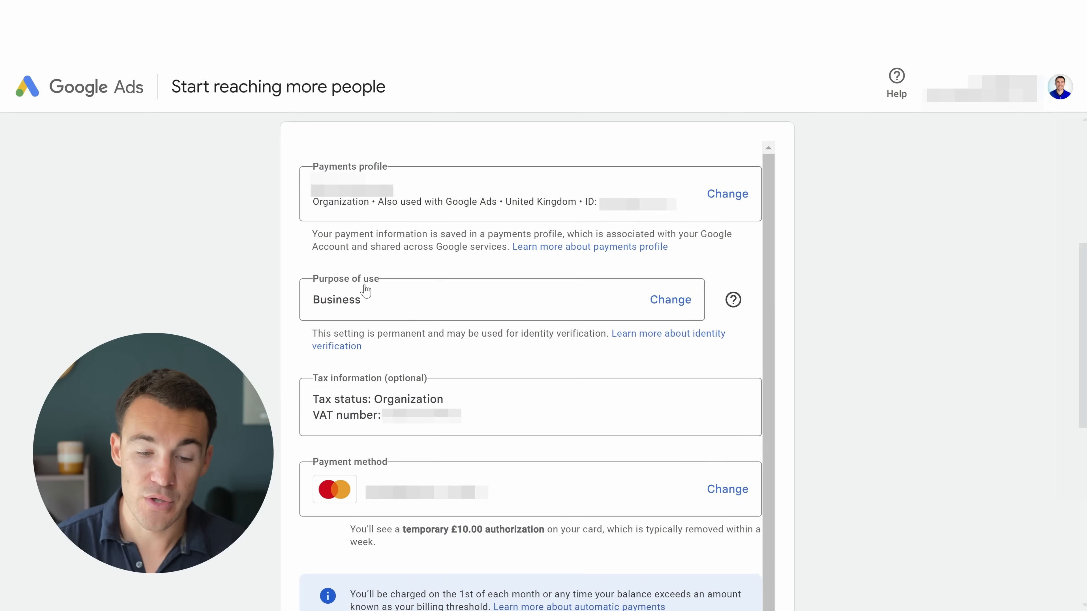
{"action": "left_click", "coordinate": [682, 304]}
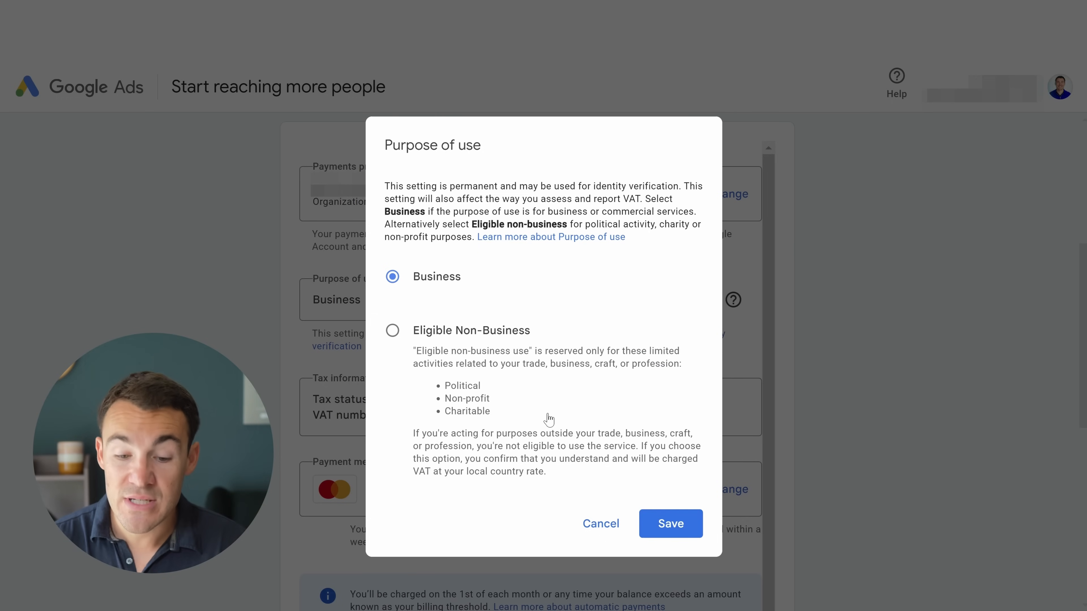
{"action": "left_click", "coordinate": [600, 524]}
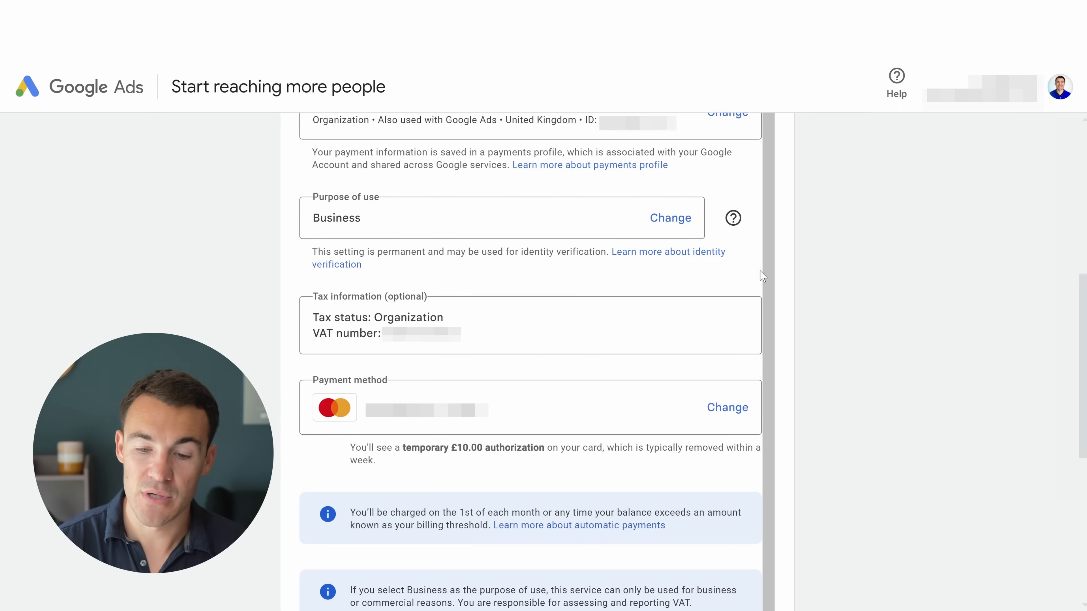
Review the options for changing the payment method and the billing notes beneath it, keeping the existing card
{"action": "scroll", "coordinate": [810, 284], "scroll_direction": "down", "scroll_amount": 3}
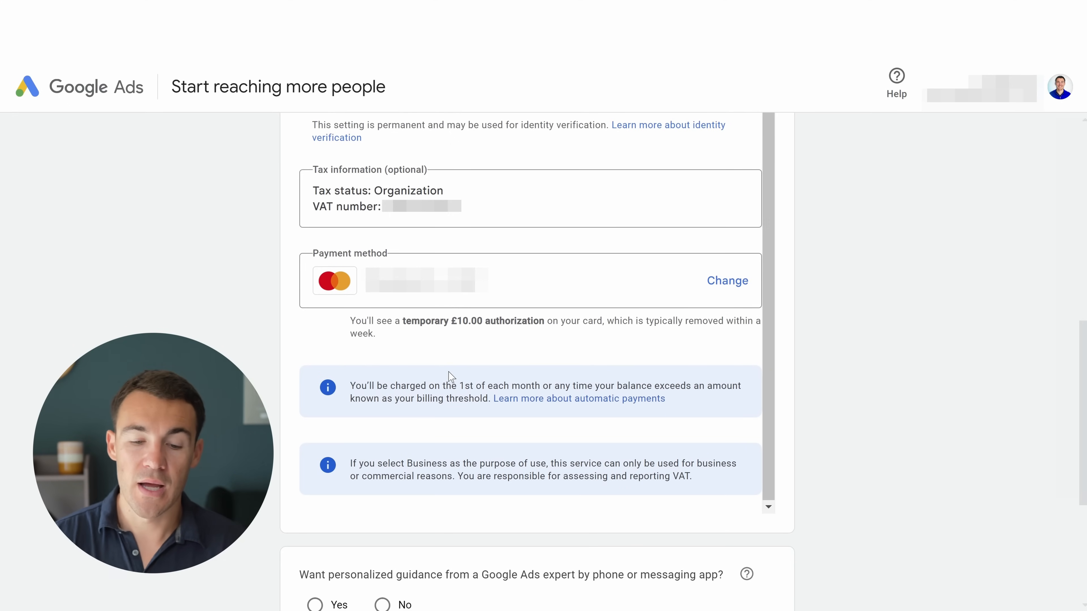
{"action": "left_click", "coordinate": [728, 274]}
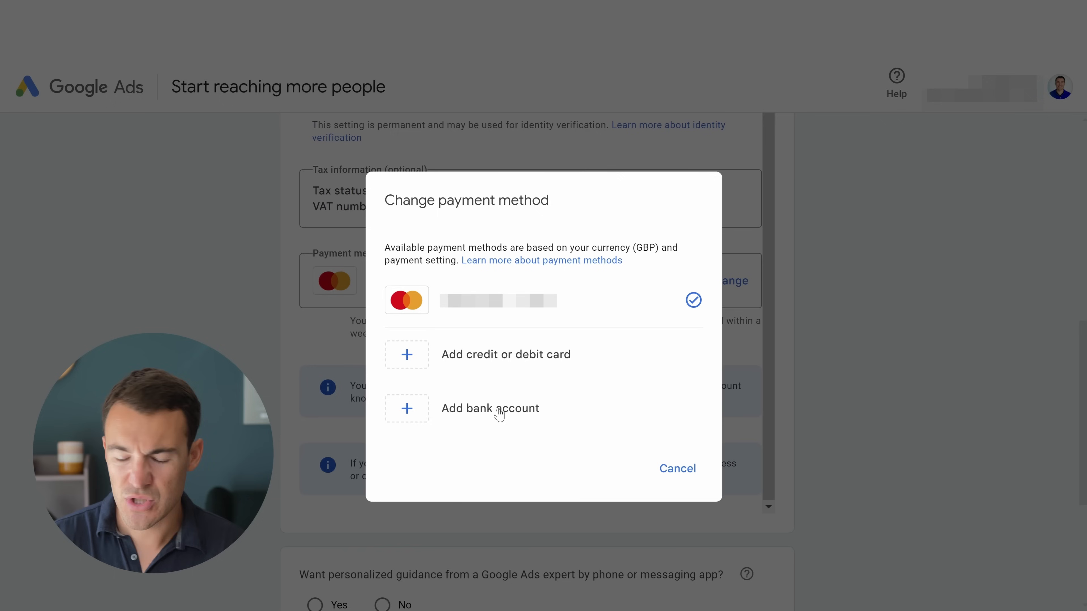
{"action": "left_click", "coordinate": [684, 477]}
{"action": "scroll", "coordinate": [424, 323], "scroll_direction": "down", "scroll_amount": 2}
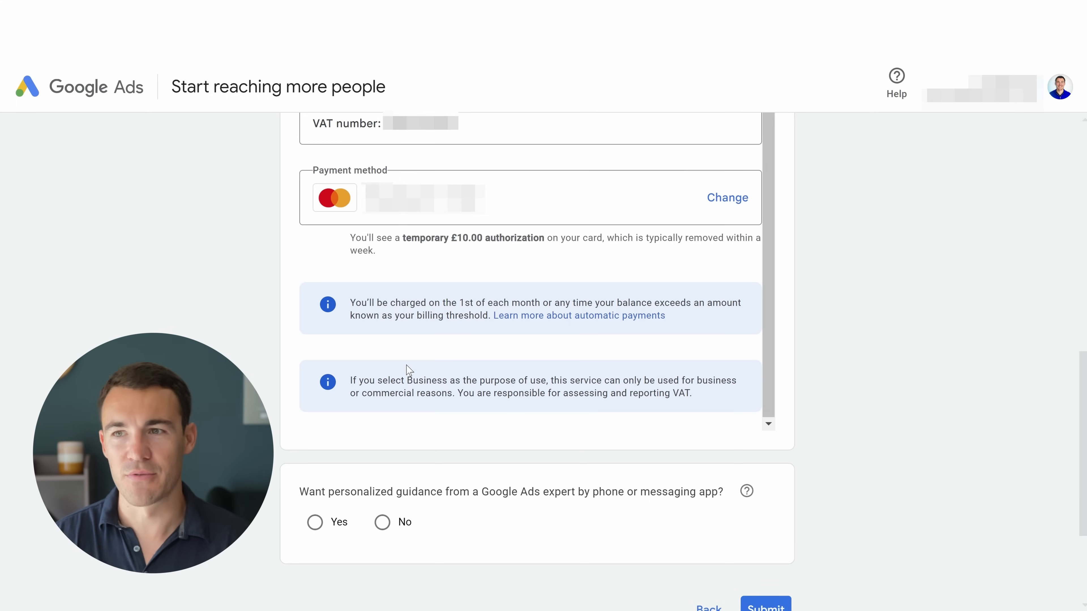
{"action": "scroll", "coordinate": [409, 369], "scroll_direction": "down", "scroll_amount": 3}
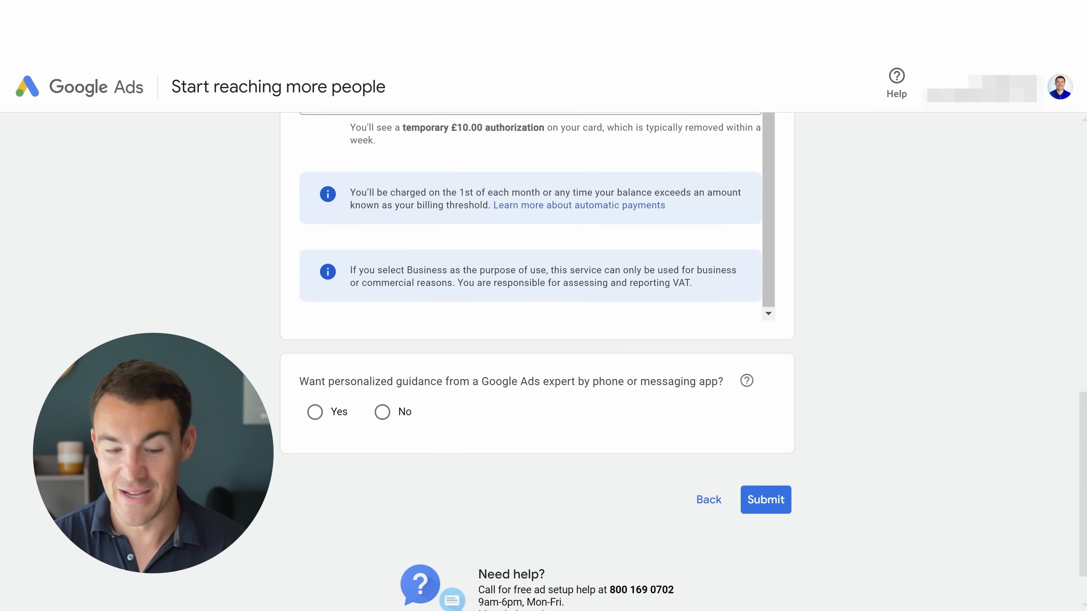
{"action": "left_click", "coordinate": [315, 412]}
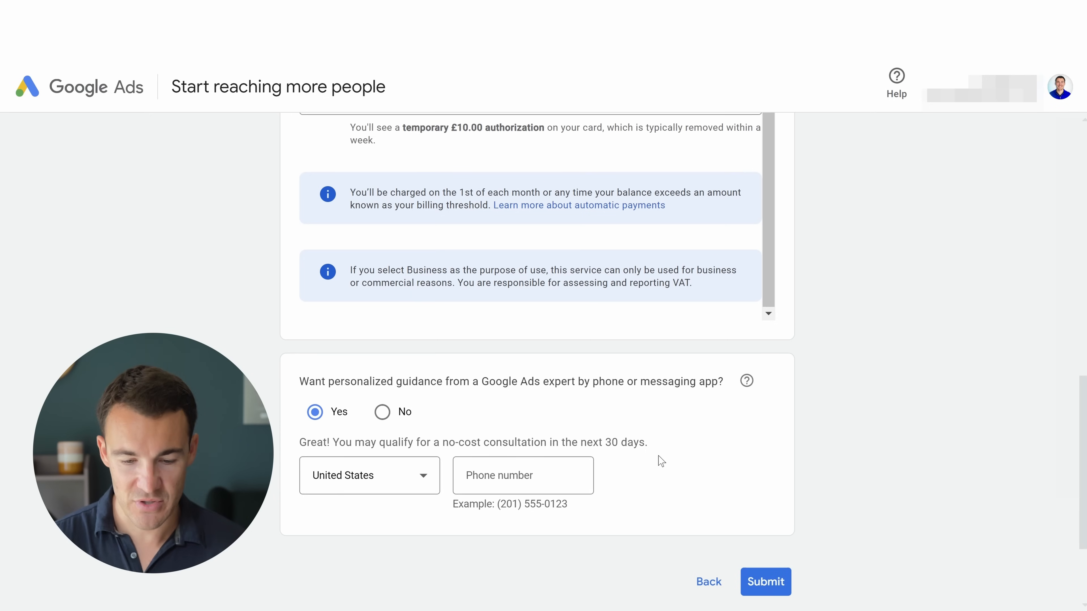
{"action": "left_click", "coordinate": [411, 475]}
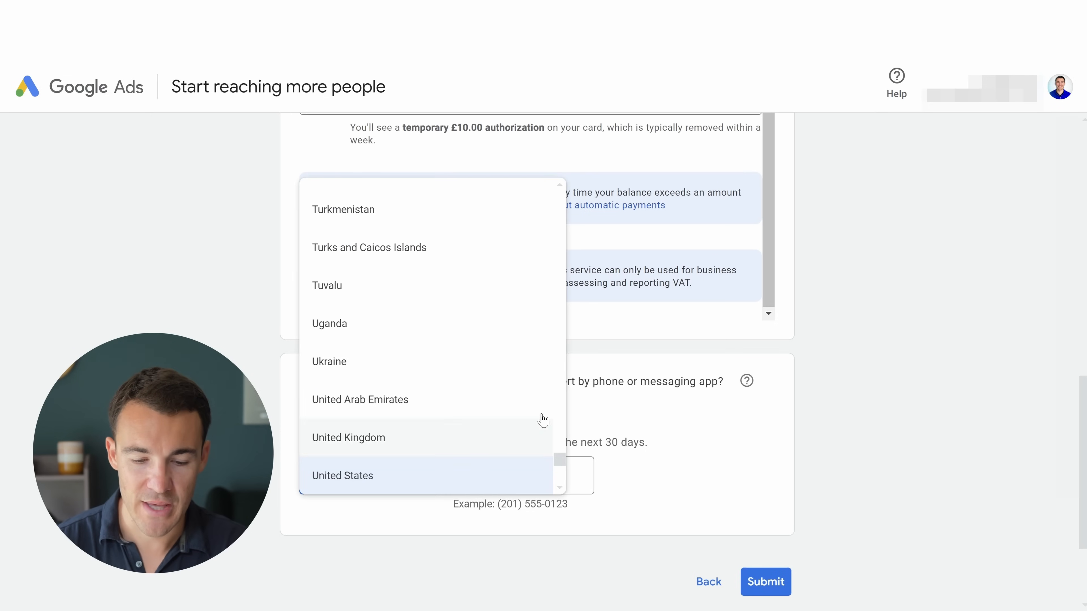
{"action": "left_click", "coordinate": [664, 515]}
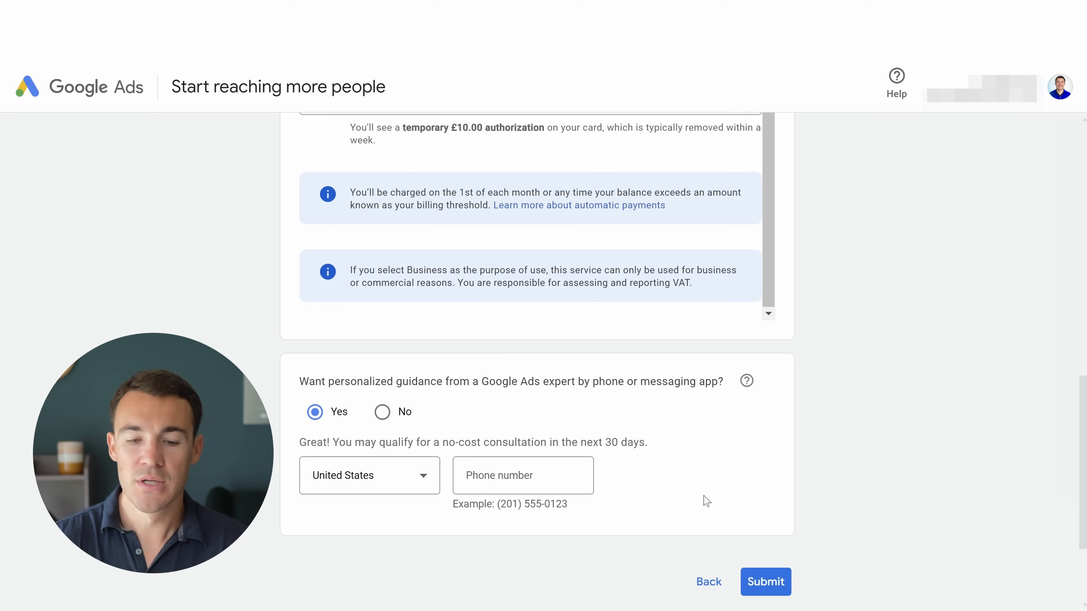
Decline personalized guidance from a Google Ads expert and submit the account and payment settings, continuing to the organization questions
{"action": "left_click", "coordinate": [382, 412]}
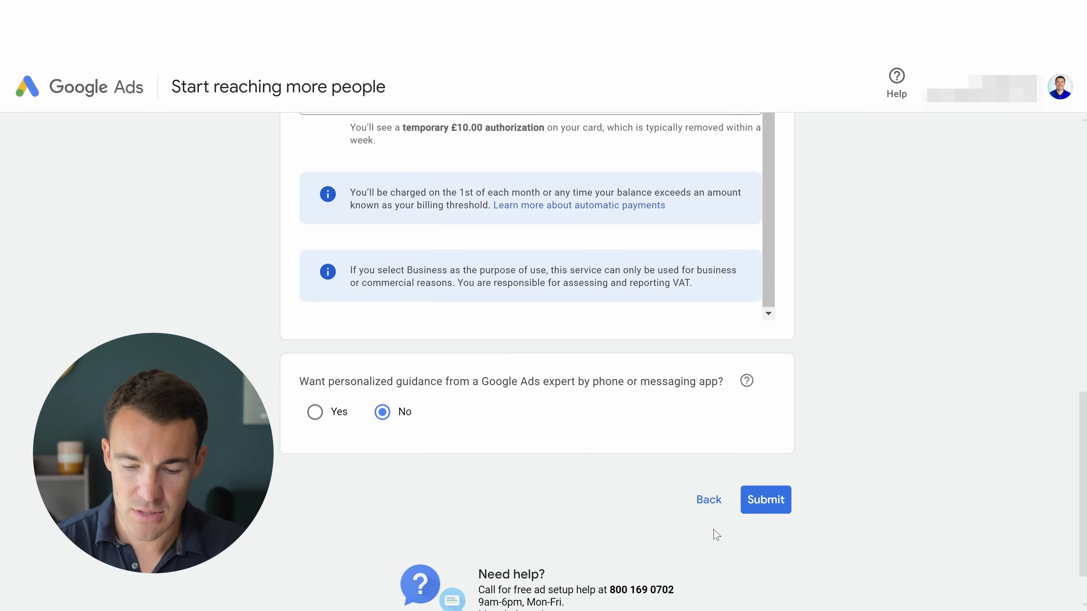
{"action": "left_click", "coordinate": [765, 500]}
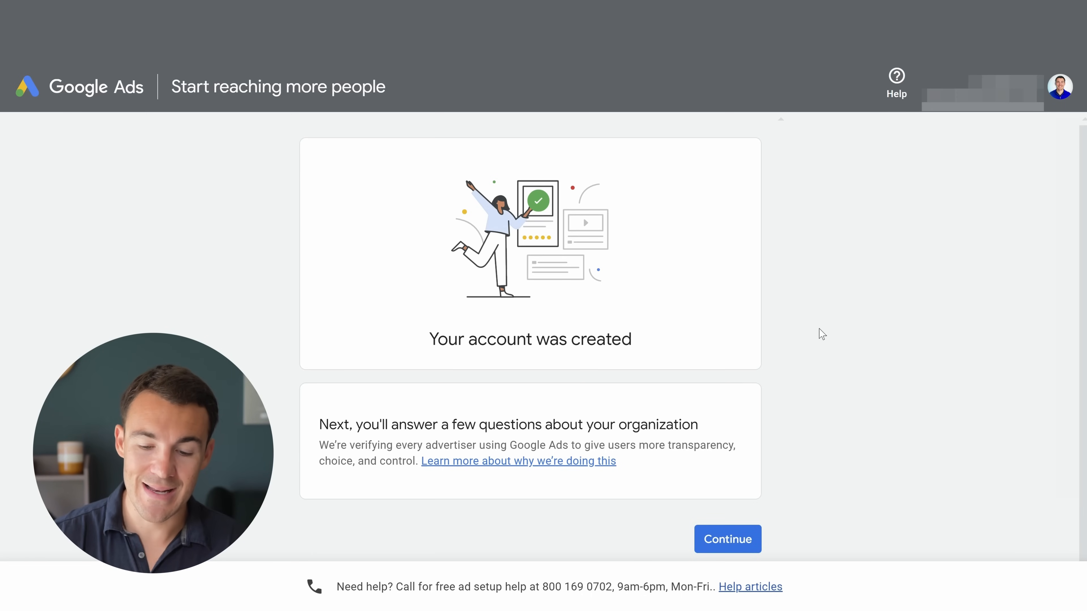
{"action": "left_click", "coordinate": [718, 541]}
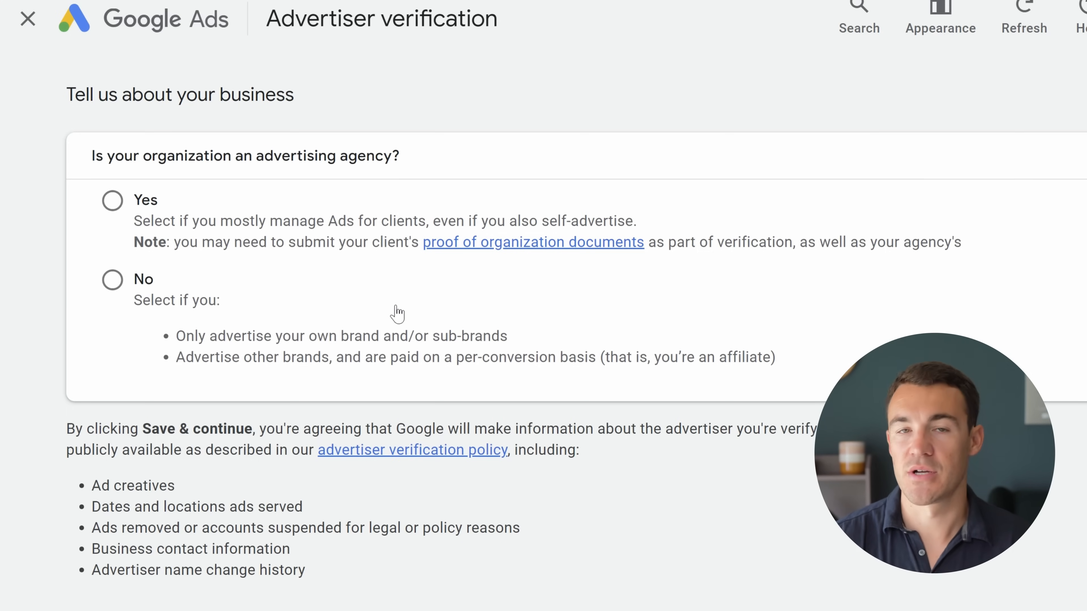
Declare that the organization is not an advertising agency and pays Google Ads directly, and save the verification answers
{"action": "left_click", "coordinate": [113, 280]}
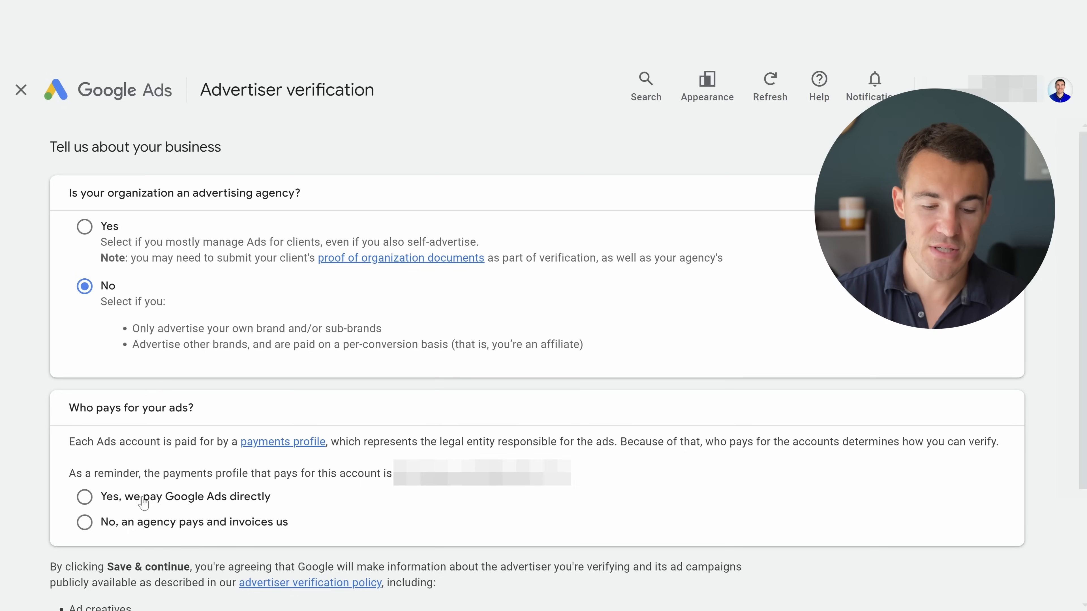
{"action": "left_click", "coordinate": [94, 498]}
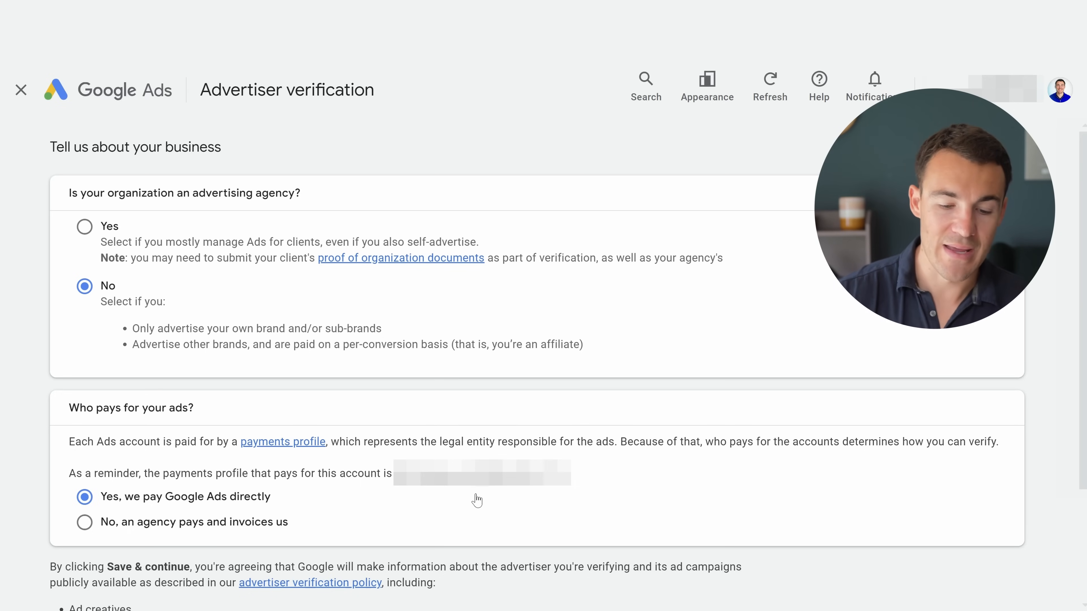
{"action": "scroll", "coordinate": [477, 499], "scroll_direction": "down", "scroll_amount": 3}
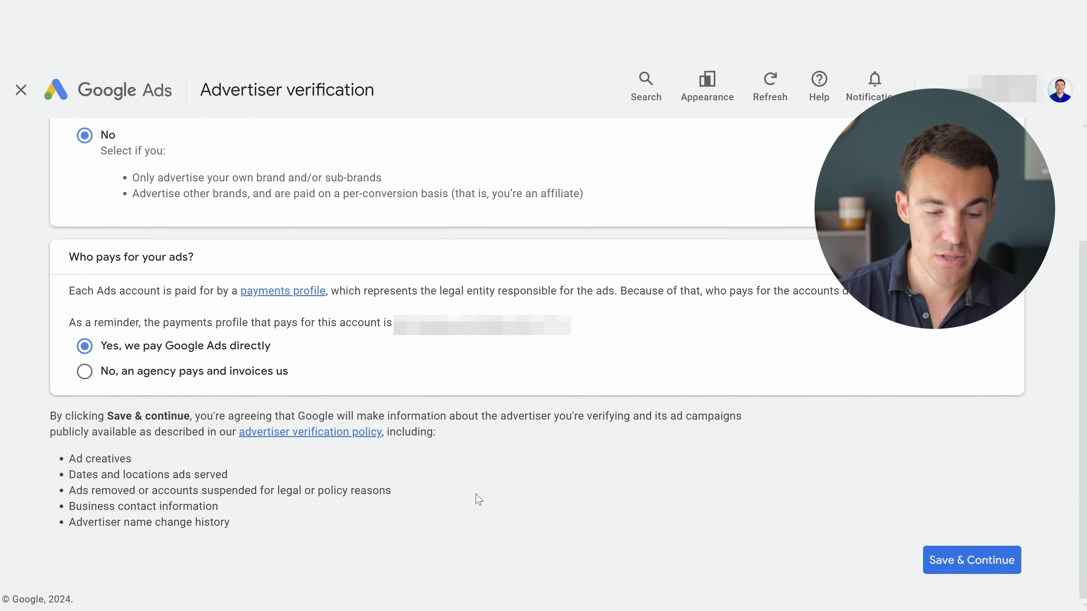
{"action": "left_click", "coordinate": [966, 563]}
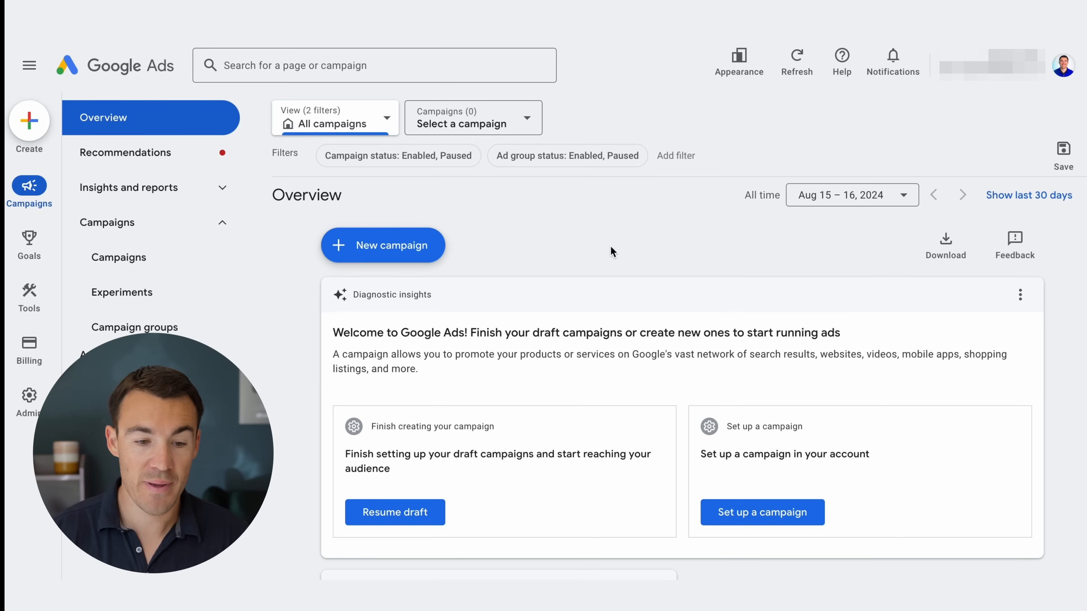
Start creating a new campaign from the account overview, bringing up the choice of campaign objective
{"action": "left_click", "coordinate": [338, 251]}
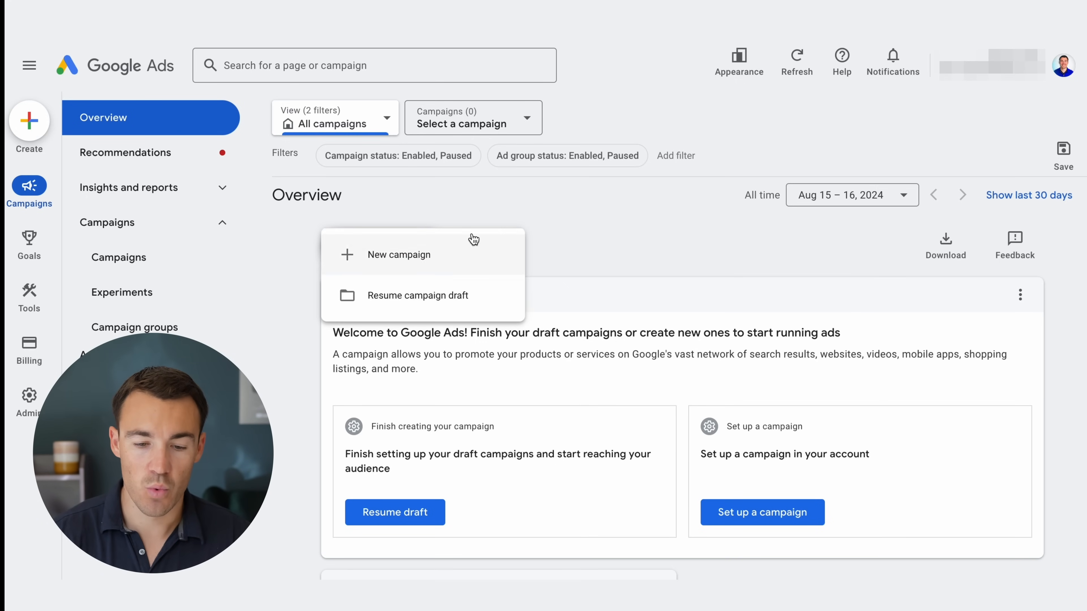
{"action": "left_click", "coordinate": [435, 257]}
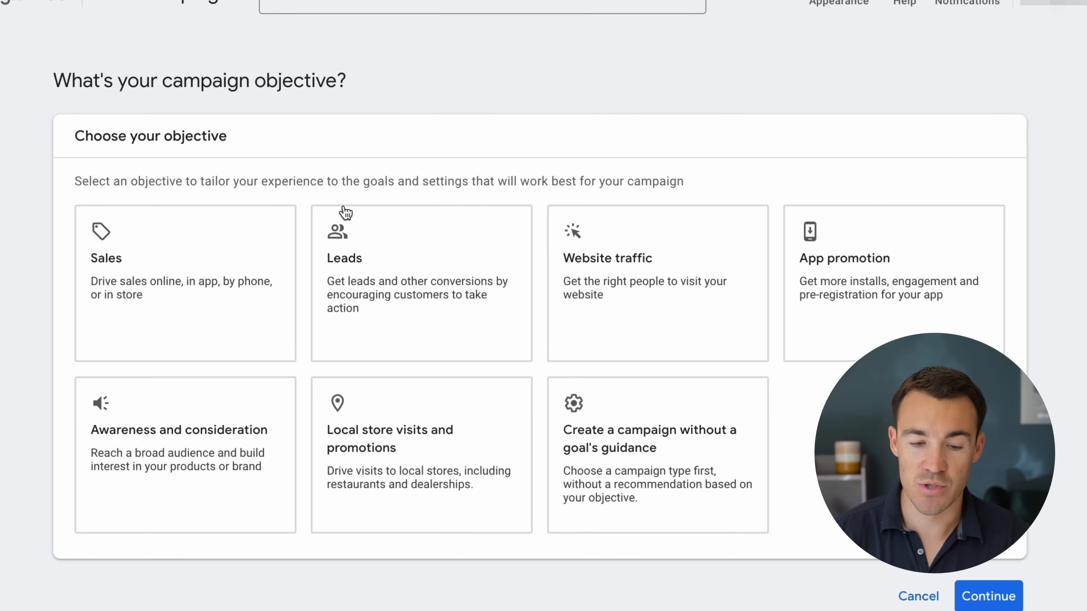
{"action": "left_click", "coordinate": [239, 243]}
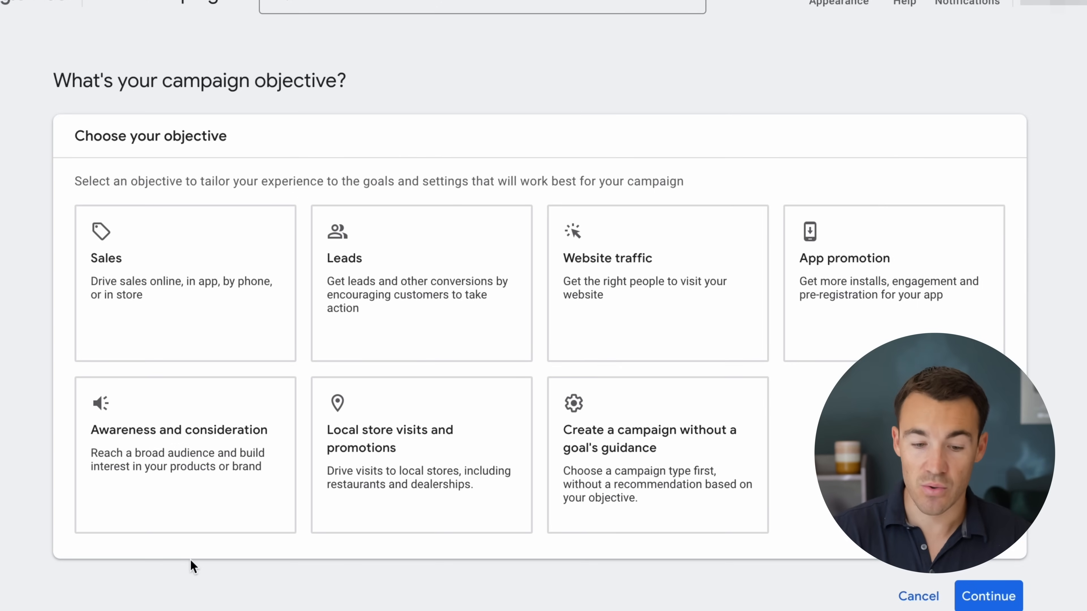
Choose Leads as the campaign objective and continue with the Book appointments website conversion goal
{"action": "left_click", "coordinate": [425, 307]}
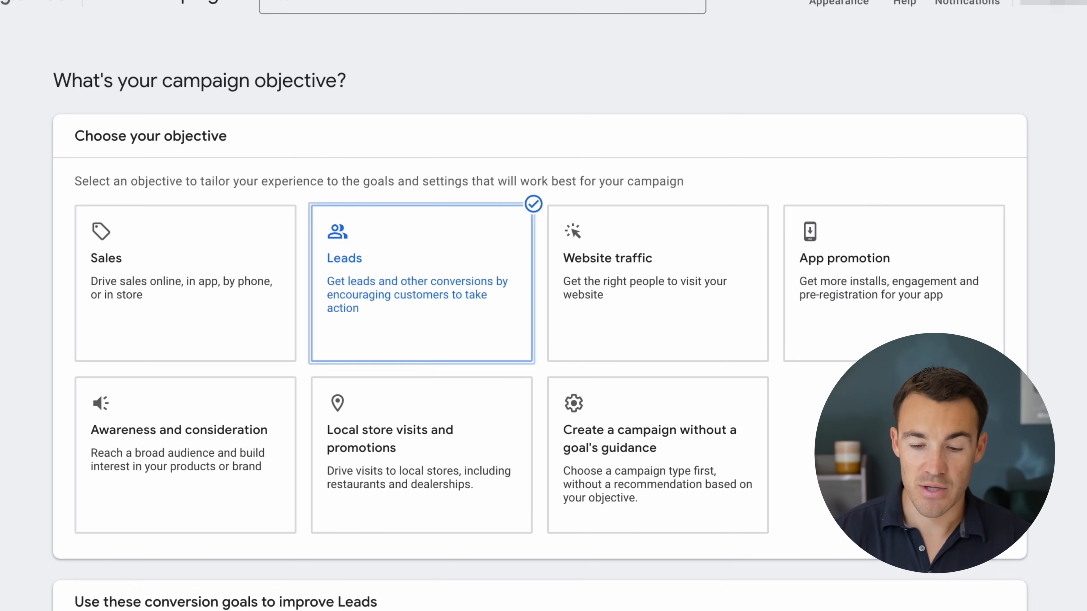
{"action": "scroll", "coordinate": [1067, 461], "scroll_direction": "down", "scroll_amount": 7}
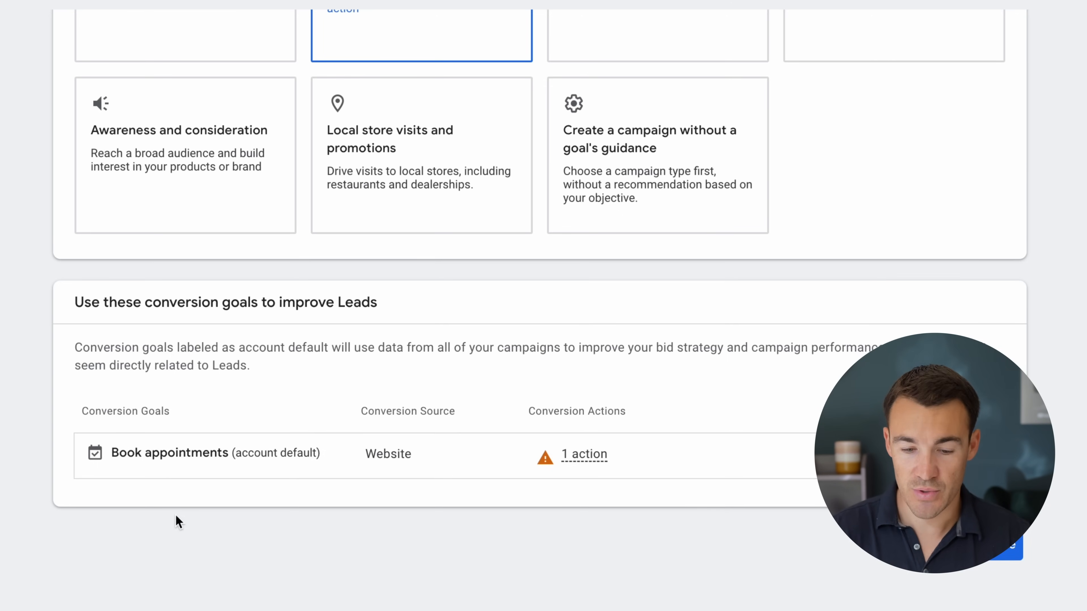
{"action": "mouse_move", "coordinate": [549, 461]}
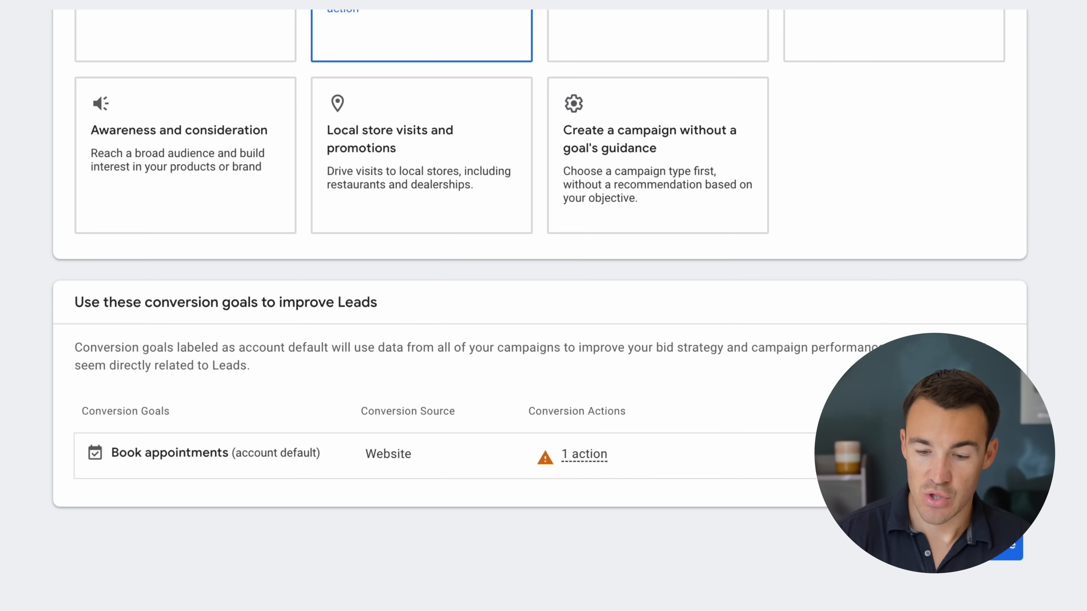
{"action": "left_click", "coordinate": [997, 555]}
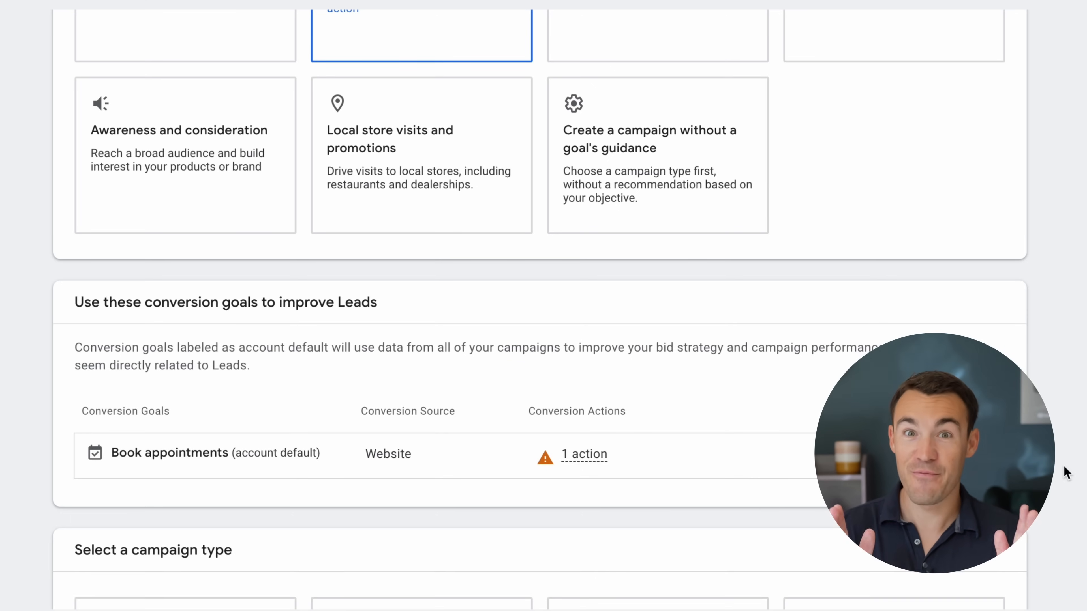
Select Search as the campaign type
{"action": "scroll", "coordinate": [1065, 473], "scroll_direction": "down", "scroll_amount": 4}
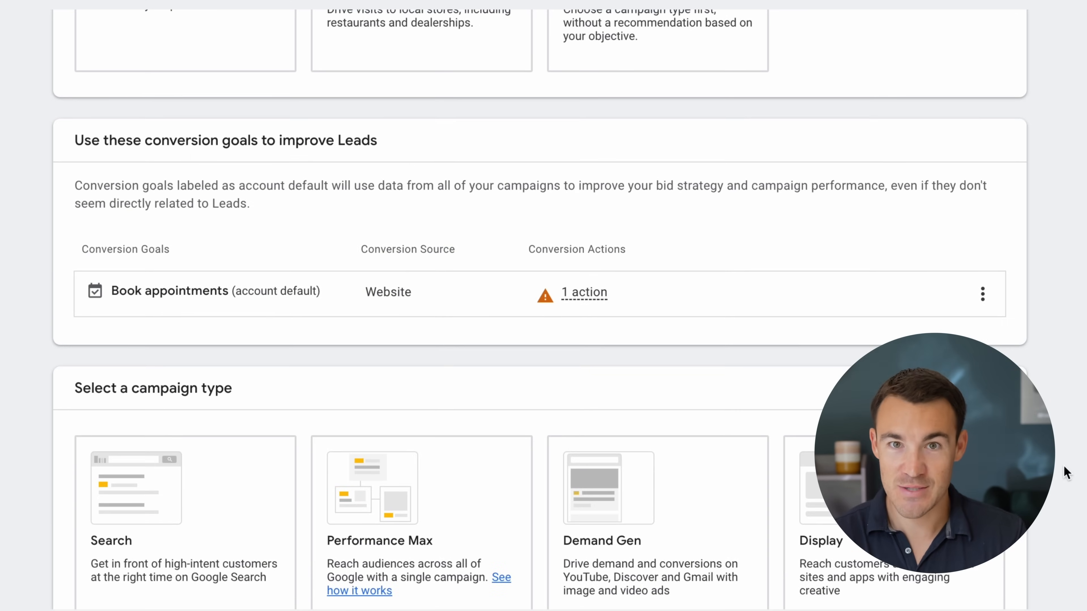
{"action": "scroll", "coordinate": [1065, 473], "scroll_direction": "down", "scroll_amount": 6}
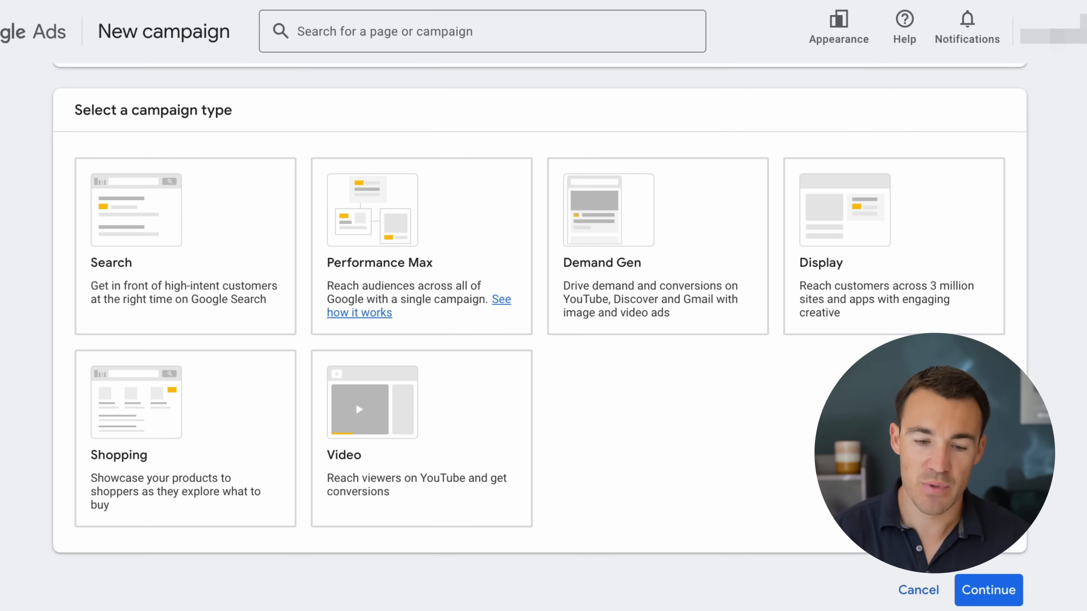
{"action": "left_click", "coordinate": [177, 235]}
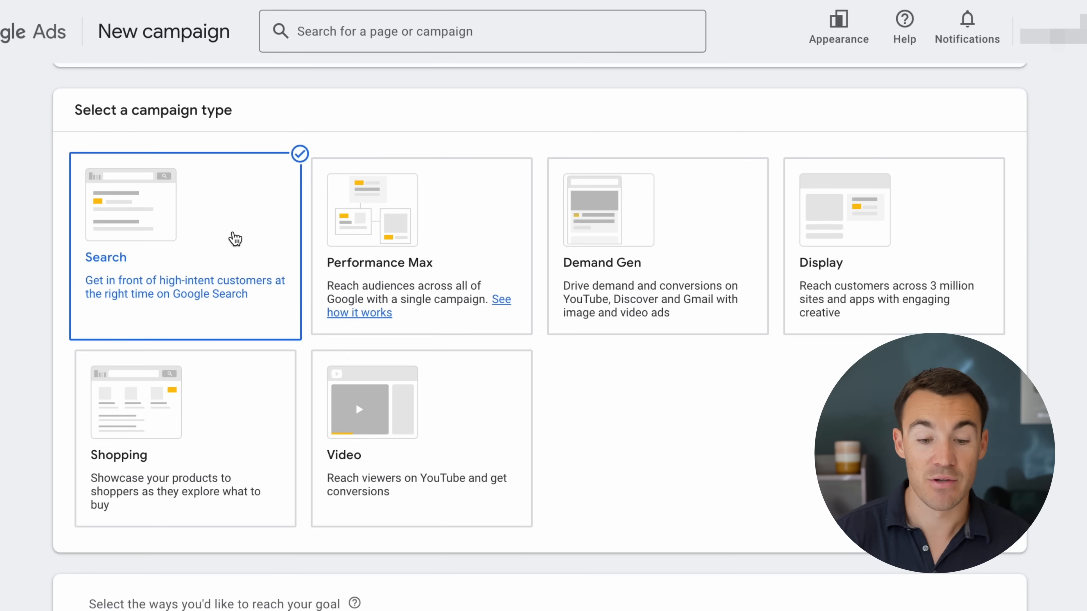
Choose website visits as the way to reach the goal and enter heathmedia.co.uk as the business's website
{"action": "scroll", "coordinate": [1085, 349], "scroll_direction": "down", "scroll_amount": 6}
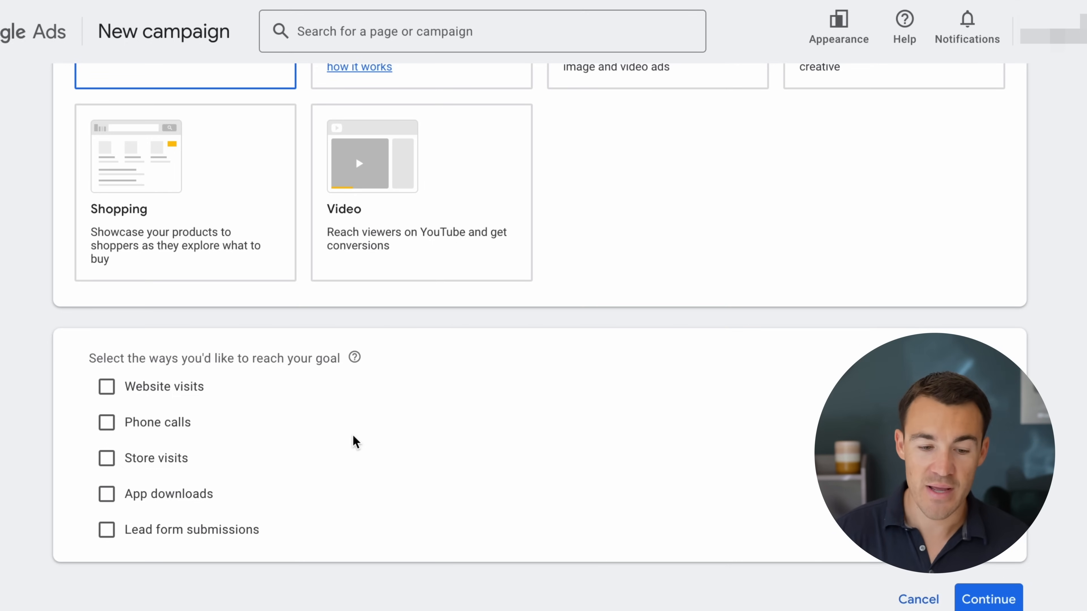
{"action": "left_click", "coordinate": [178, 389]}
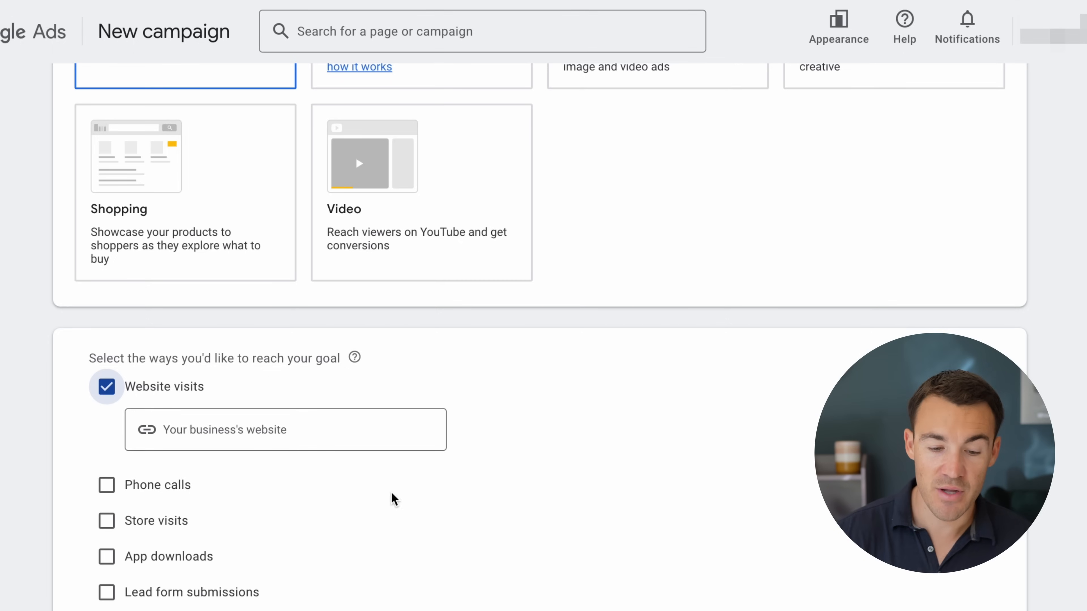
{"action": "left_click", "coordinate": [199, 426]}
{"action": "type", "text": "heath,"}
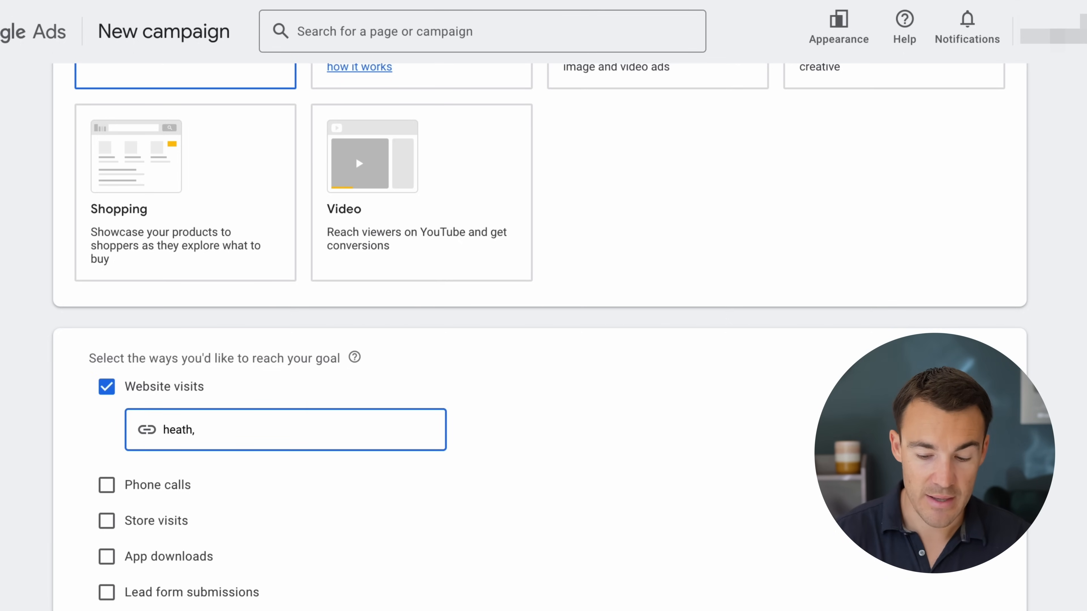
{"action": "type", "text": "media.co.uk"}
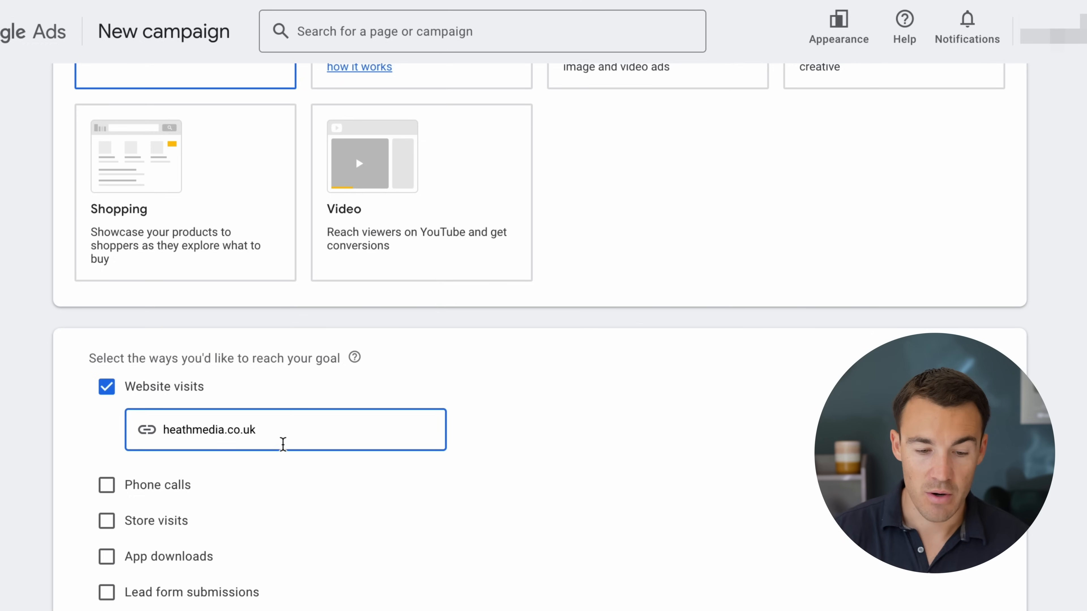
{"action": "left_click", "coordinate": [517, 517]}
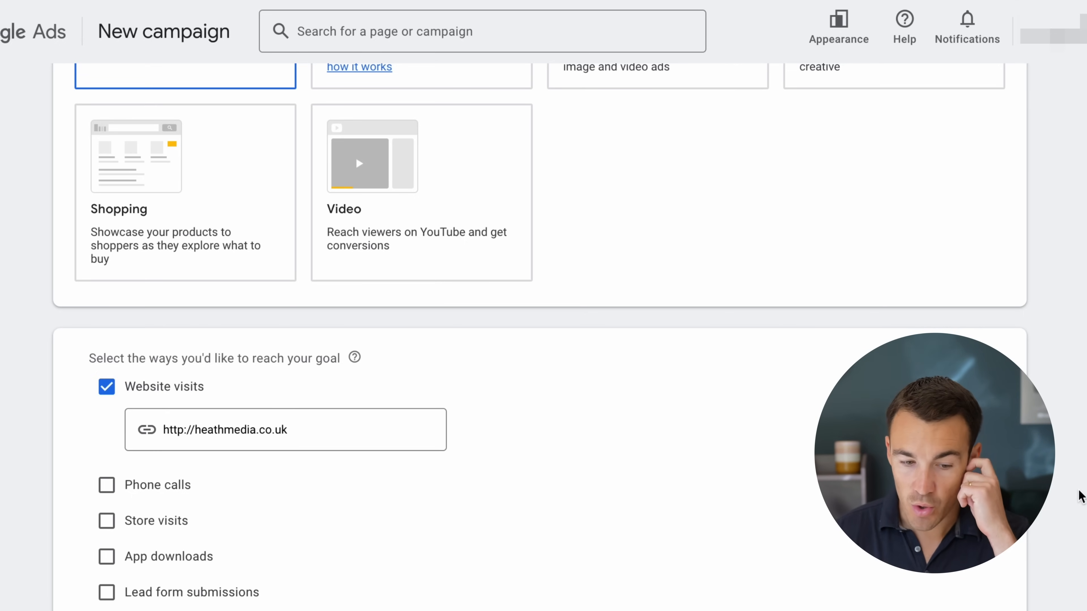
Name the campaign "Example Leads Campaign" and continue to the bidding settings
{"action": "scroll", "coordinate": [1080, 497], "scroll_direction": "down", "scroll_amount": 1}
{"action": "scroll", "coordinate": [1080, 497], "scroll_direction": "down", "scroll_amount": 4}
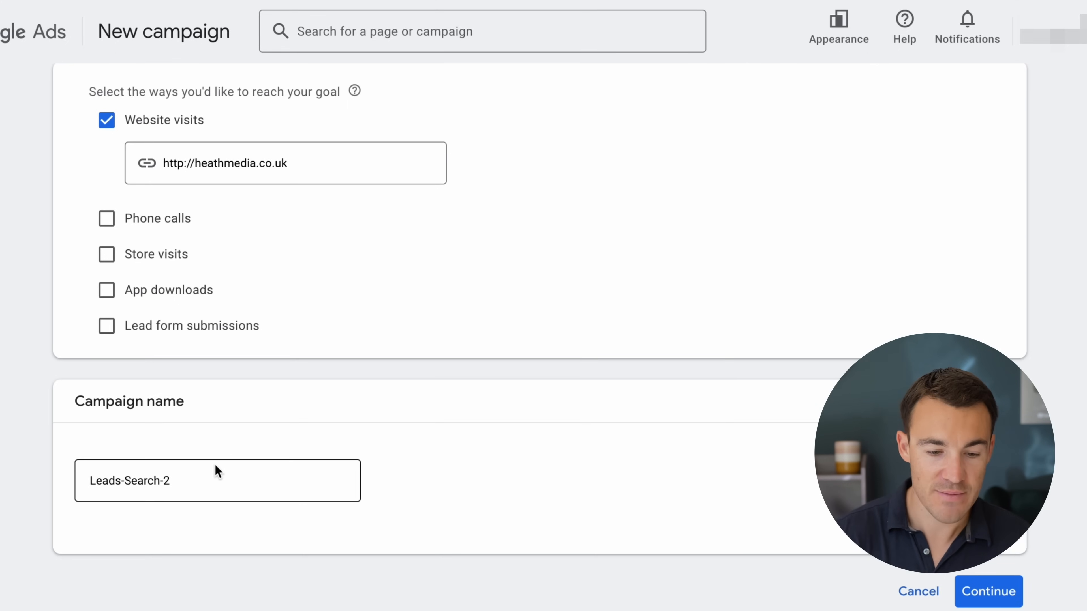
{"action": "left_click_drag", "start_coordinate": [174, 479], "coordinate": [85, 486]}
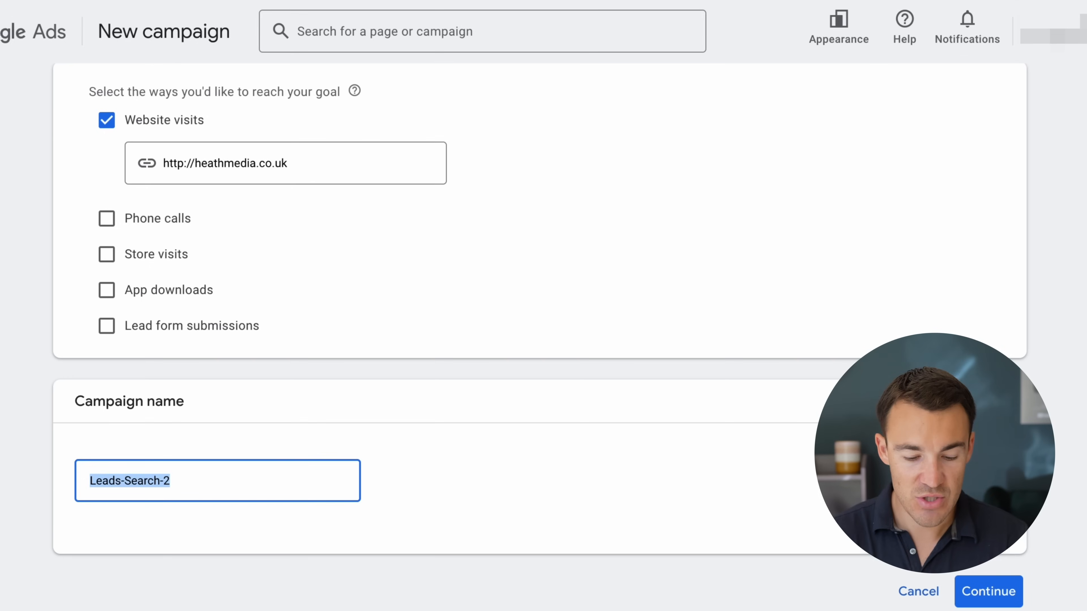
{"action": "type", "text": "Example Leads Campaign"}
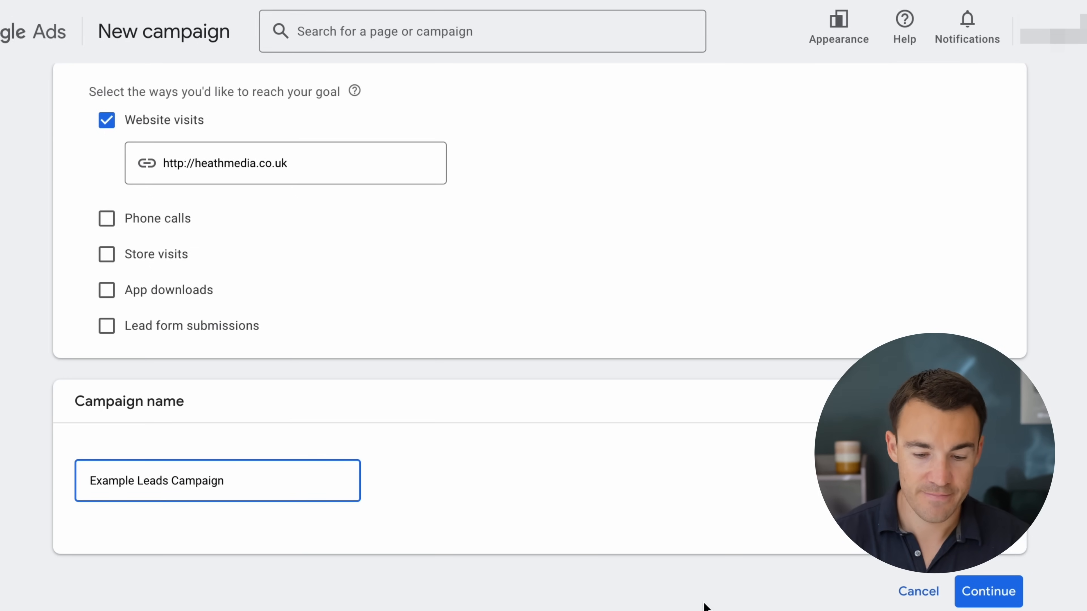
{"action": "left_click", "coordinate": [984, 593]}
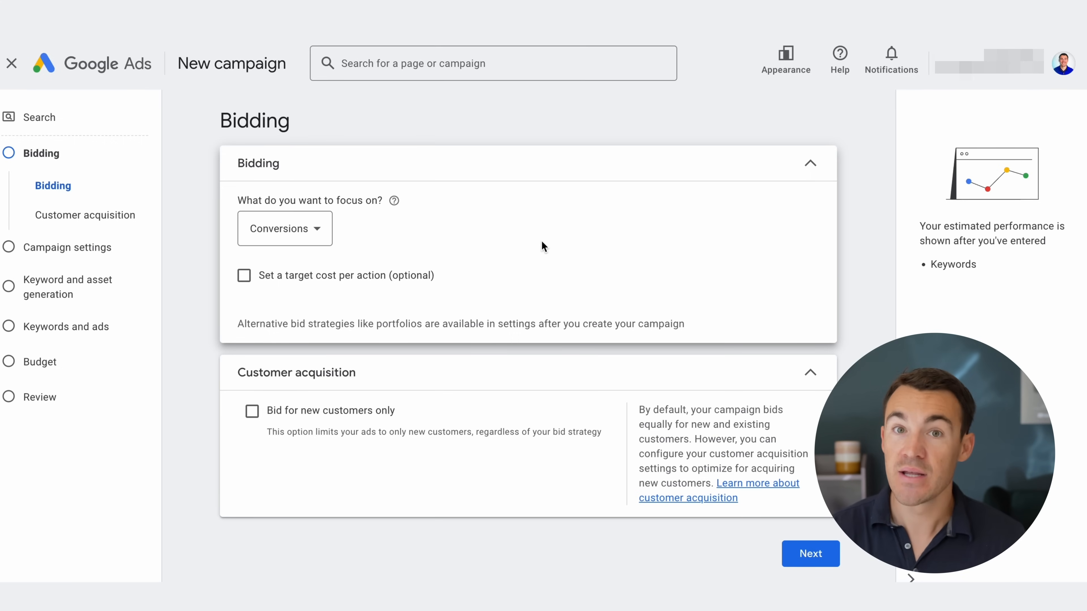
Review the available bidding focus options, including Conversion value and Clicks, and keep Conversions as the focus
{"action": "left_click", "coordinate": [313, 235]}
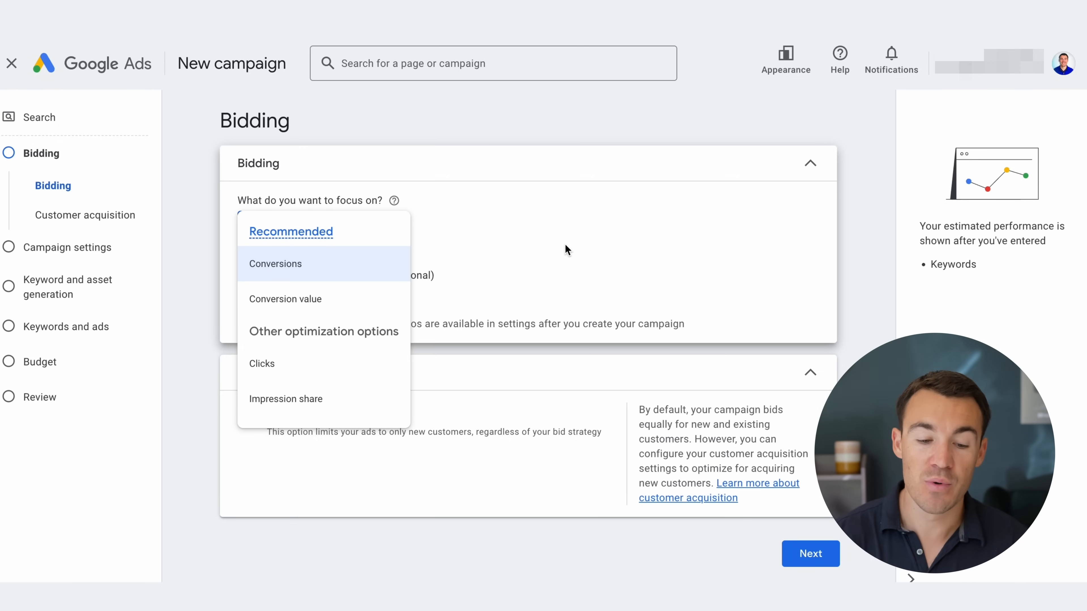
{"action": "mouse_move", "coordinate": [369, 365]}
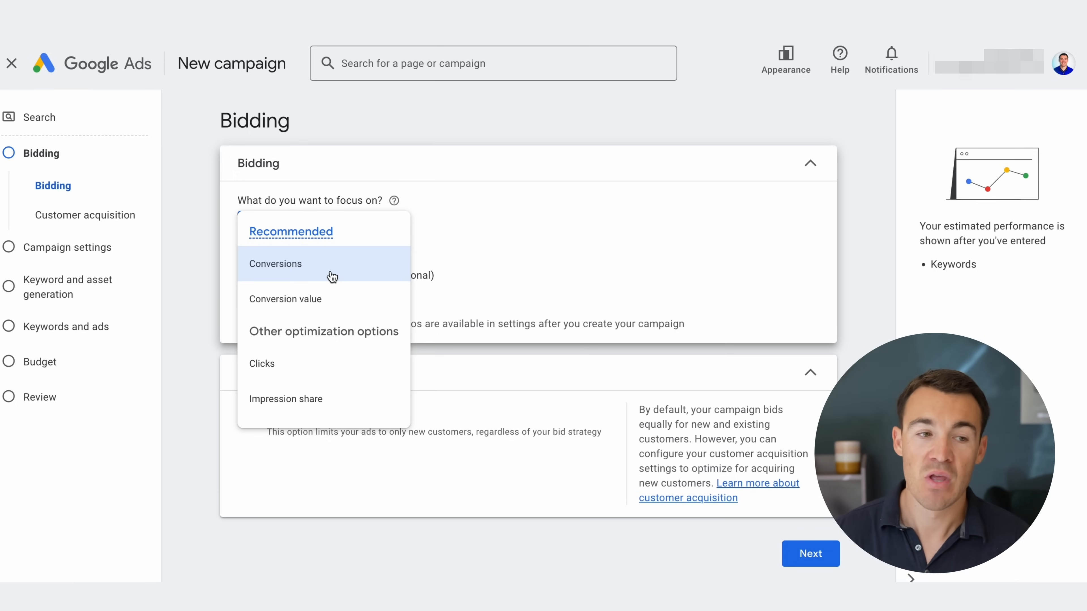
{"action": "mouse_move", "coordinate": [337, 302]}
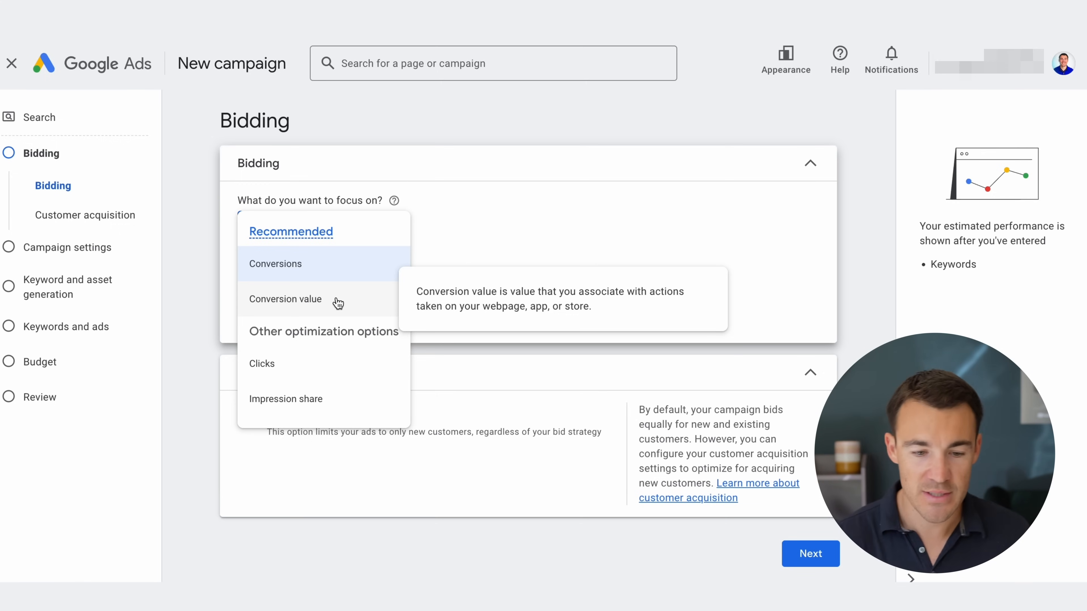
{"action": "left_click", "coordinate": [362, 273]}
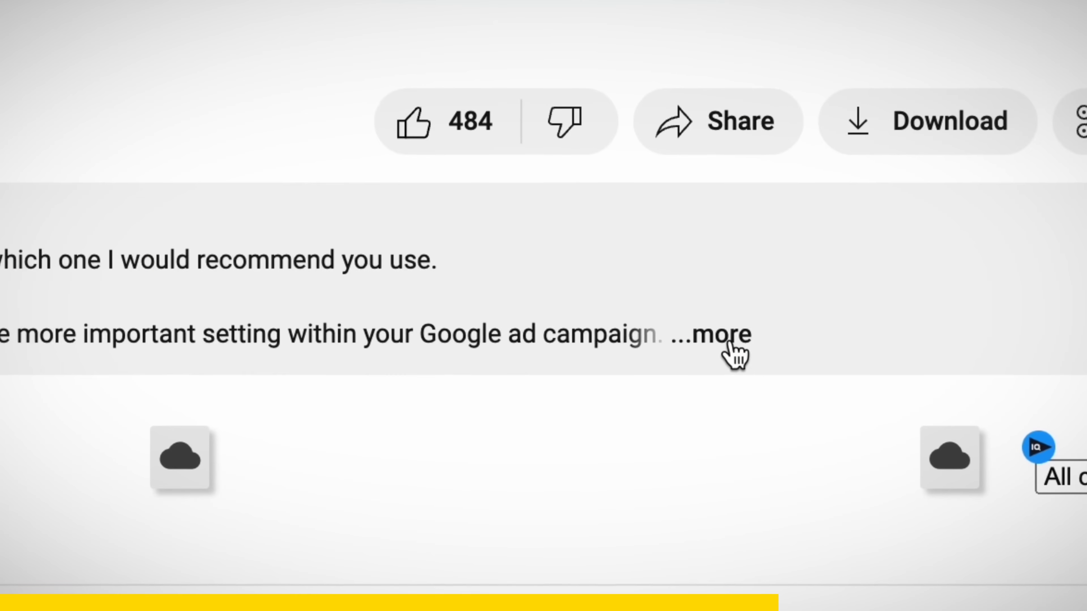
{"action": "left_click", "coordinate": [732, 355]}
{"action": "left_click_drag", "start_coordinate": [721, 340], "coordinate": [218, 343]}
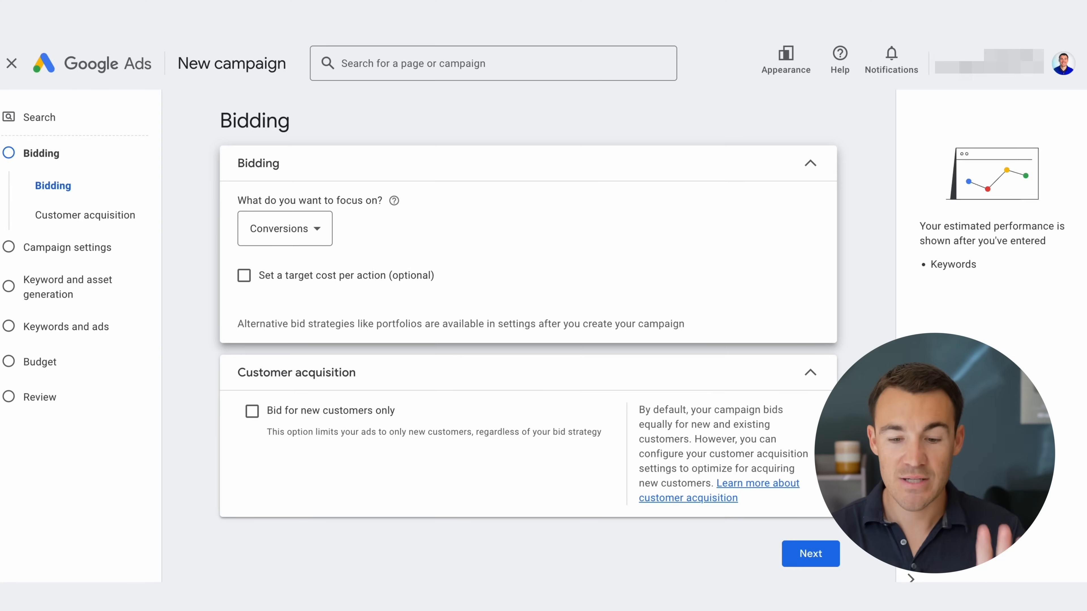
Accept the bidding settings and exclude the Google Display Network from the campaign's networks
{"action": "left_click", "coordinate": [811, 554]}
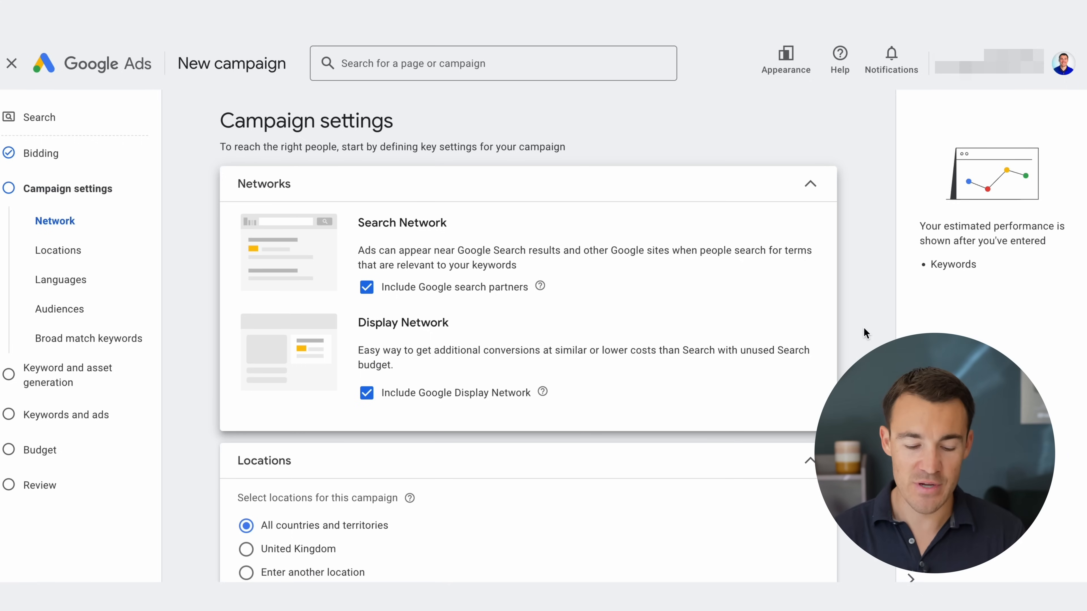
{"action": "left_click", "coordinate": [366, 390]}
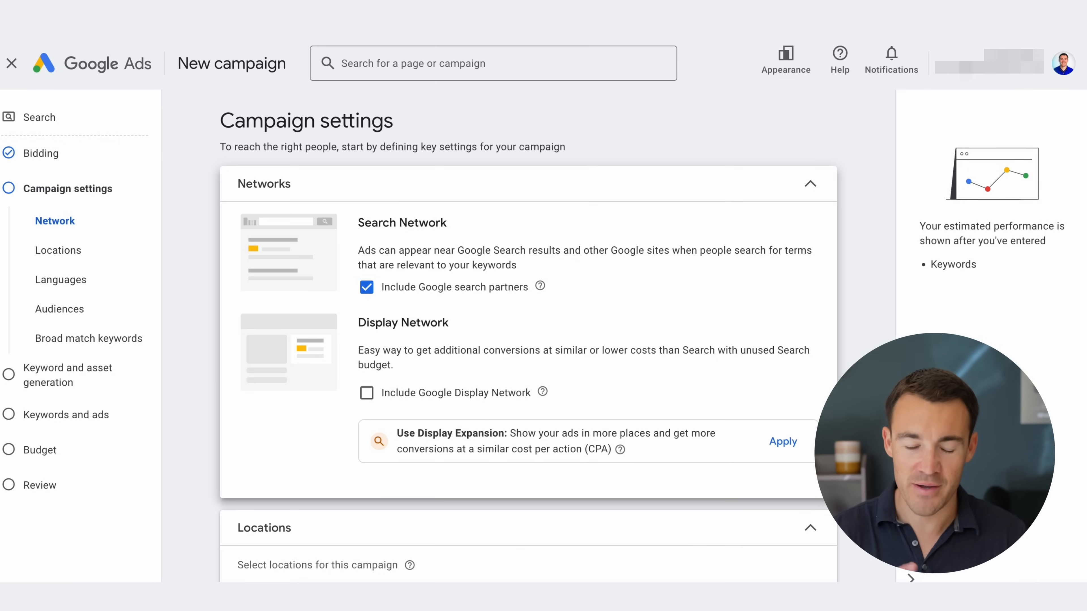
Switch the campaign's location targeting to custom locations and include the United States as a country
{"action": "scroll", "coordinate": [529, 334], "scroll_direction": "down", "scroll_amount": 10}
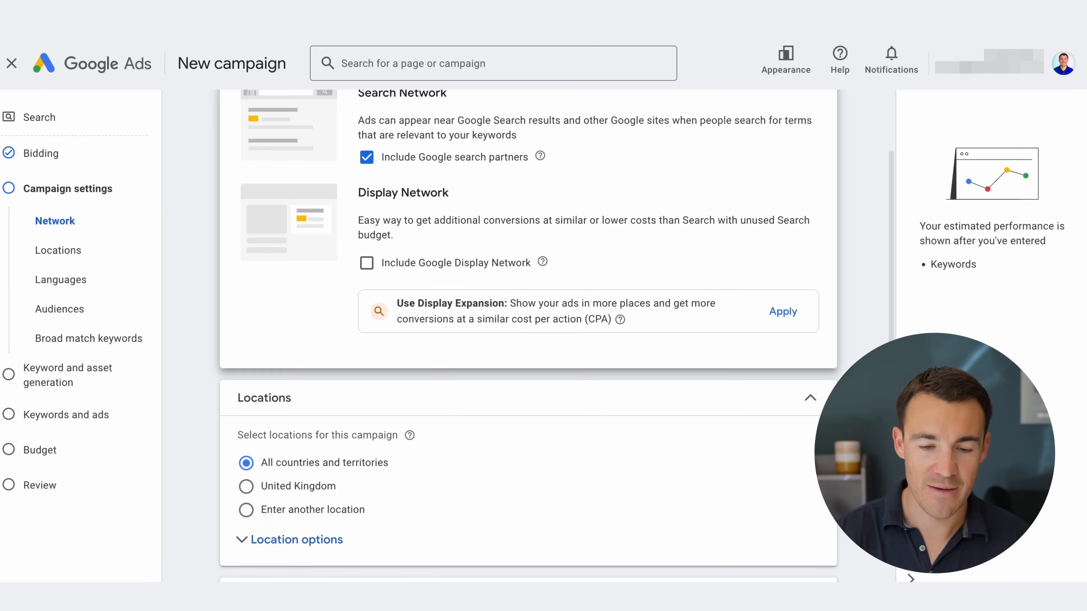
{"action": "scroll", "coordinate": [529, 334], "scroll_direction": "up", "scroll_amount": 1}
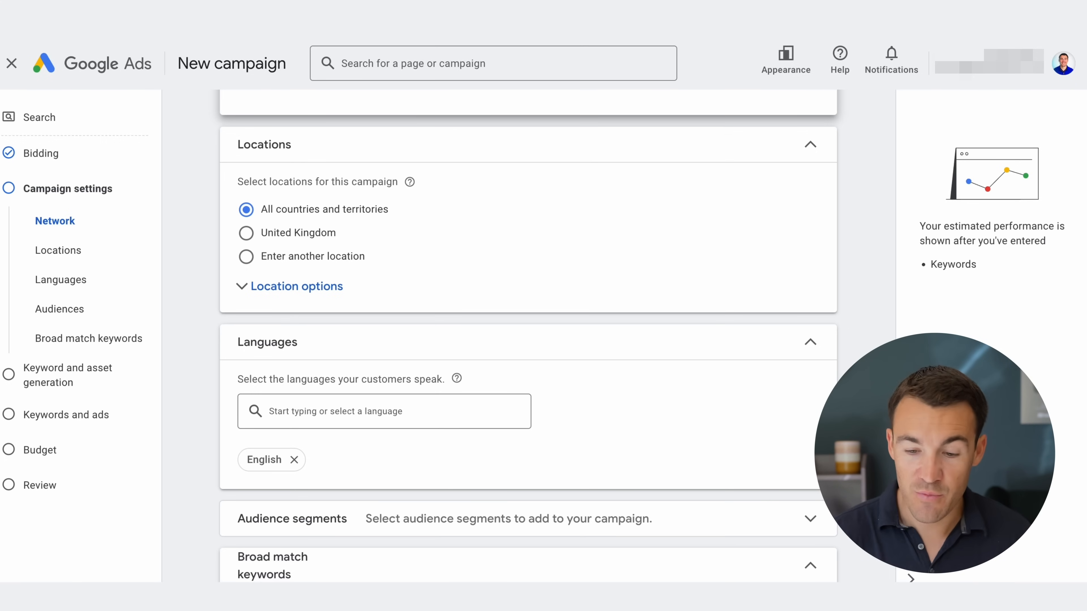
{"action": "left_click", "coordinate": [298, 234]}
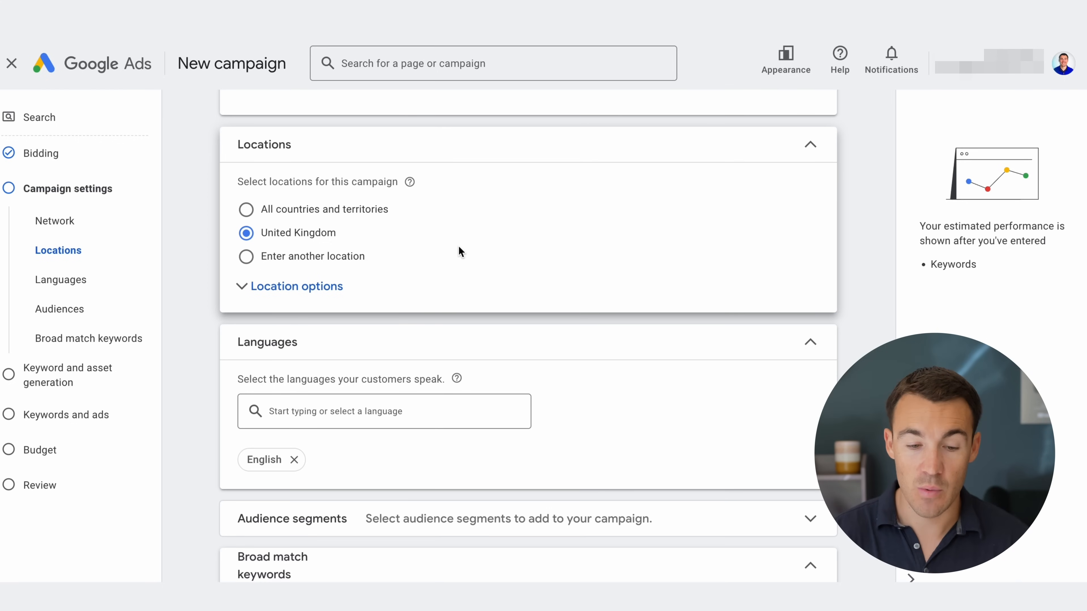
{"action": "left_click", "coordinate": [299, 259]}
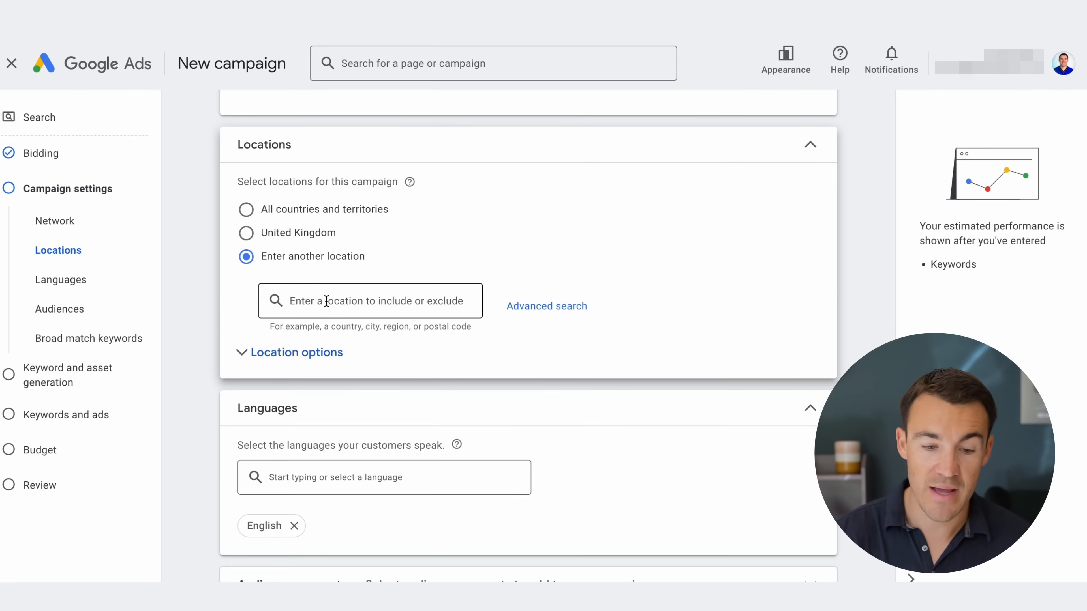
{"action": "type", "text": "uniteed"}
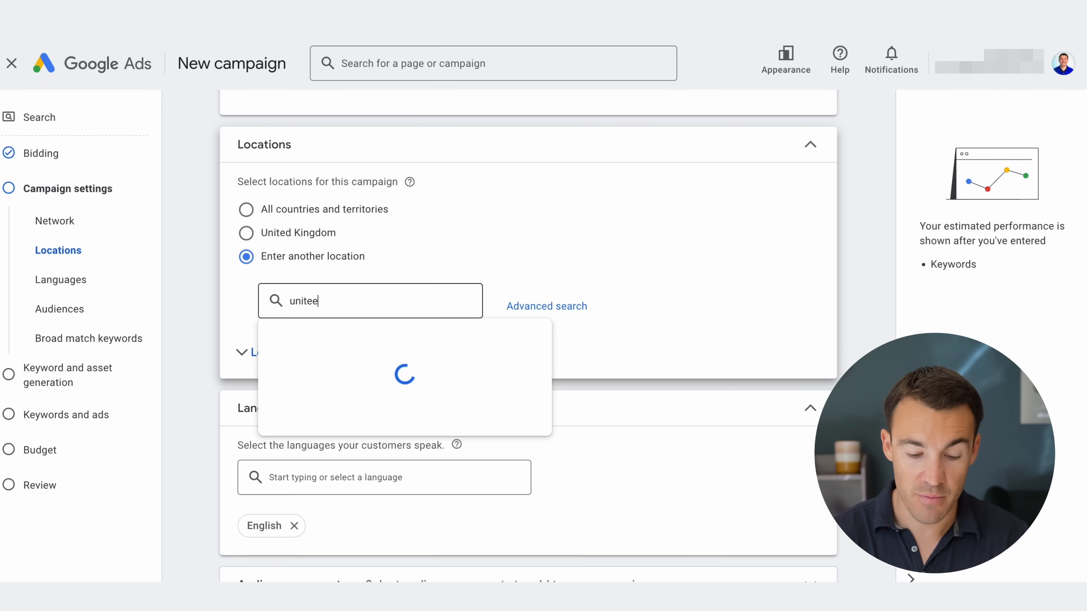
{"action": "key", "text": "BackSpace"}
{"action": "key", "text": "BackSpace"}
{"action": "type", "text": "d states"}
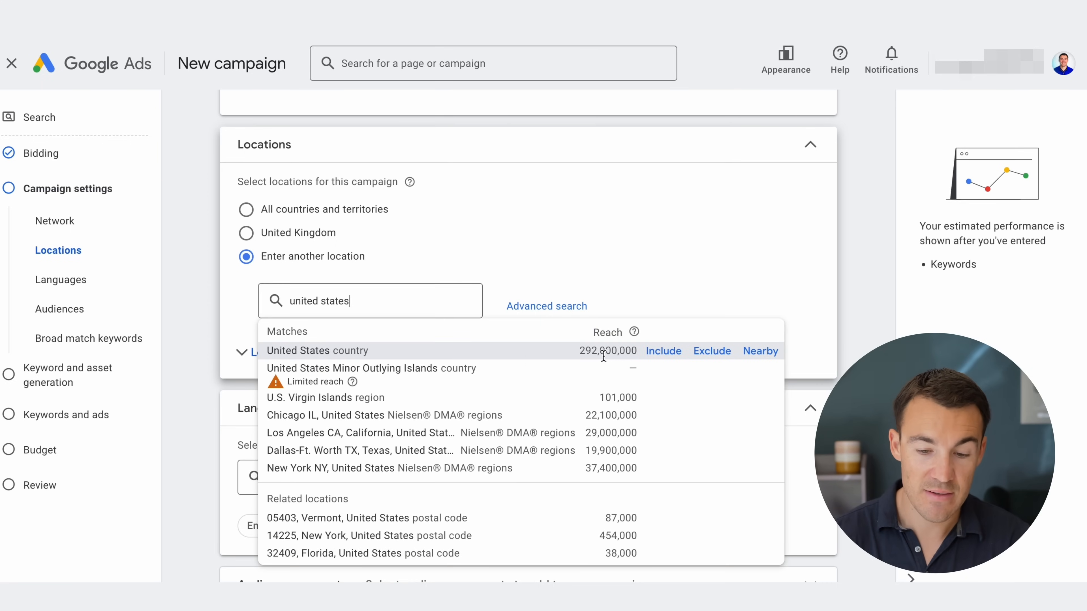
{"action": "left_click", "coordinate": [664, 356]}
Include Canada, Australia and the United Kingdom as additional target countries
{"action": "type", "text": "canada"}
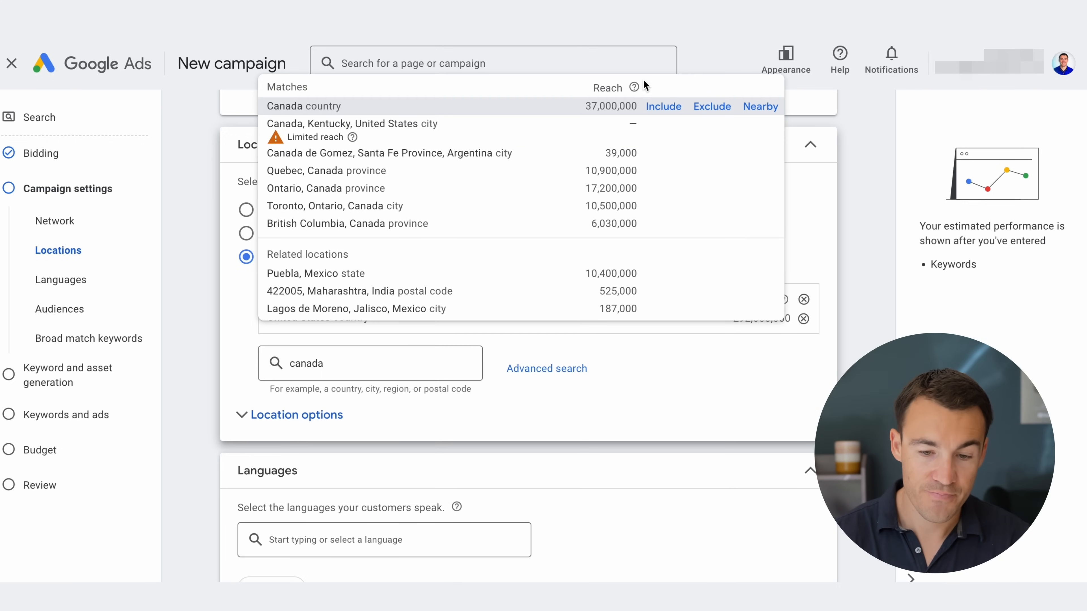
{"action": "left_click", "coordinate": [664, 107]}
{"action": "type", "text": "australia"}
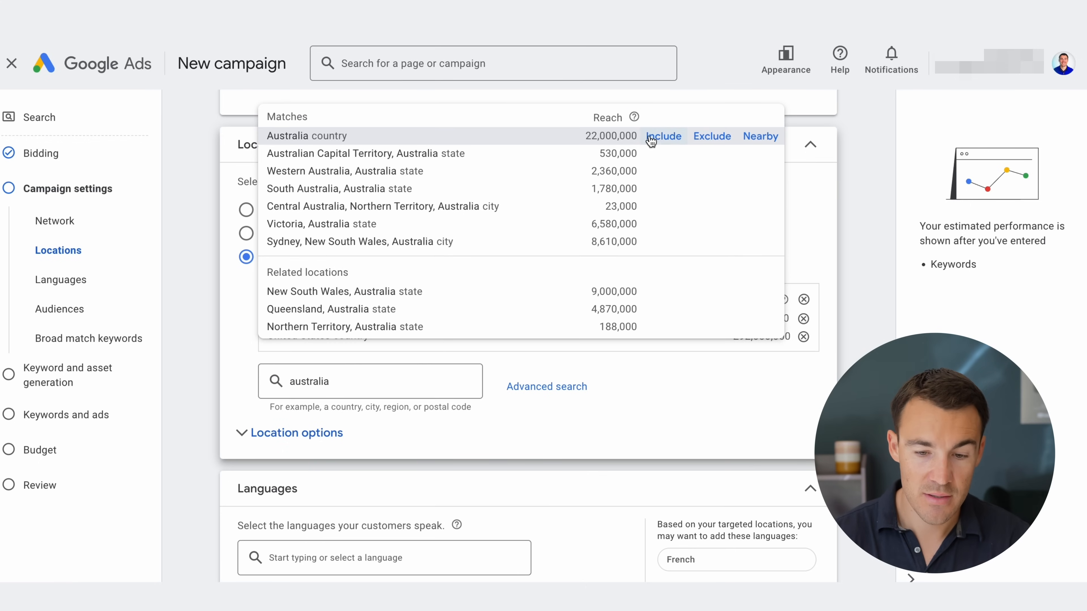
{"action": "left_click", "coordinate": [651, 140]}
{"action": "type", "text": "unite"}
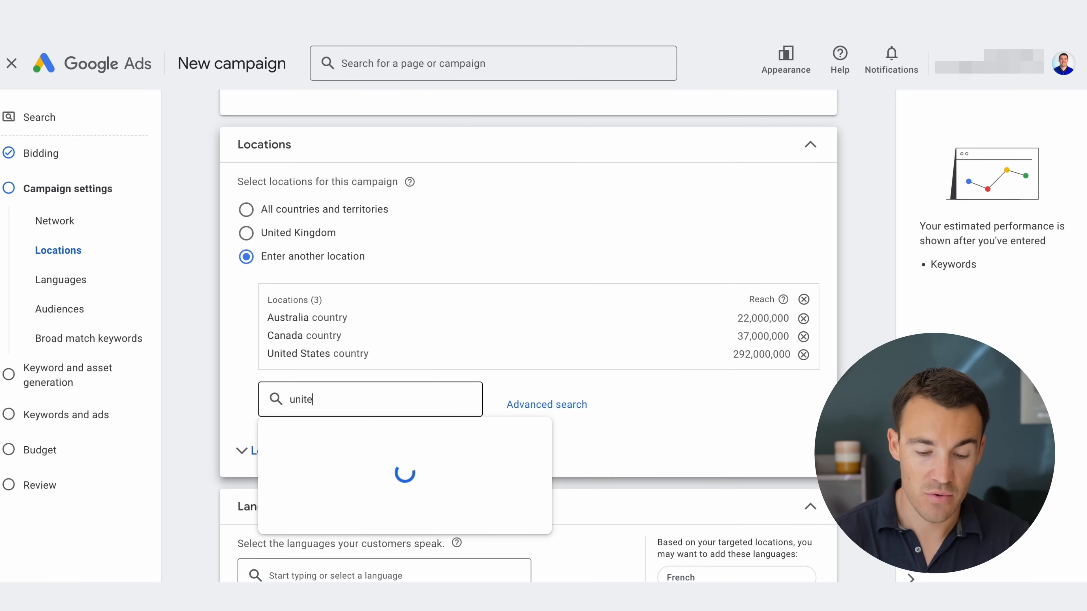
{"action": "type", "text": "d king"}
{"action": "left_click", "coordinate": [643, 153]}
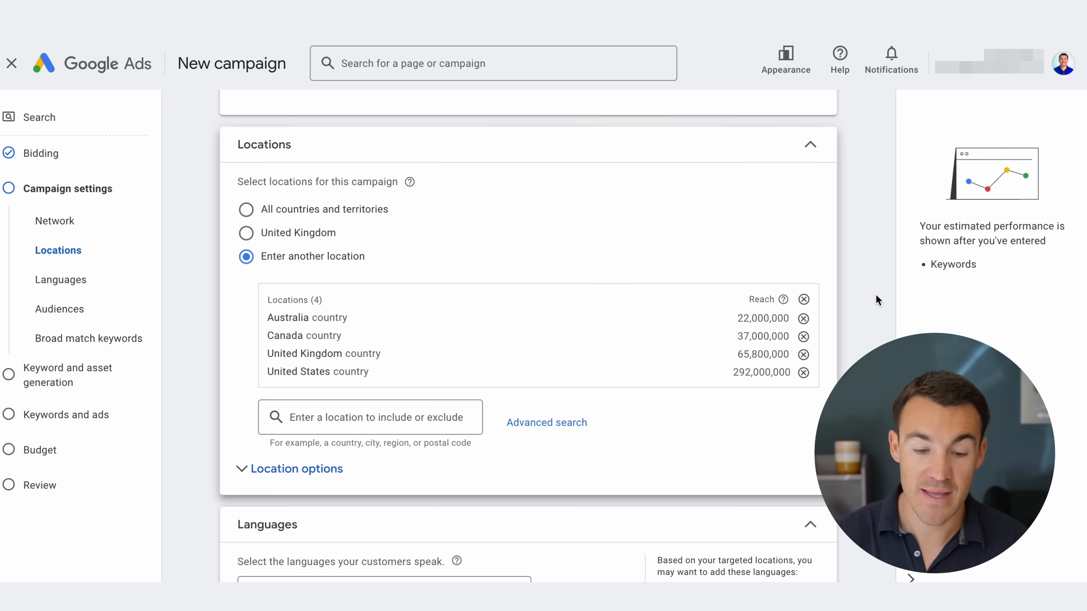
In the advanced location search, clear all target countries and include the city of Bristol, England, United Kingdom
{"action": "left_click", "coordinate": [582, 428]}
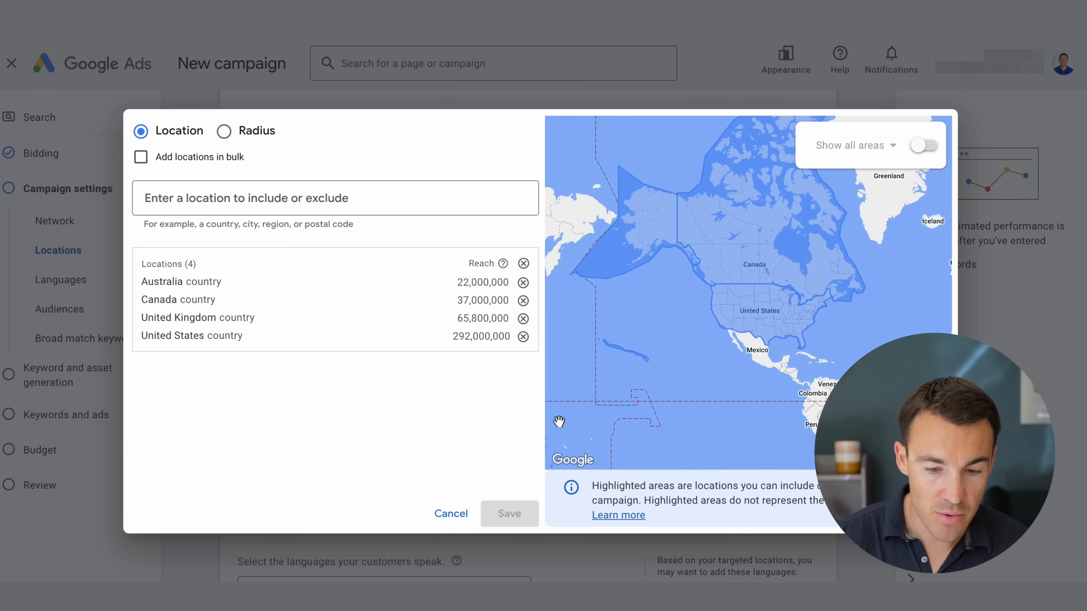
{"action": "left_click", "coordinate": [523, 263]}
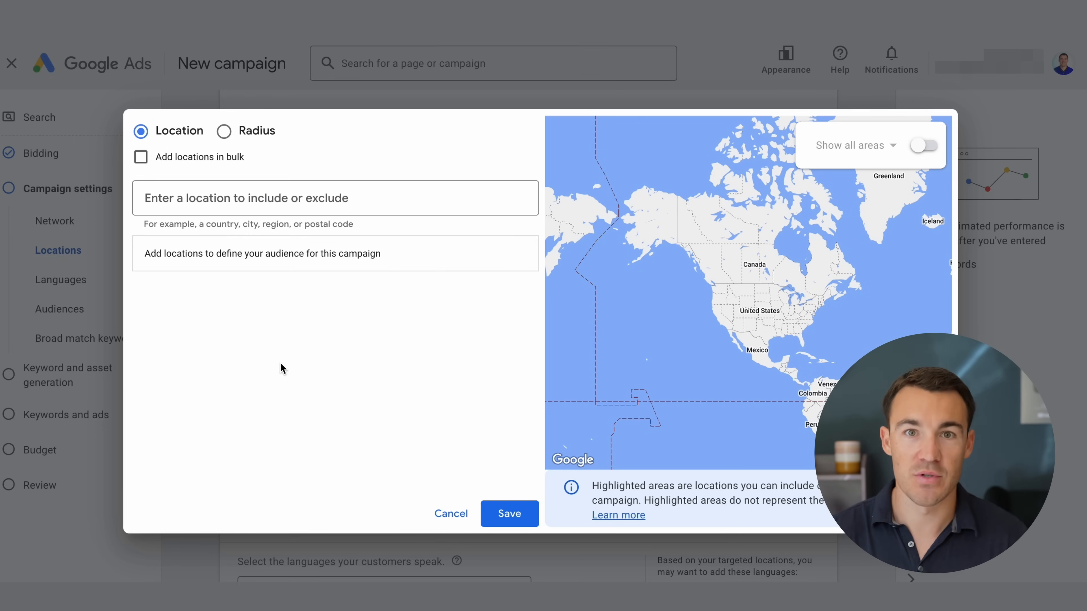
{"action": "left_click", "coordinate": [201, 198]}
{"action": "type", "text": "bristol"}
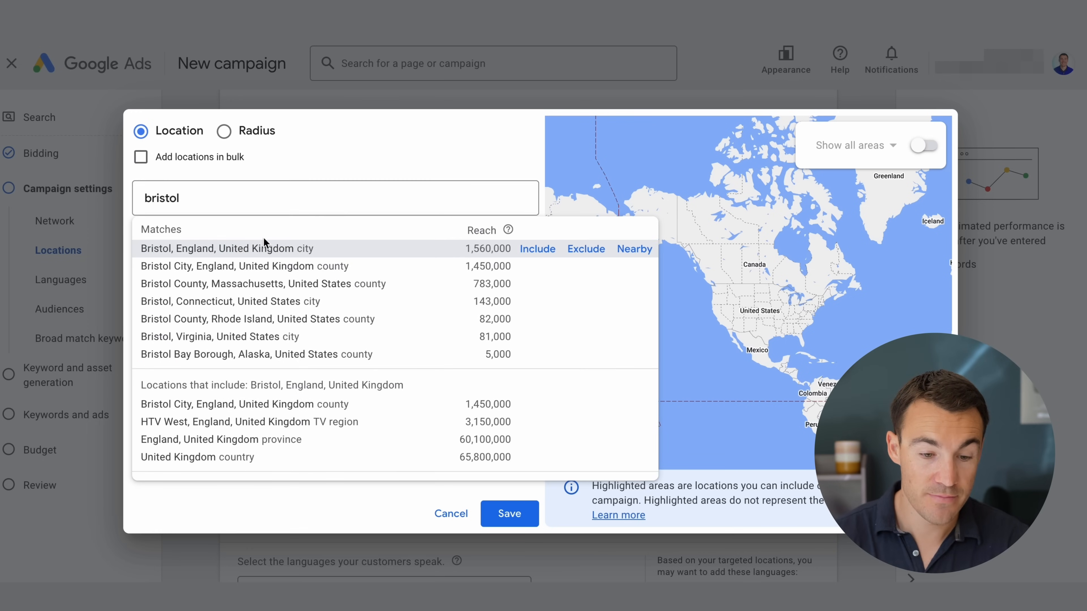
{"action": "left_click", "coordinate": [540, 252]}
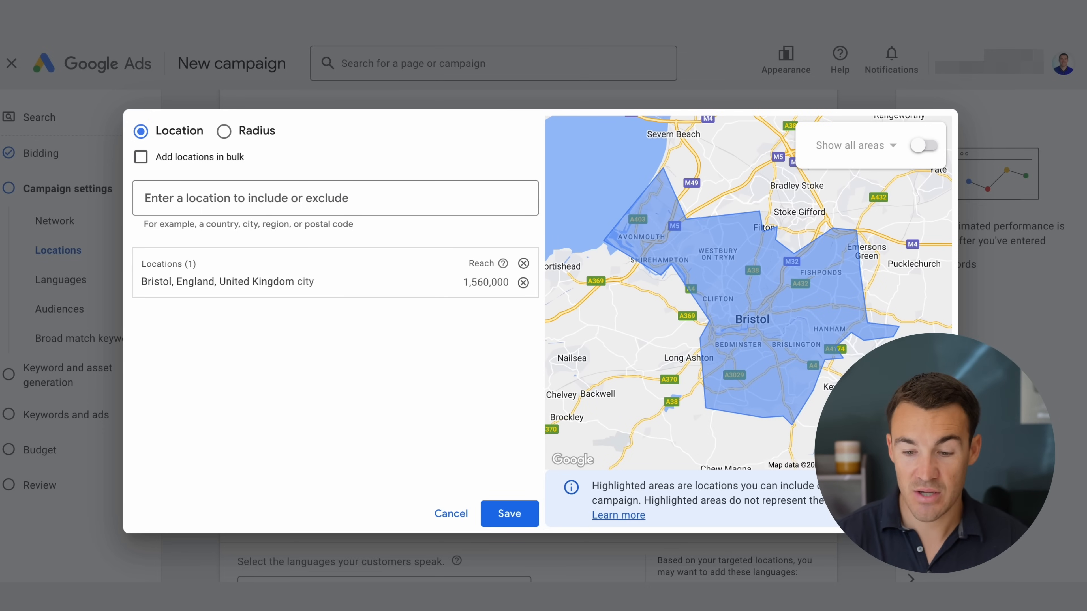
{"action": "scroll", "coordinate": [747, 292], "scroll_direction": "down", "scroll_amount": 2}
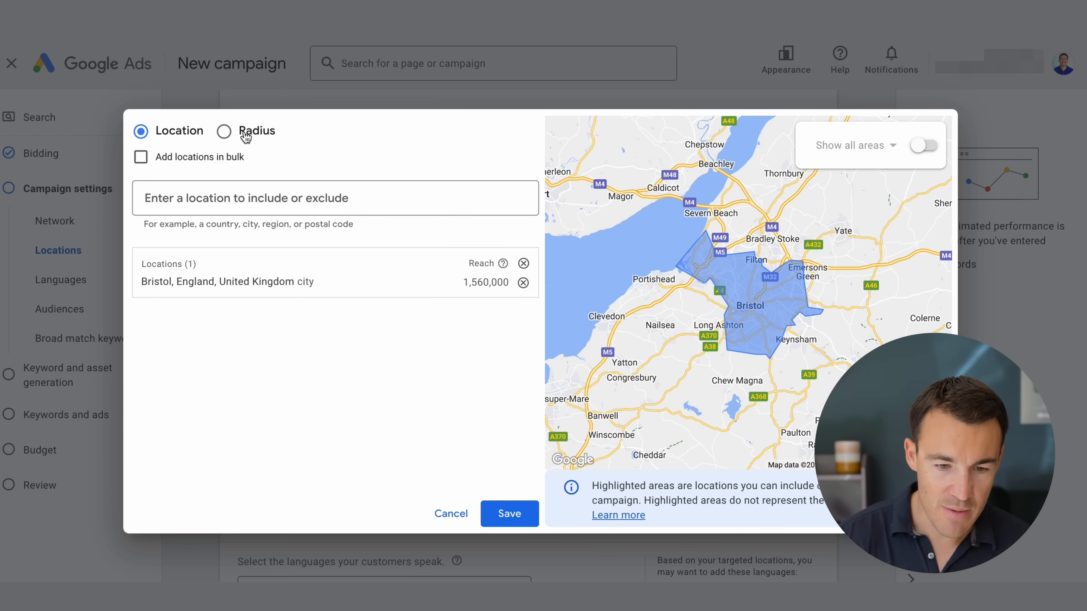
Include a 20 mi radius around Bristol and remove the separate Bristol city location
{"action": "left_click", "coordinate": [223, 131]}
{"action": "left_click", "coordinate": [229, 194]}
{"action": "type", "text": "bristol"}
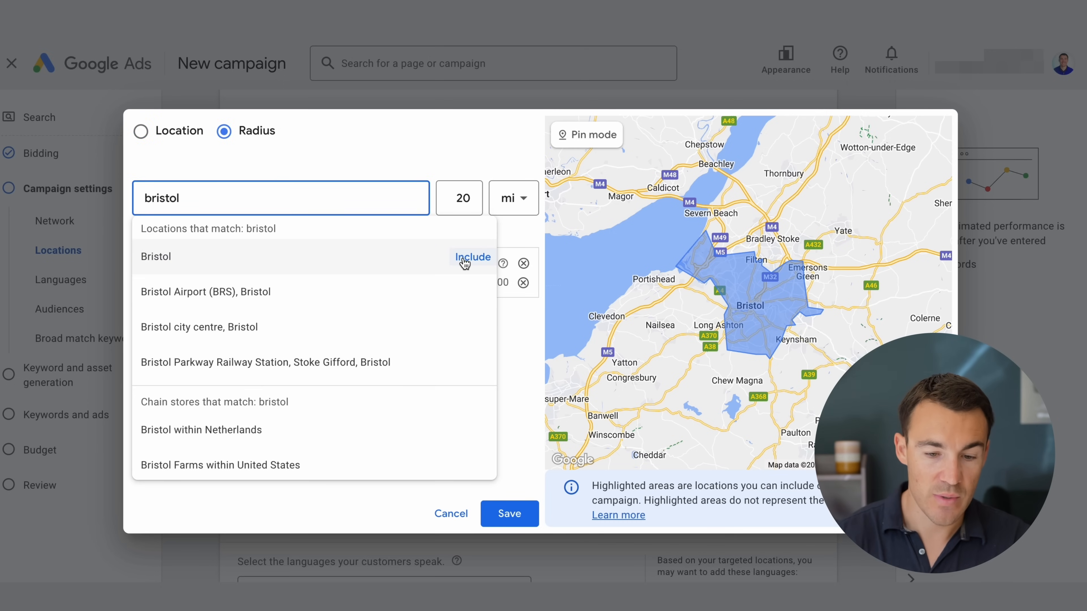
{"action": "left_click", "coordinate": [465, 262]}
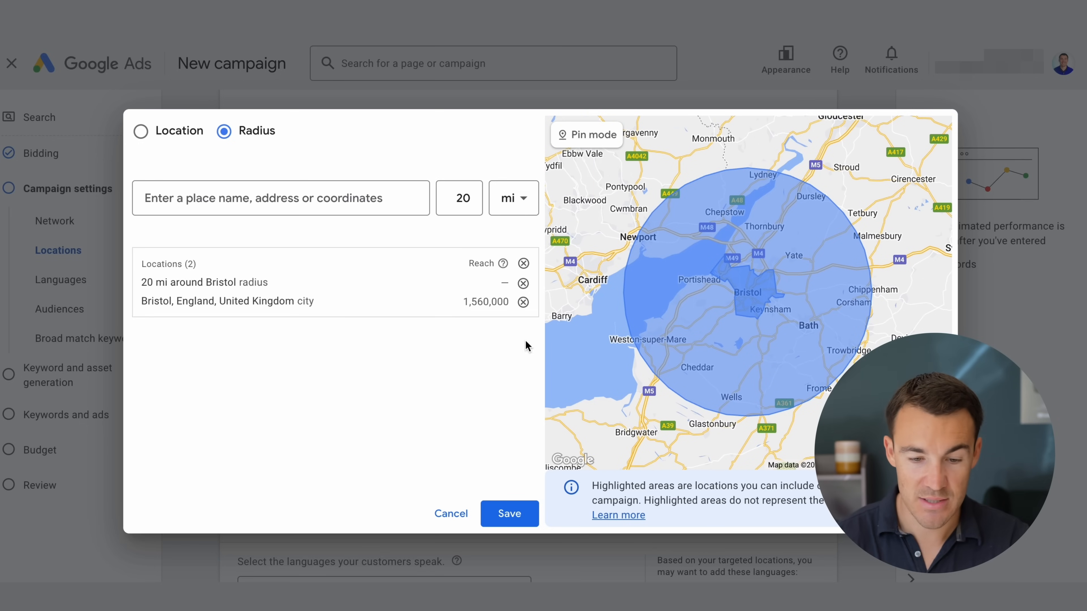
{"action": "left_click", "coordinate": [523, 302]}
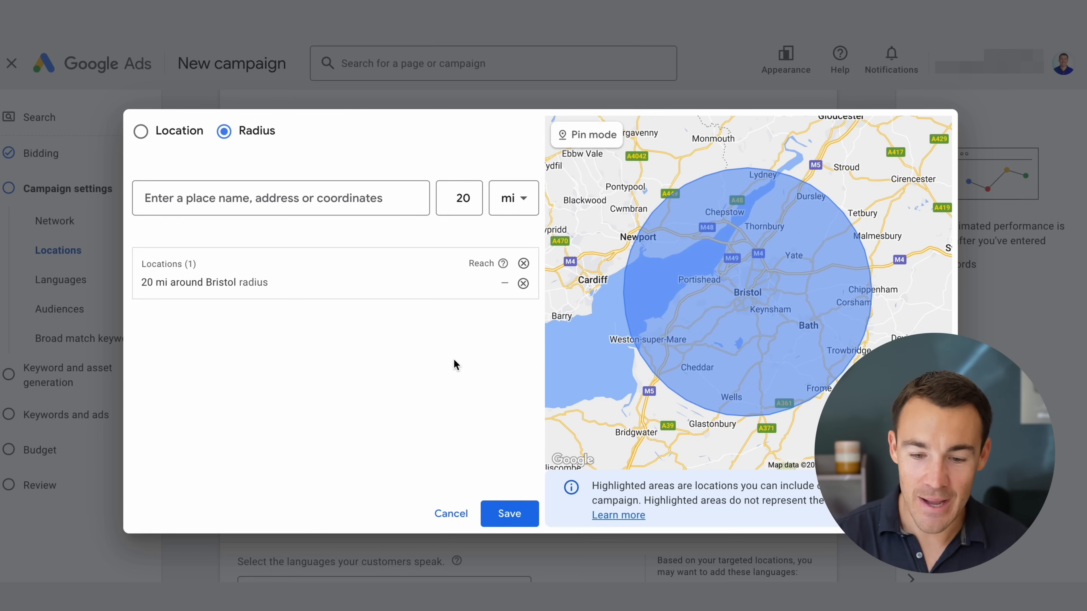
Exclude the province of Wales, United Kingdom, and discard all changes made in the advanced location search
{"action": "left_click", "coordinate": [176, 143]}
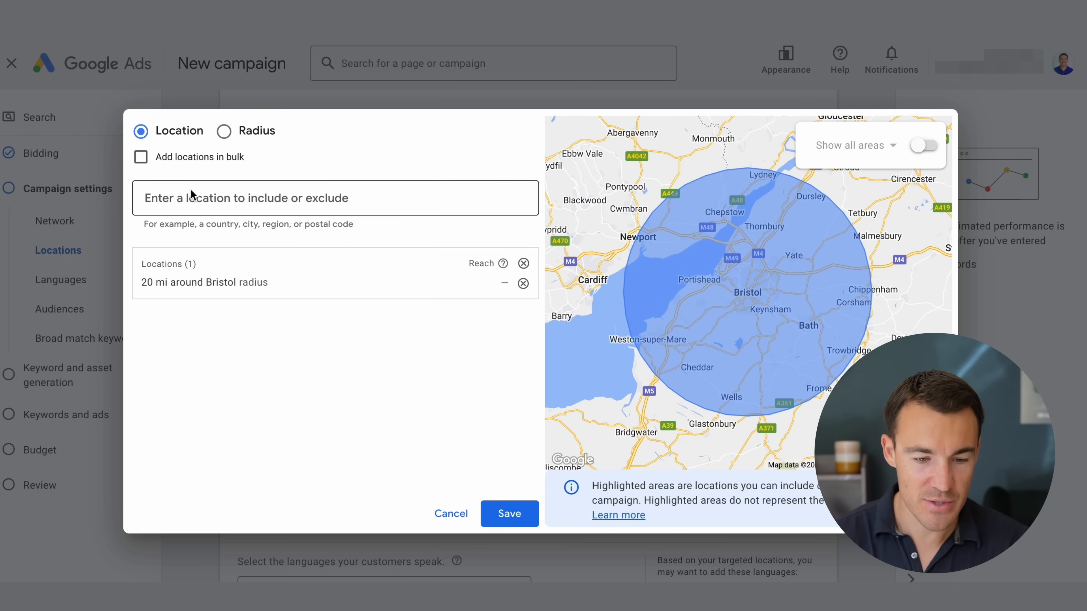
{"action": "type", "text": "wales"}
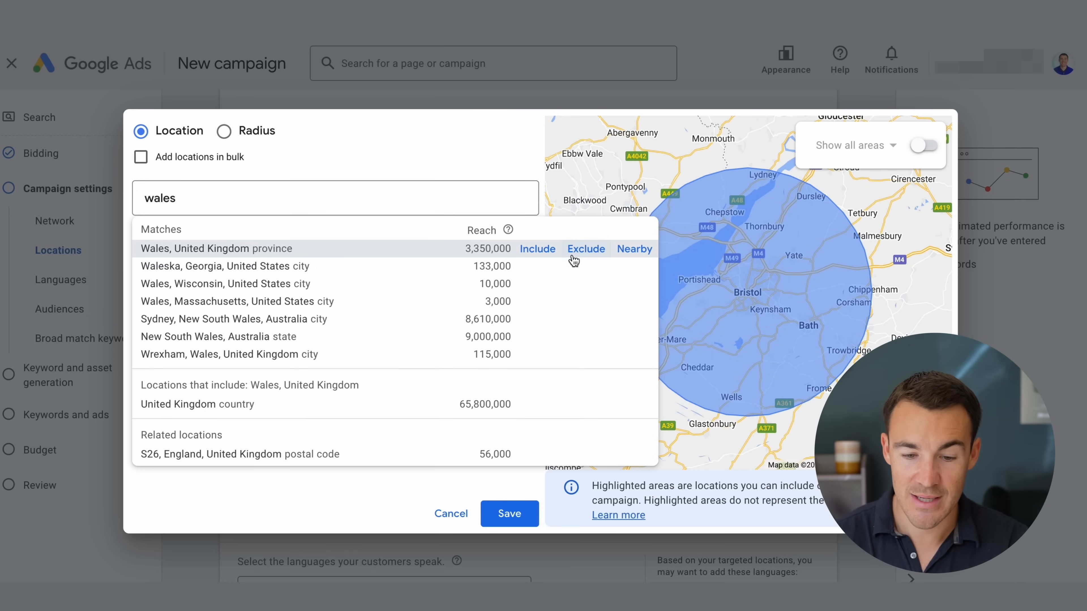
{"action": "left_click", "coordinate": [583, 250]}
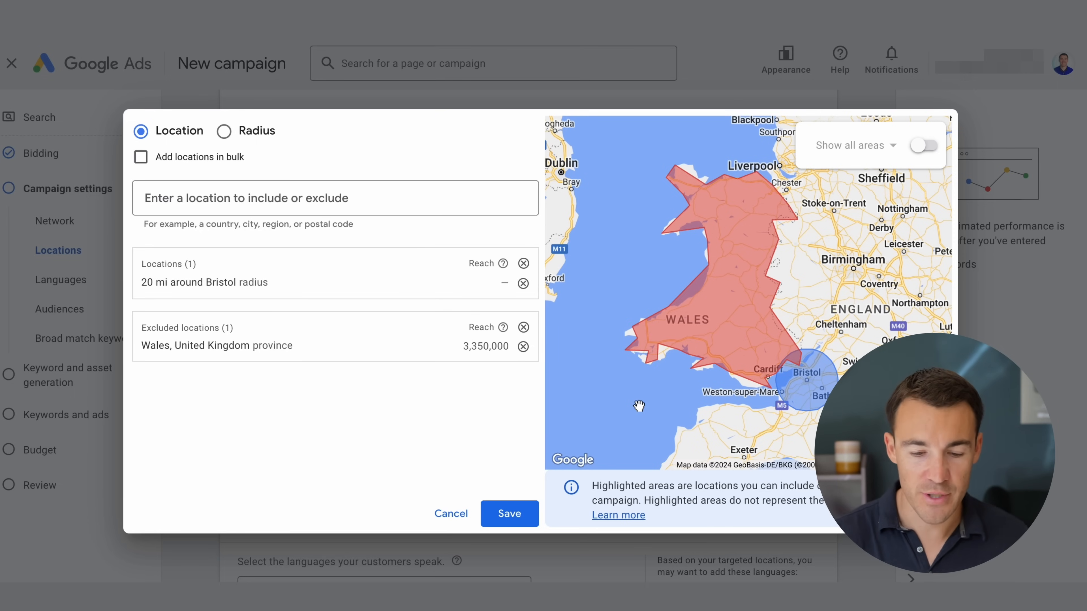
{"action": "left_click", "coordinate": [451, 514]}
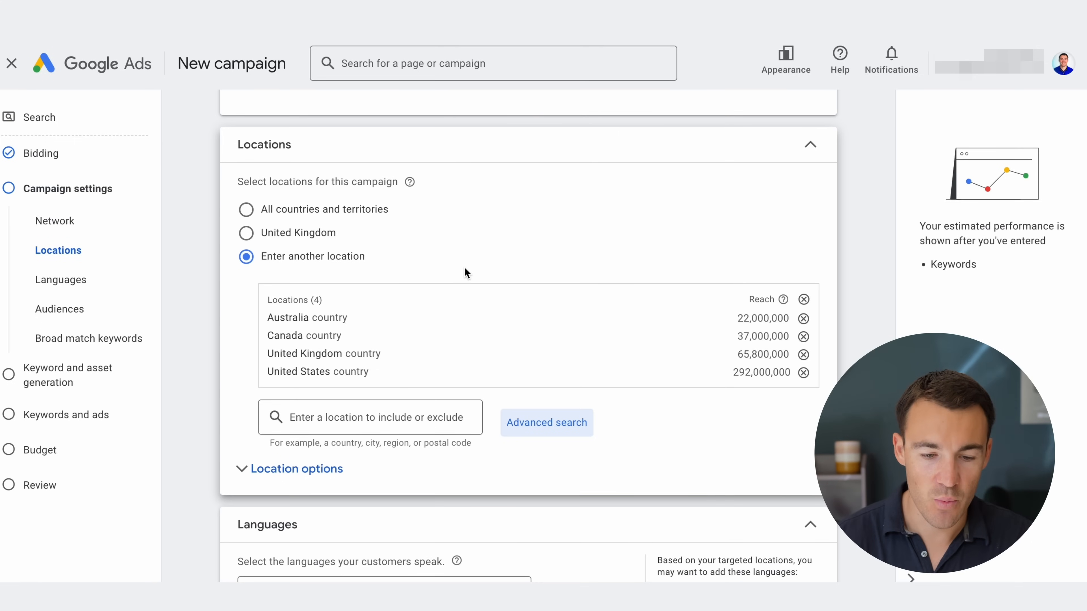
Switch the campaign's location to United Kingdom and set broad match keywords to Off: Use keyword match types
{"action": "left_click", "coordinate": [301, 236]}
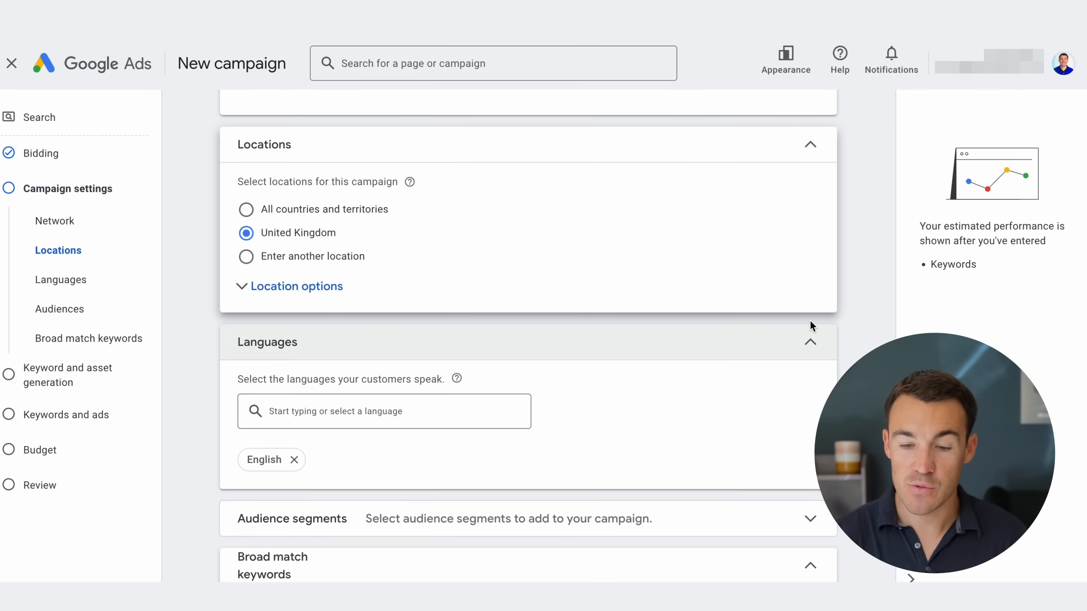
{"action": "scroll", "coordinate": [854, 303], "scroll_direction": "down", "scroll_amount": 3}
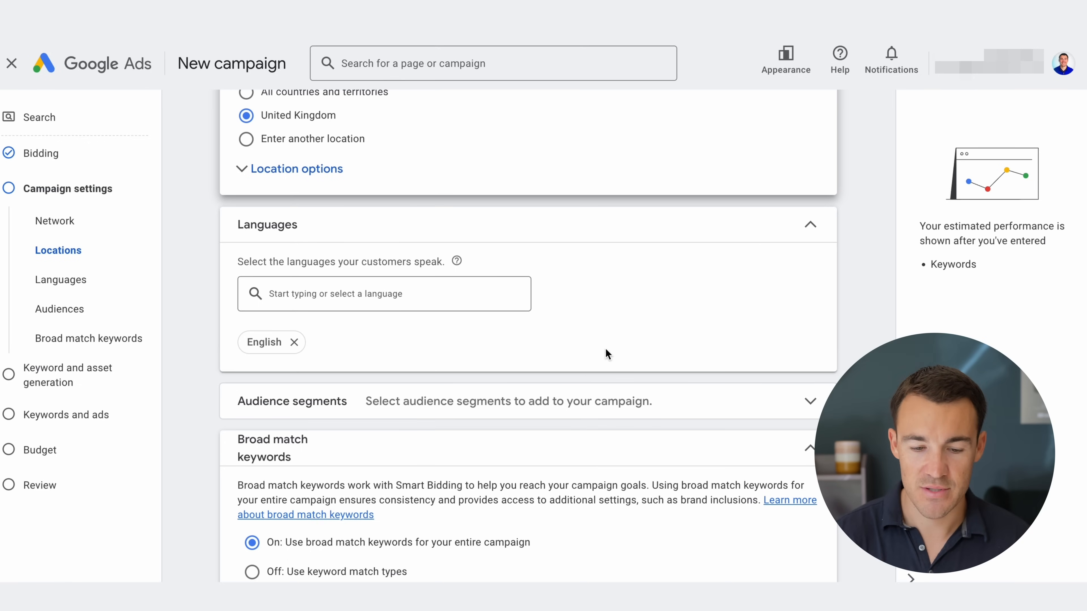
{"action": "scroll", "coordinate": [859, 353], "scroll_direction": "down", "scroll_amount": 1}
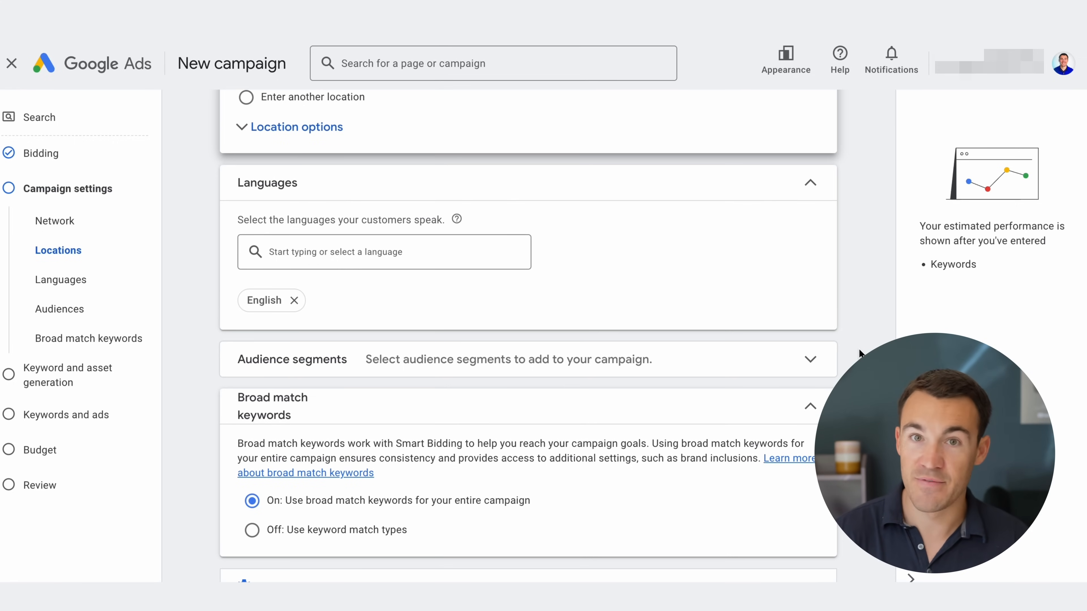
{"action": "scroll", "coordinate": [528, 334], "scroll_direction": "down", "scroll_amount": 2}
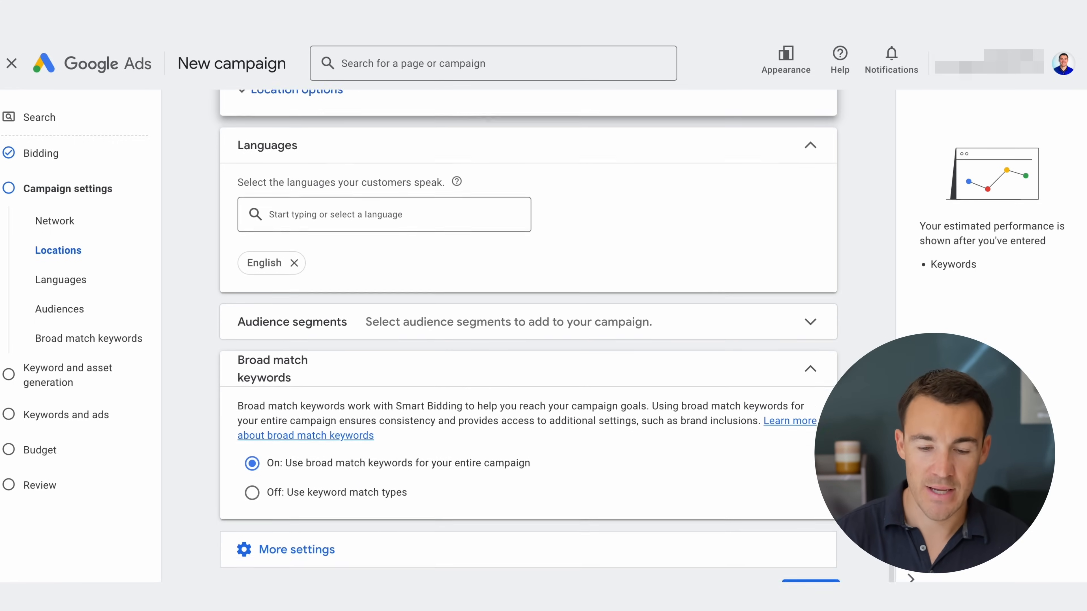
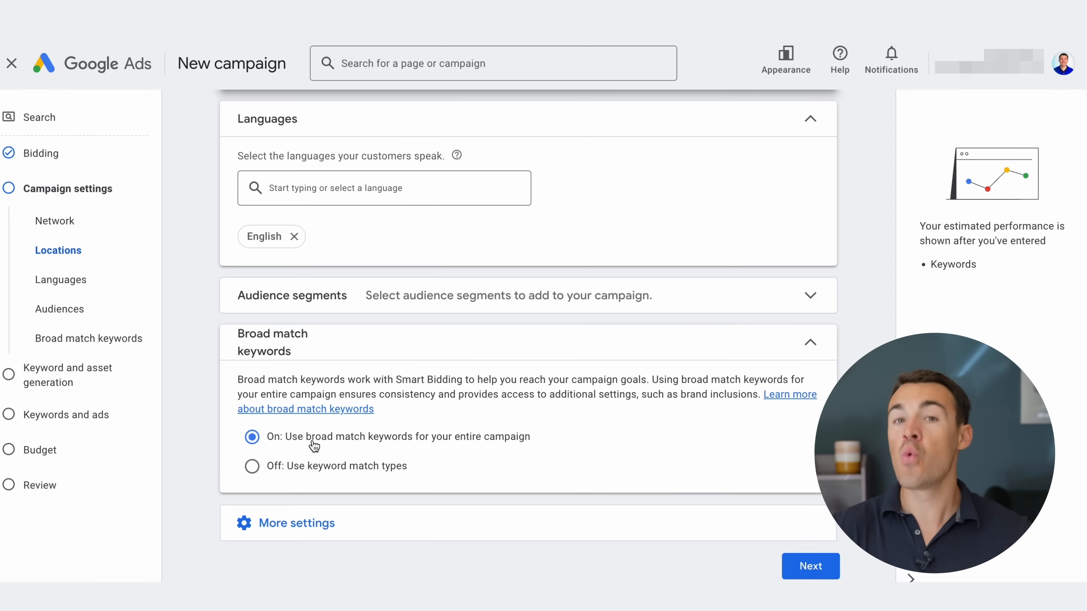
{"action": "left_click", "coordinate": [309, 466]}
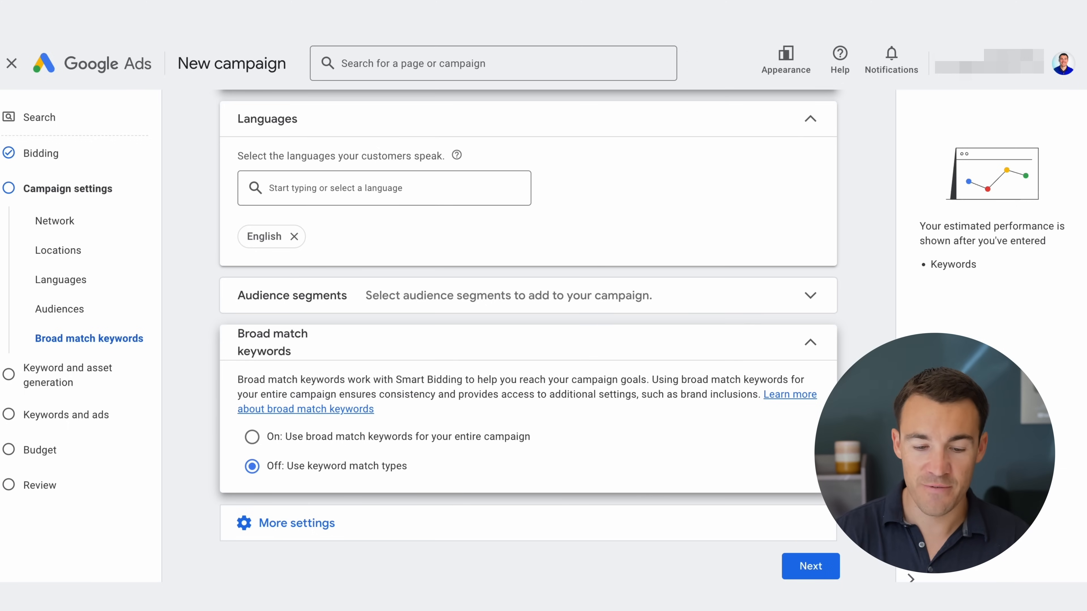
Expand the additional campaign settings and review the ad rotation options, keeping Optimize: Prefer best performing ads
{"action": "left_click", "coordinate": [311, 528]}
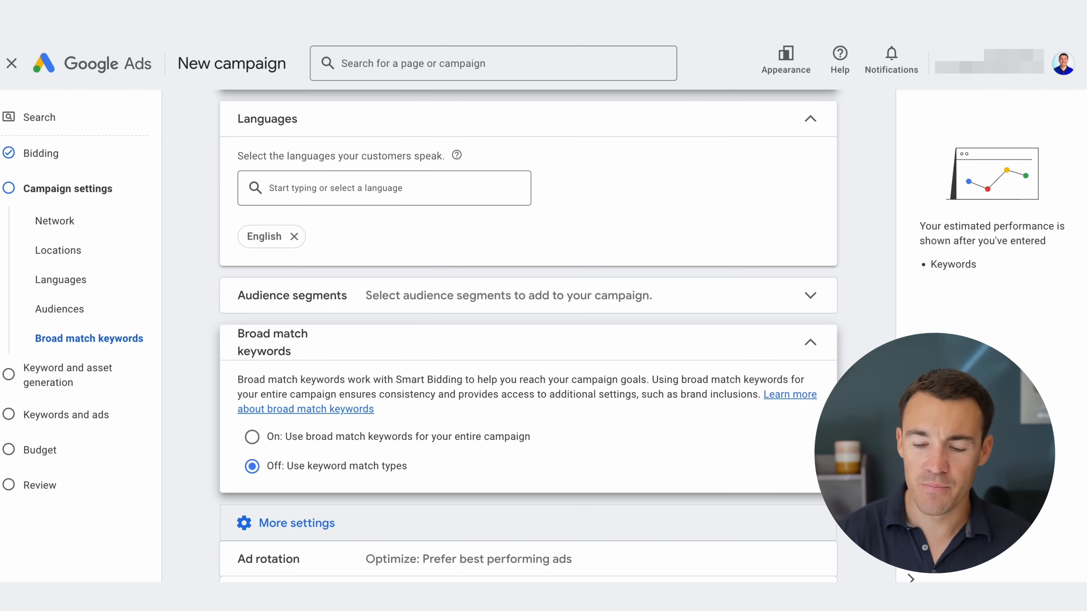
{"action": "scroll", "coordinate": [528, 334], "scroll_direction": "down", "scroll_amount": 4}
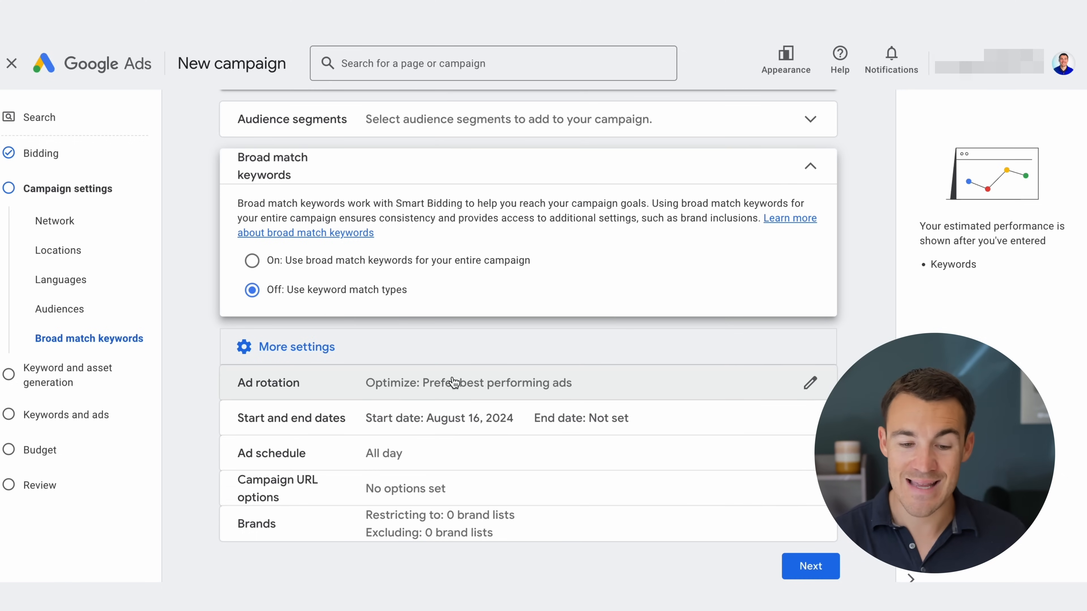
{"action": "left_click", "coordinate": [473, 384]}
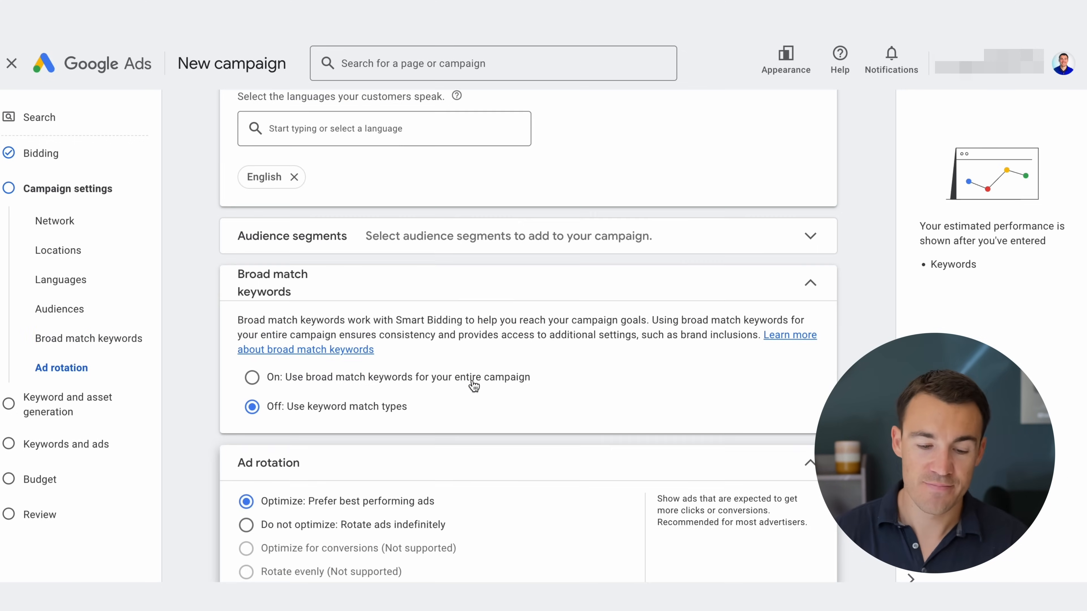
{"action": "scroll", "coordinate": [517, 522], "scroll_direction": "down", "scroll_amount": 1}
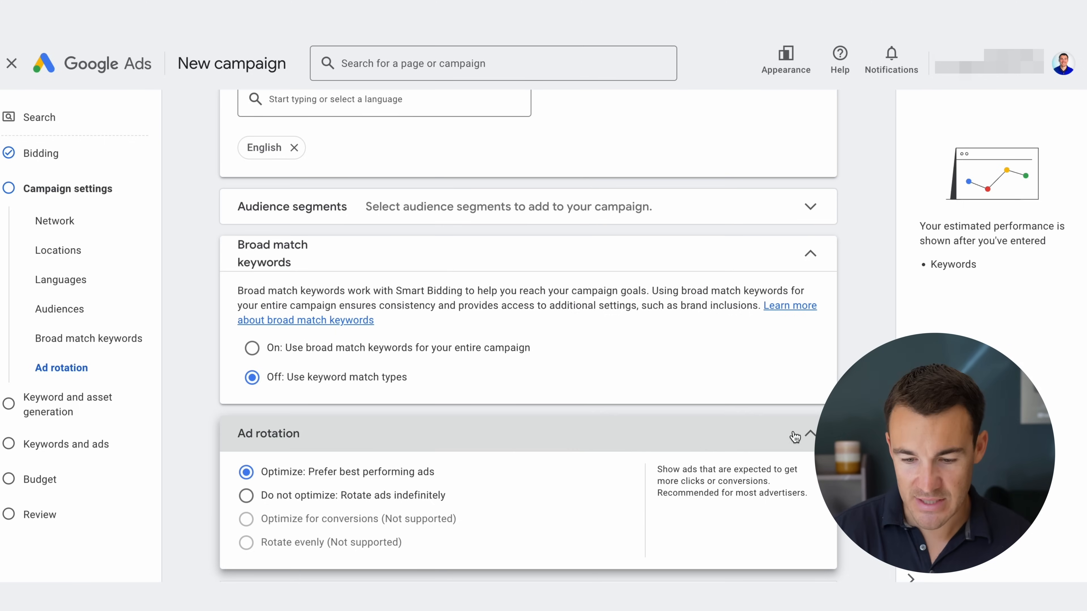
{"action": "left_click", "coordinate": [804, 436]}
Open the campaign's ad schedule and set its days to Mondays - Fridays
{"action": "left_click", "coordinate": [463, 522]}
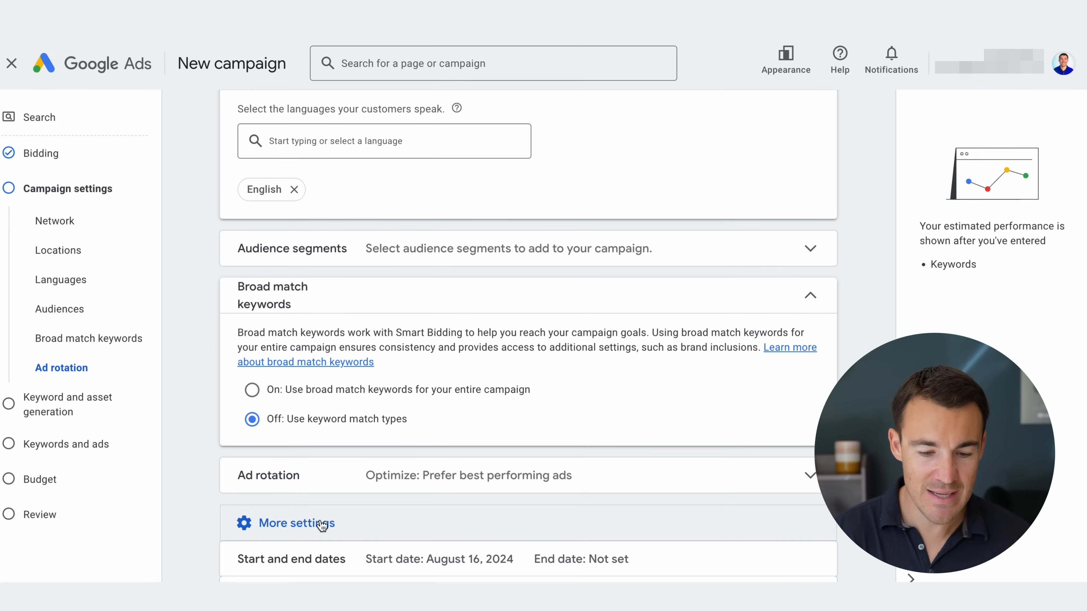
{"action": "scroll", "coordinate": [464, 509], "scroll_direction": "down", "scroll_amount": 3}
{"action": "scroll", "coordinate": [464, 509], "scroll_direction": "down", "scroll_amount": 1}
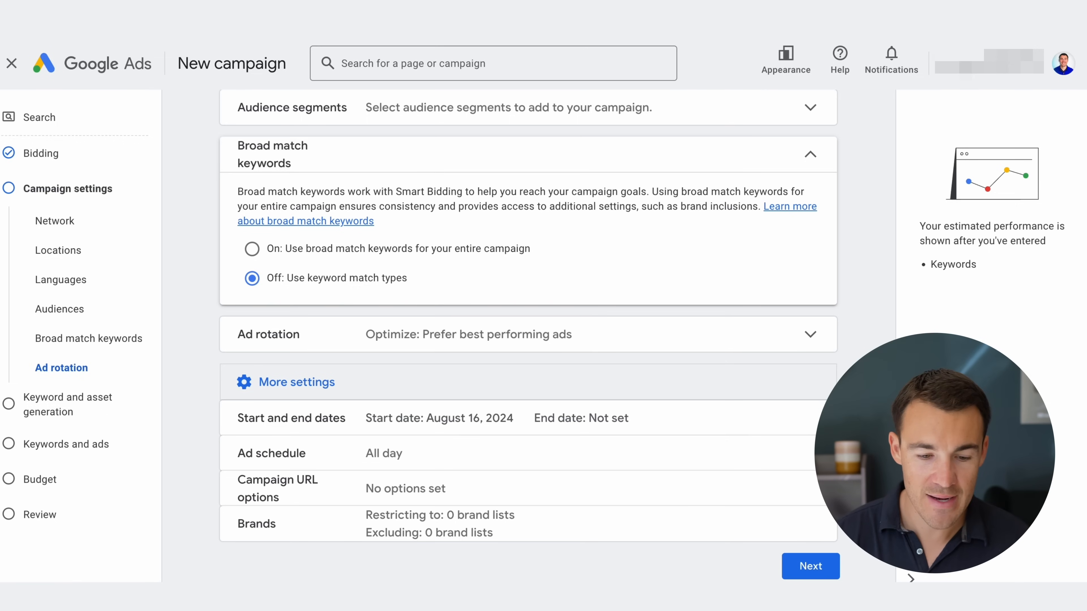
{"action": "left_click", "coordinate": [400, 452]}
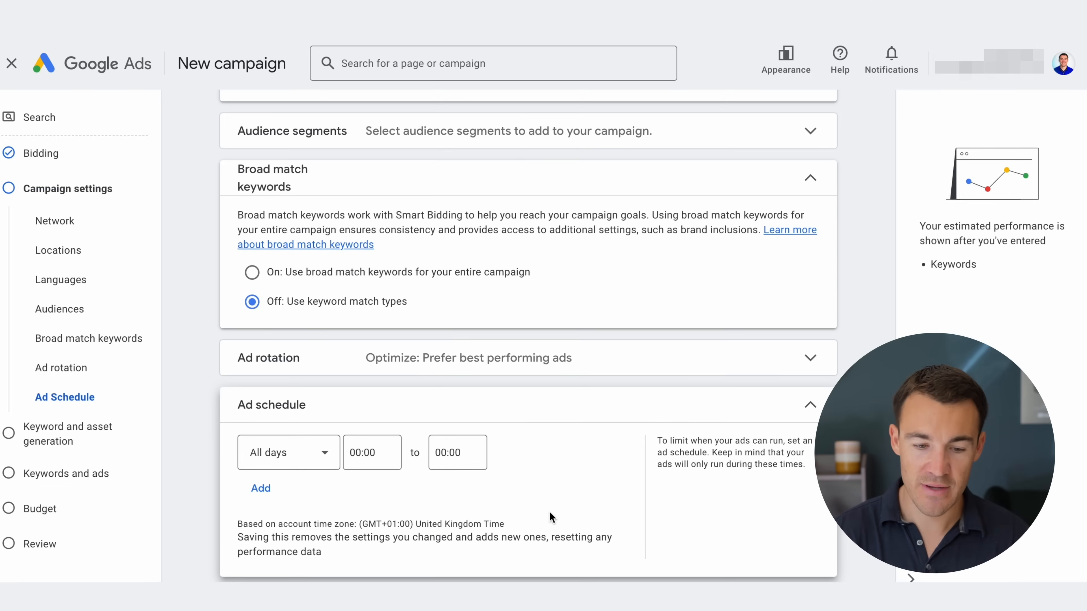
{"action": "left_click", "coordinate": [325, 452]}
{"action": "left_click", "coordinate": [270, 406]}
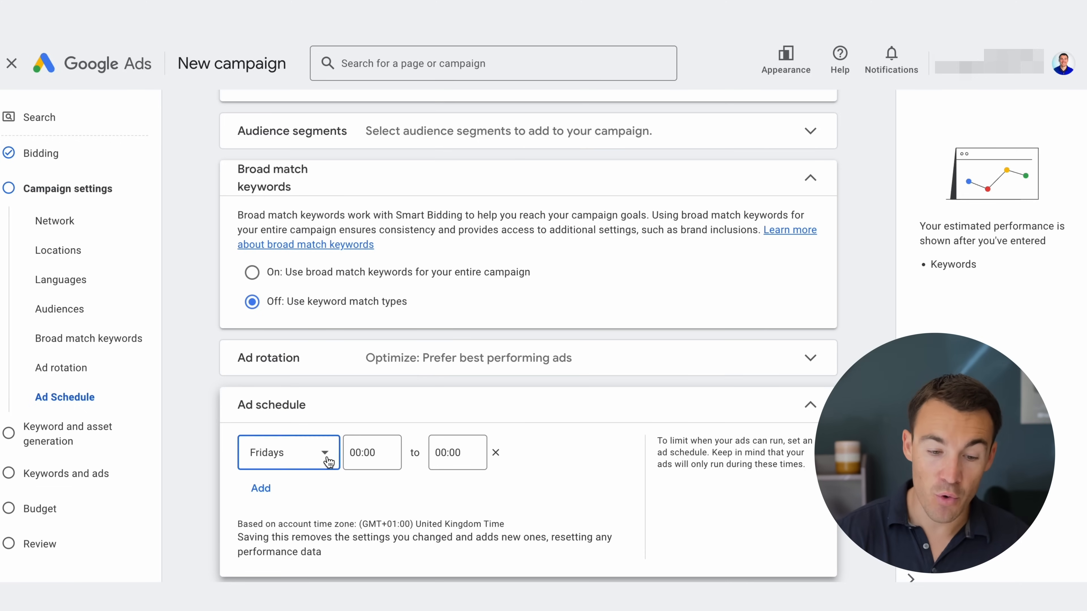
{"action": "left_click", "coordinate": [327, 458]}
{"action": "left_click", "coordinate": [286, 252]}
Set the ad schedule's start time to 09:00
{"action": "left_click", "coordinate": [389, 452]}
{"action": "scroll", "coordinate": [382, 347], "scroll_direction": "down", "scroll_amount": 10}
{"action": "scroll", "coordinate": [382, 348], "scroll_direction": "down", "scroll_amount": 3}
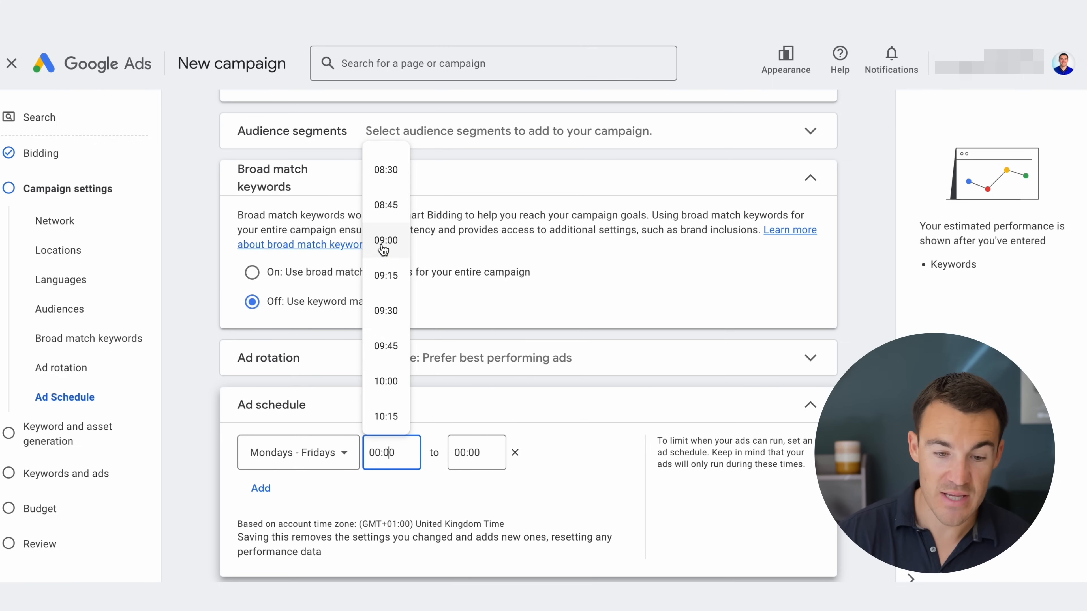
{"action": "left_click", "coordinate": [383, 240]}
Set the ad schedule's end time to 05:00
{"action": "left_click", "coordinate": [475, 452]}
{"action": "scroll", "coordinate": [463, 306], "scroll_direction": "down", "scroll_amount": 5}
{"action": "scroll", "coordinate": [463, 306], "scroll_direction": "down", "scroll_amount": 2}
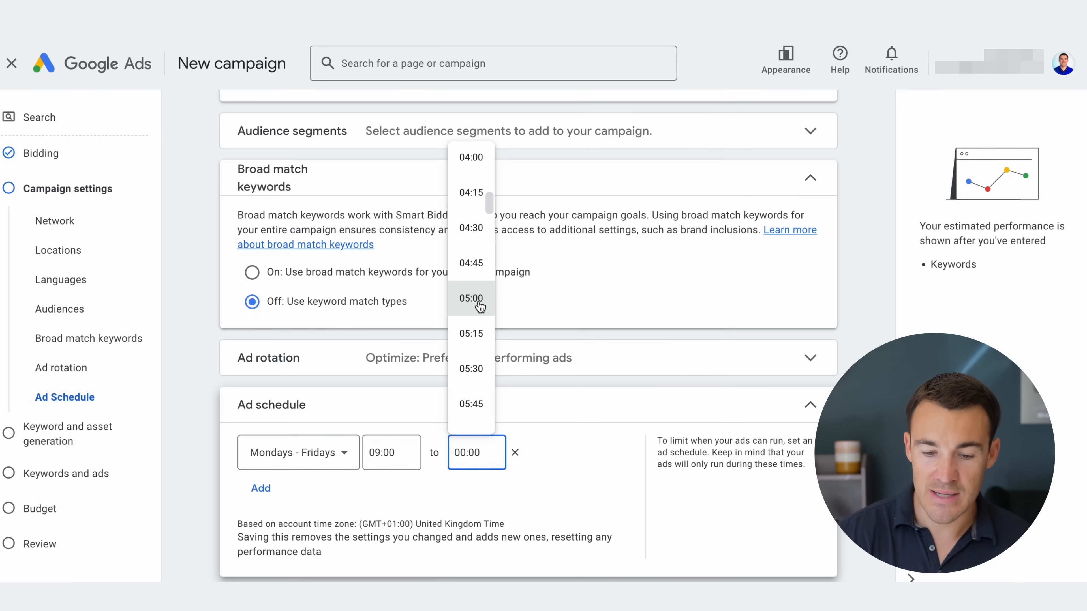
{"action": "left_click", "coordinate": [479, 306]}
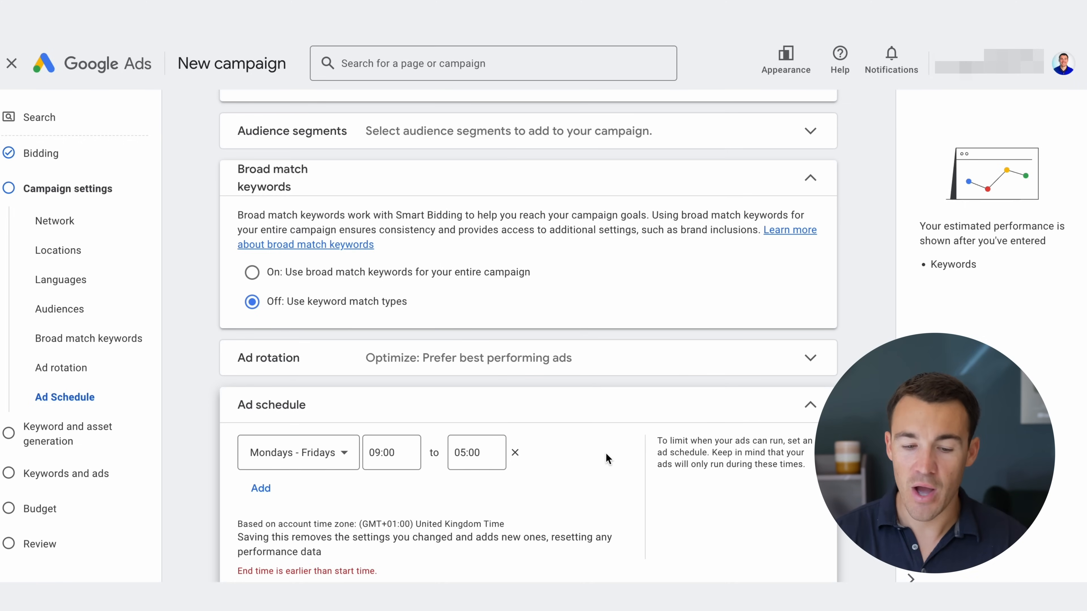
Correct the ad schedule's end time to 17:00
{"action": "left_click", "coordinate": [474, 453]}
{"action": "scroll", "coordinate": [470, 353], "scroll_direction": "down", "scroll_amount": 15}
{"action": "scroll", "coordinate": [471, 354], "scroll_direction": "down", "scroll_amount": 1}
{"action": "left_click", "coordinate": [474, 306]}
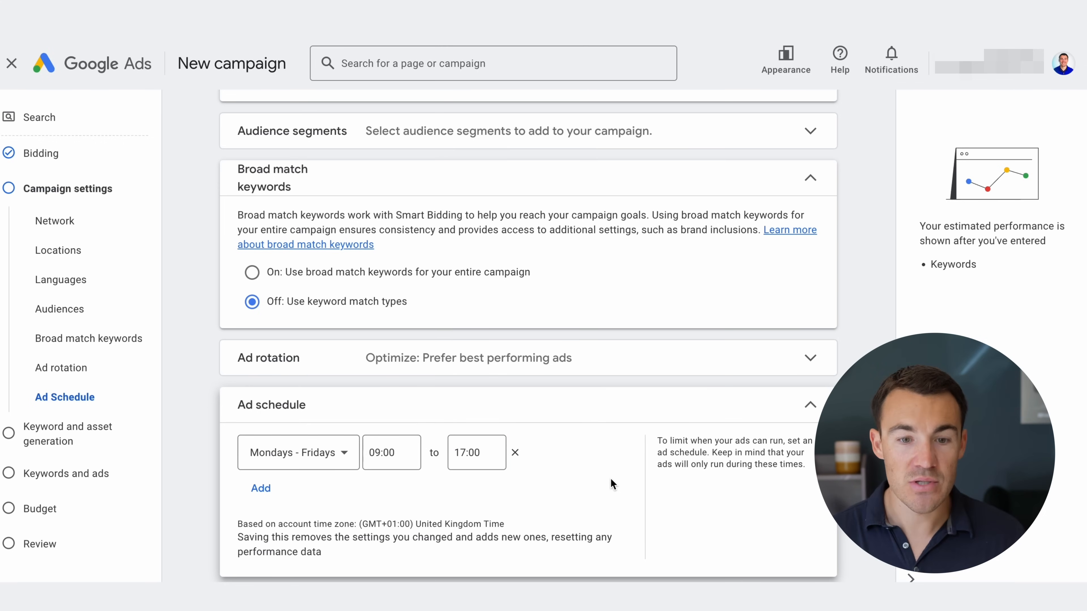
Change the ad schedule's days to Saturdays - Sundays and add a second schedule entry
{"action": "left_click", "coordinate": [342, 452]}
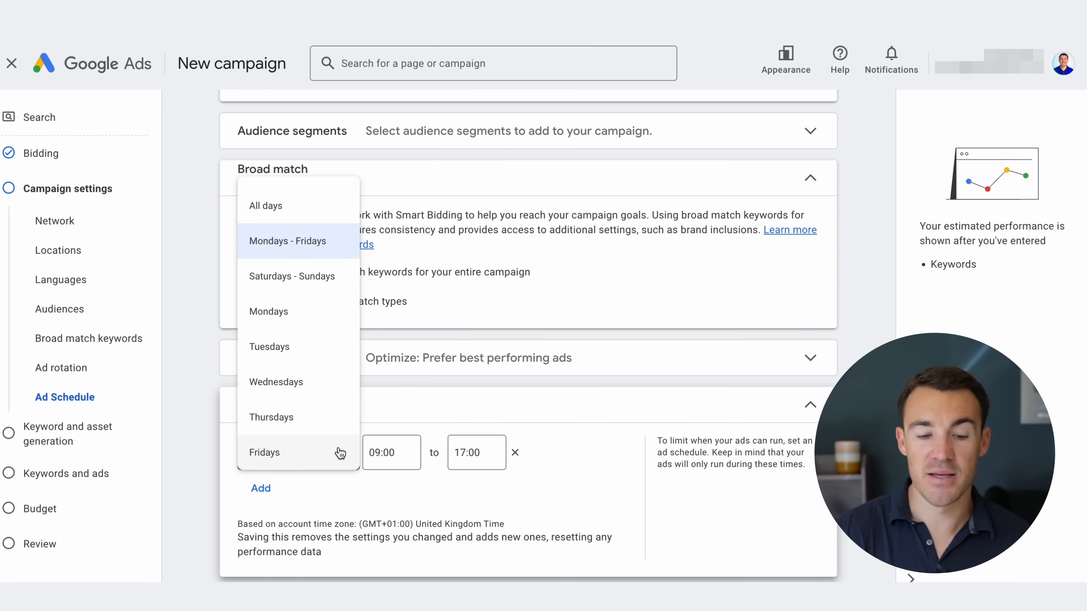
{"action": "left_click", "coordinate": [316, 283]}
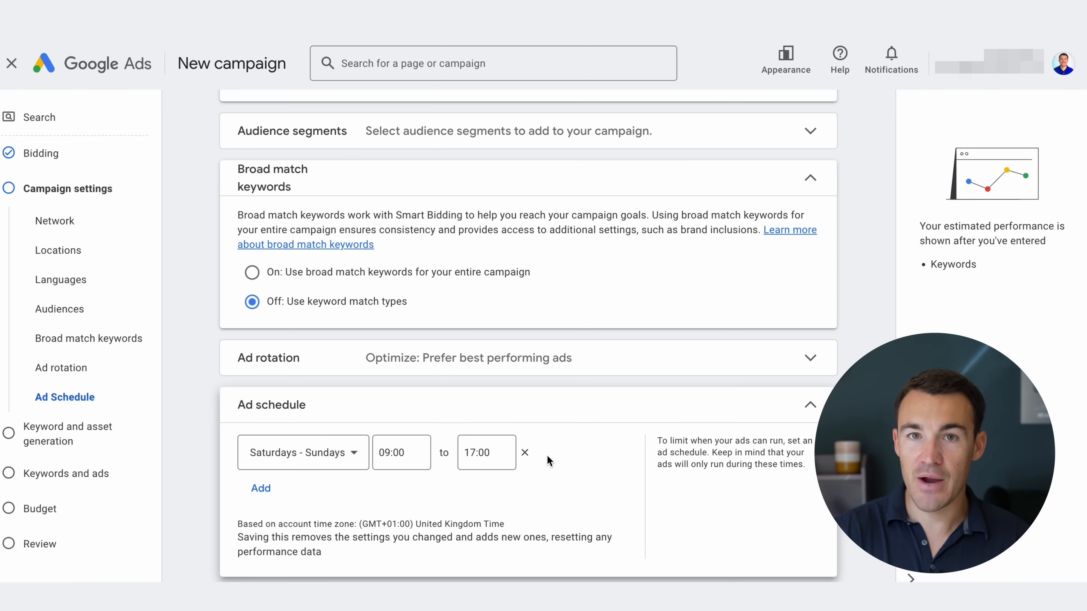
{"action": "left_click", "coordinate": [260, 488]}
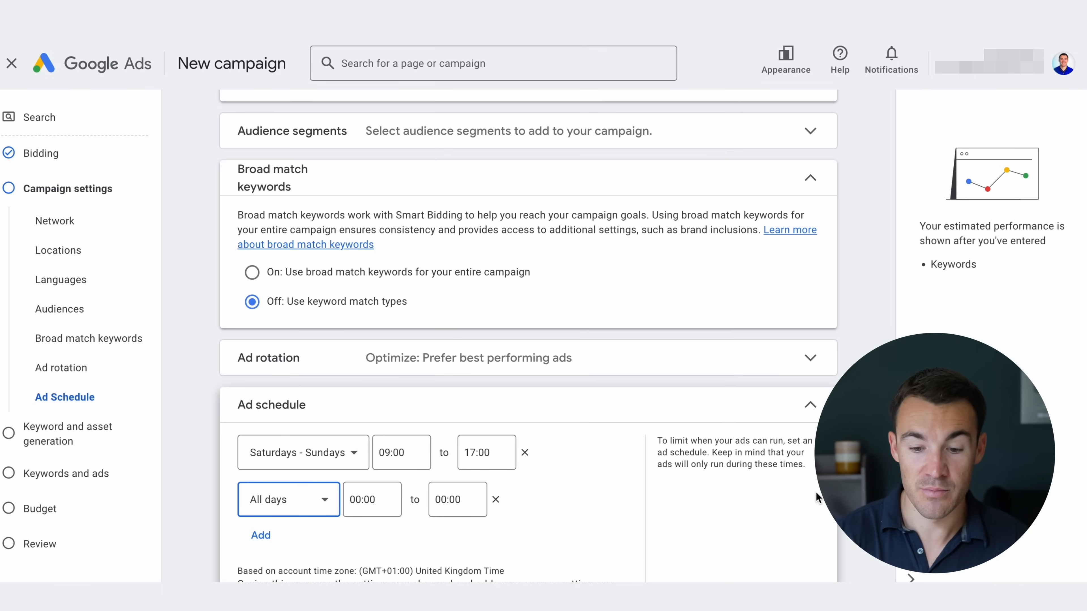
{"action": "scroll", "coordinate": [817, 494], "scroll_direction": "down", "scroll_amount": 3}
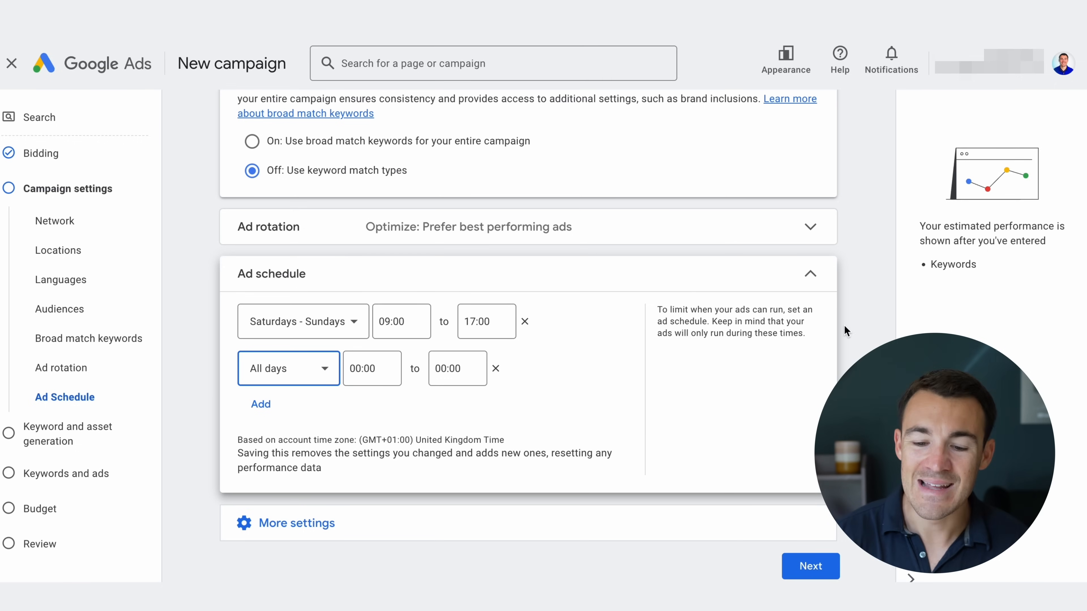
{"action": "left_click", "coordinate": [812, 283]}
{"action": "left_click", "coordinate": [816, 399]}
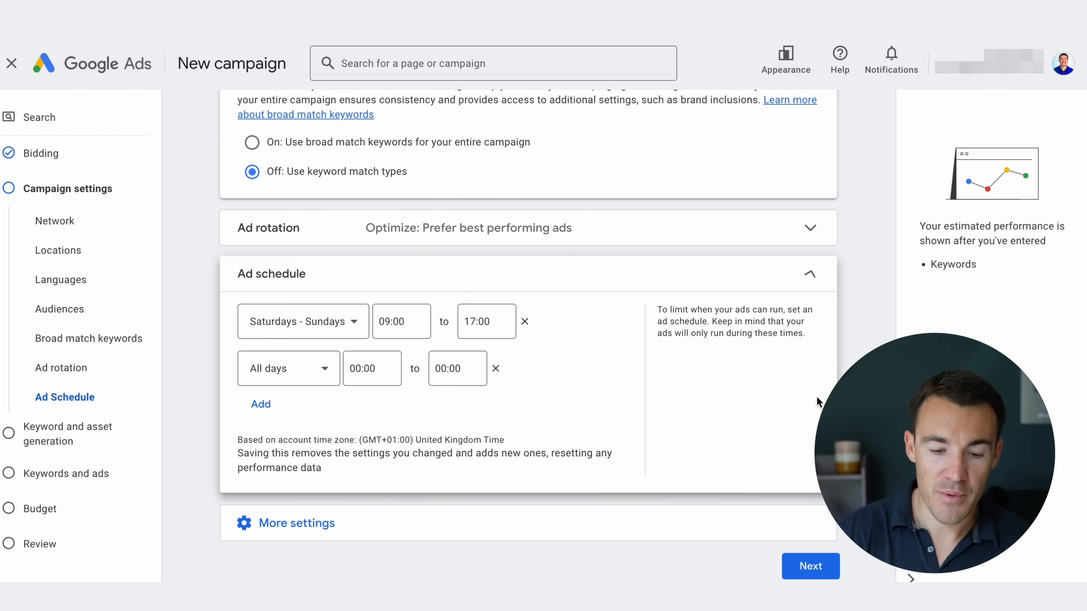
Remove the Saturdays - Sundays entry from the ad schedule and collapse the ad schedule section
{"action": "left_click", "coordinate": [524, 322]}
{"action": "left_click", "coordinate": [809, 320]}
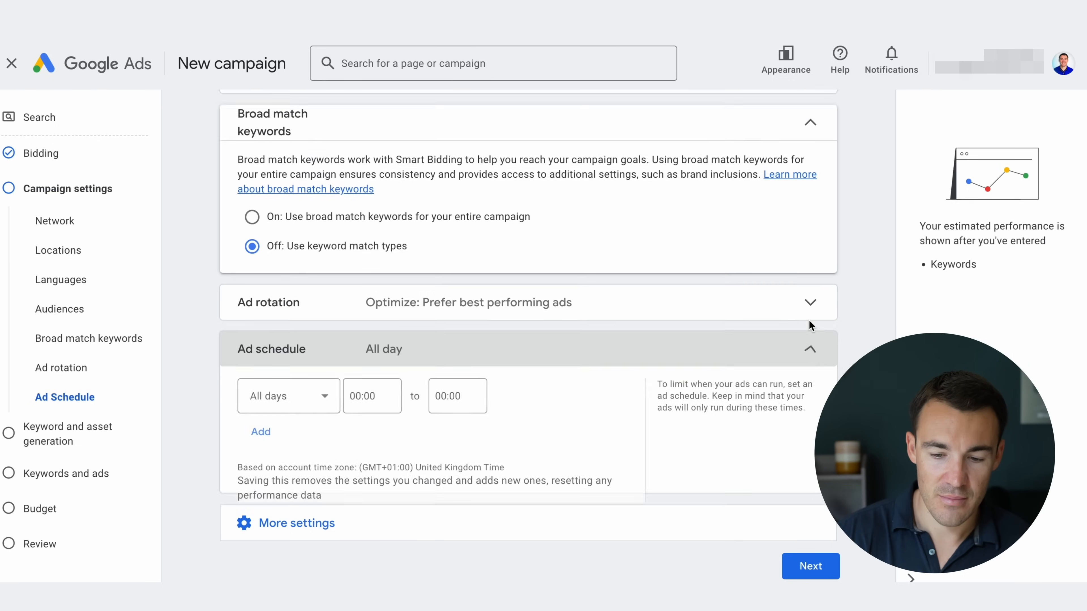
Expand the additional campaign settings for review and continue to the keyword and asset generation stage
{"action": "left_click", "coordinate": [322, 494]}
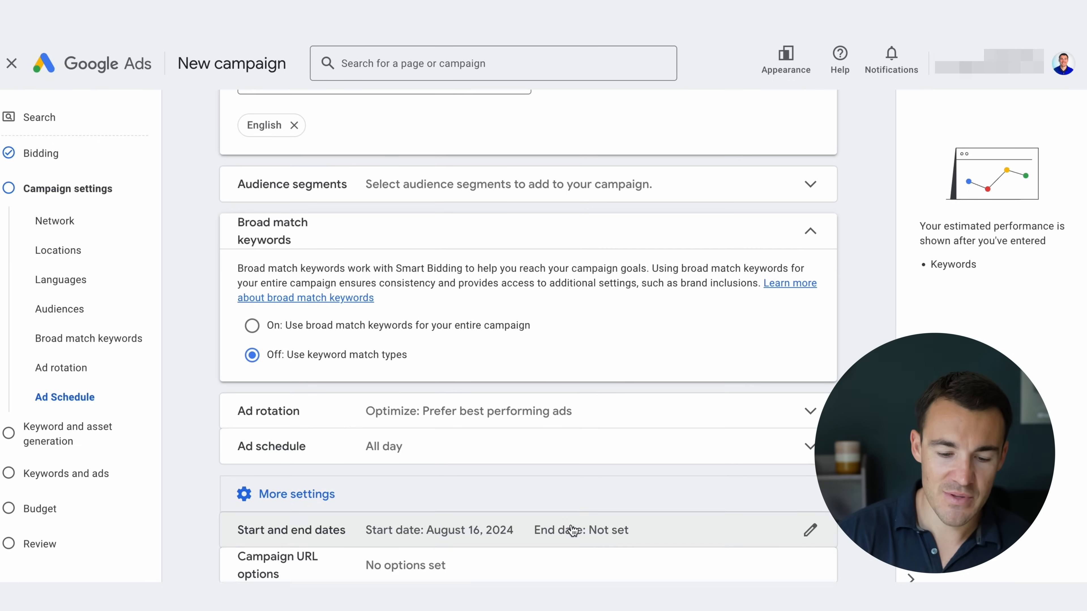
{"action": "scroll", "coordinate": [571, 557], "scroll_direction": "down", "scroll_amount": 2}
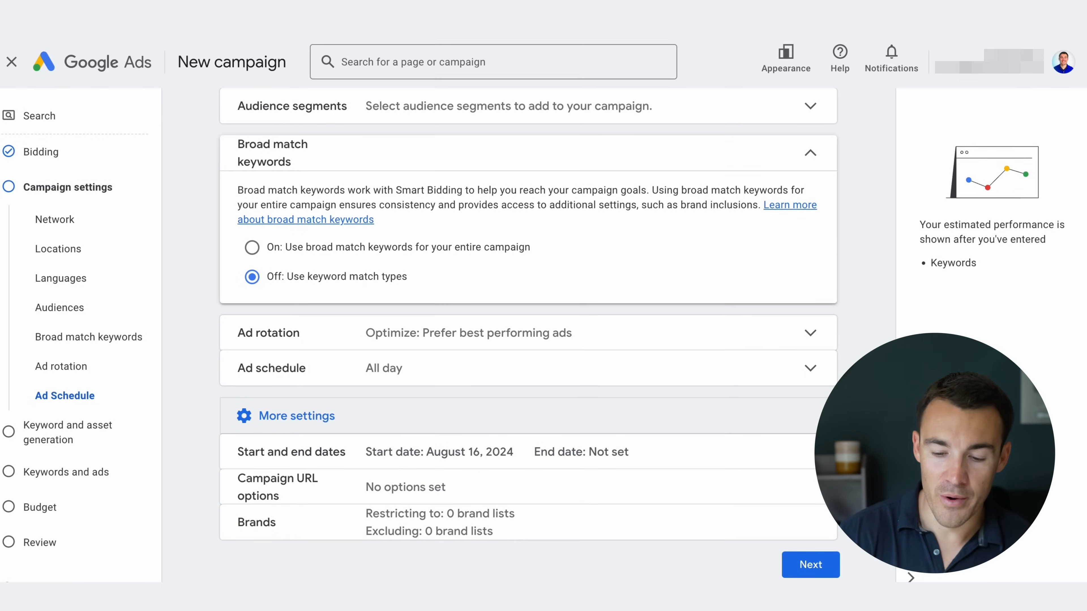
{"action": "left_click", "coordinate": [818, 568]}
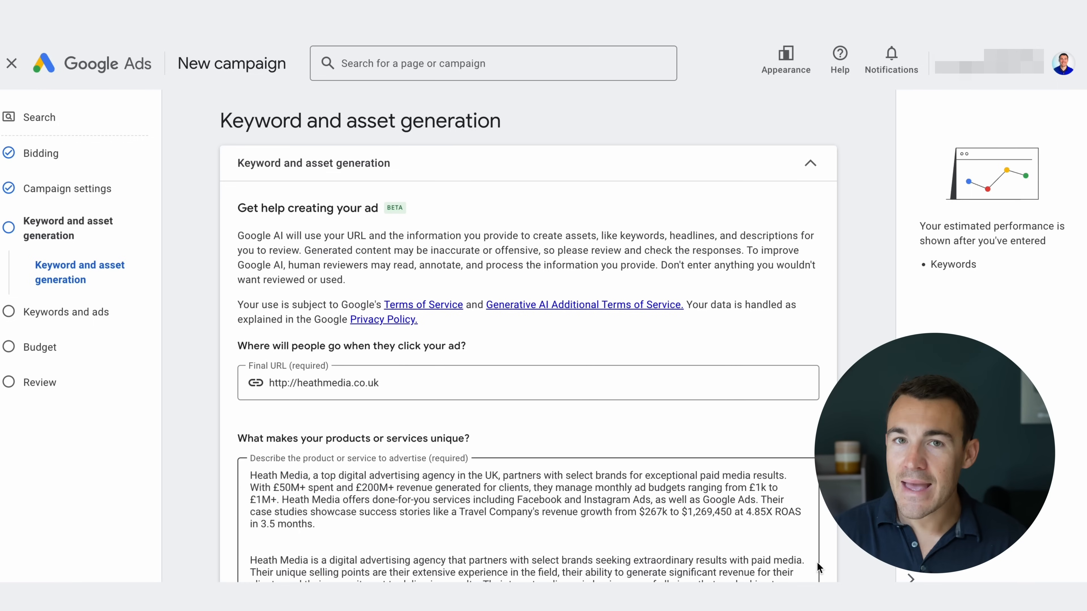
Generate keywords and ad assets from the prefilled website URL and business description, then dismiss the AI chat
{"action": "scroll", "coordinate": [818, 567], "scroll_direction": "down", "scroll_amount": 3}
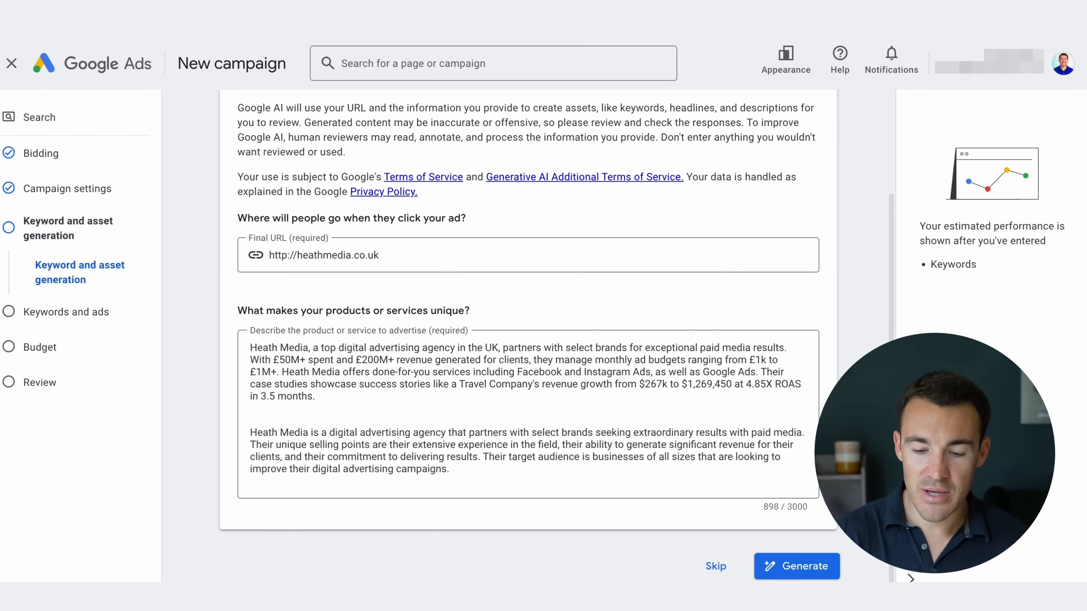
{"action": "left_click", "coordinate": [805, 567]}
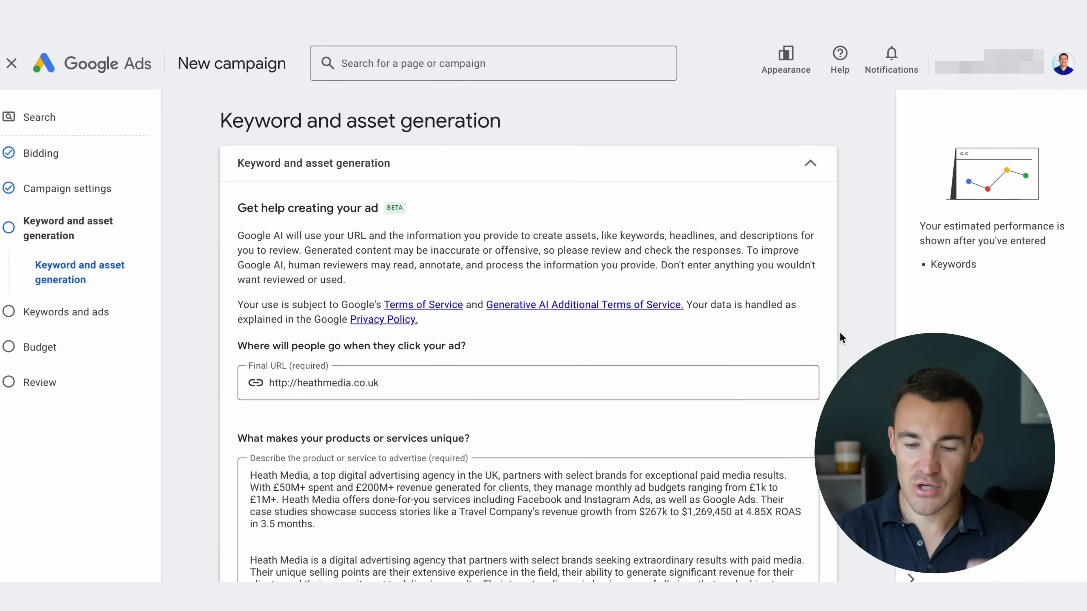
{"action": "scroll", "coordinate": [843, 361], "scroll_direction": "down", "scroll_amount": 2}
{"action": "scroll", "coordinate": [843, 360], "scroll_direction": "down", "scroll_amount": 1}
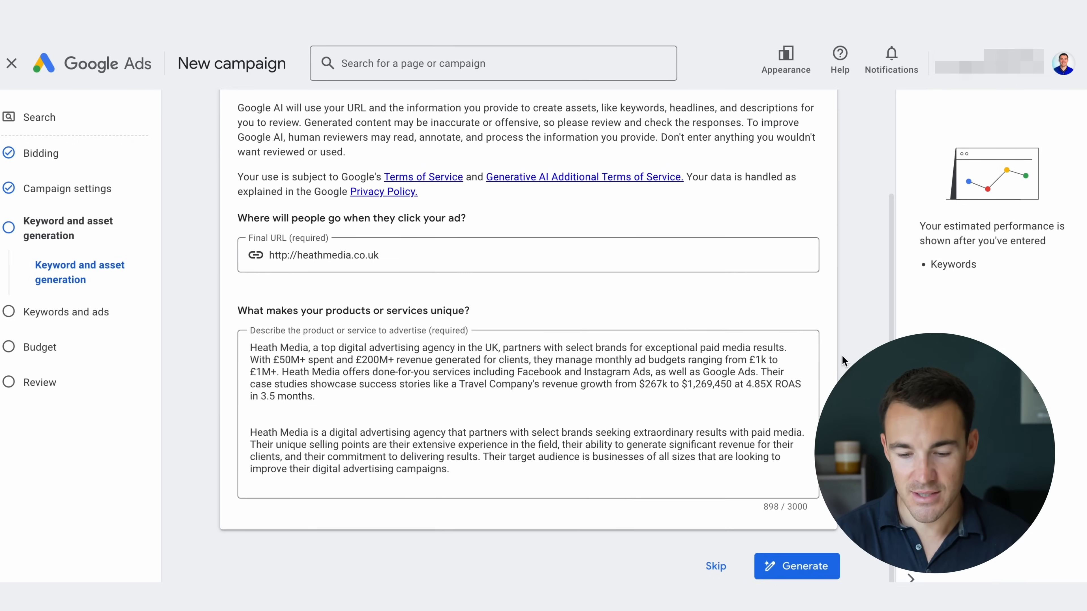
{"action": "left_click", "coordinate": [805, 574]}
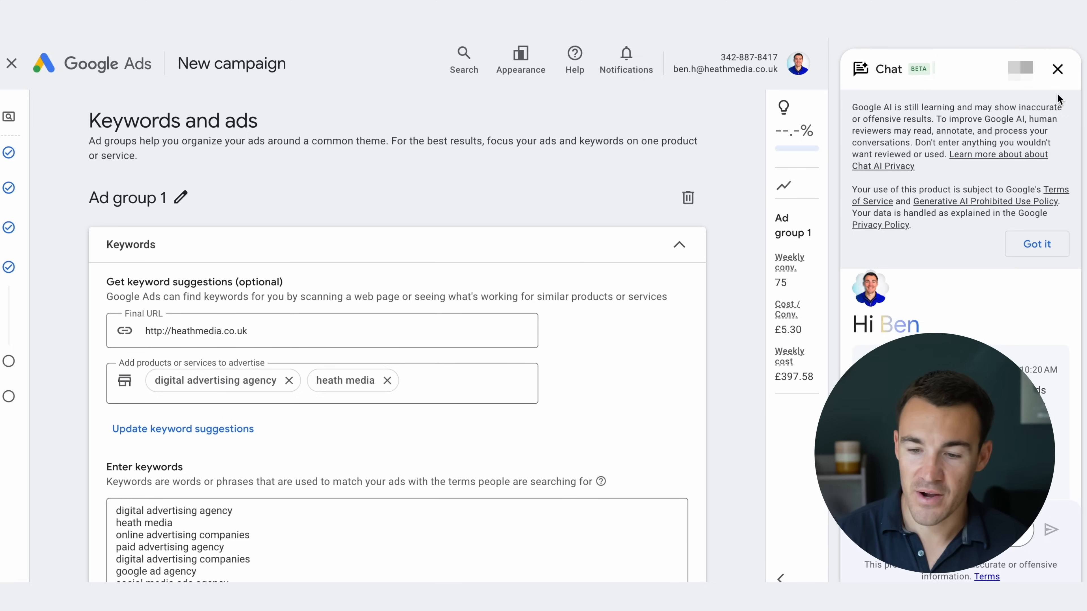
{"action": "left_click", "coordinate": [1058, 70]}
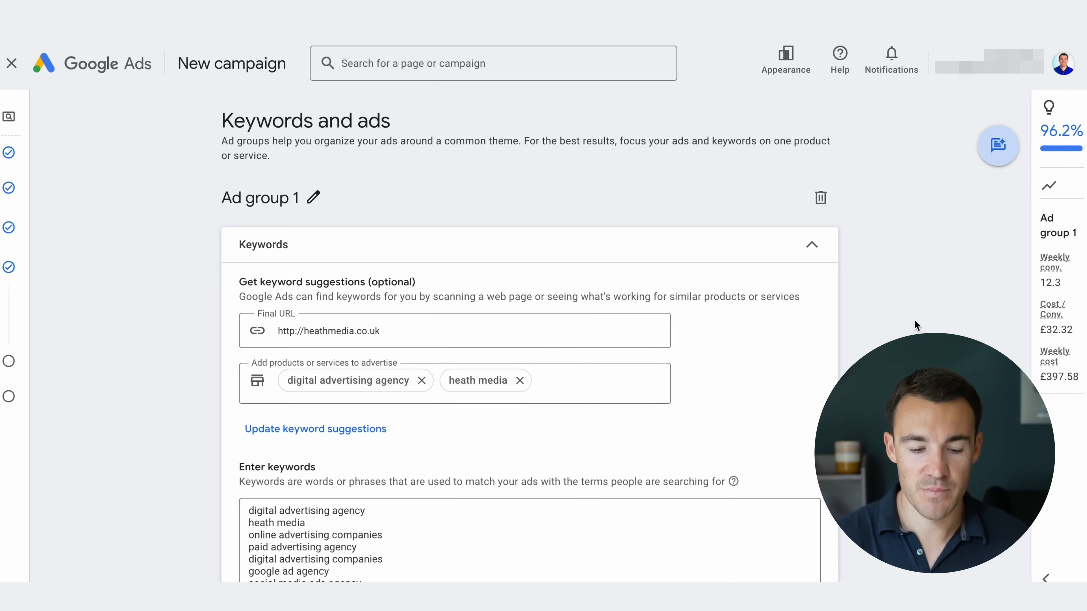
Replace the advertised products or services with "google advertising services" and replace the current keywords with updated suggestions
{"action": "scroll", "coordinate": [914, 319], "scroll_direction": "down", "scroll_amount": 1}
{"action": "scroll", "coordinate": [914, 320], "scroll_direction": "down", "scroll_amount": 1}
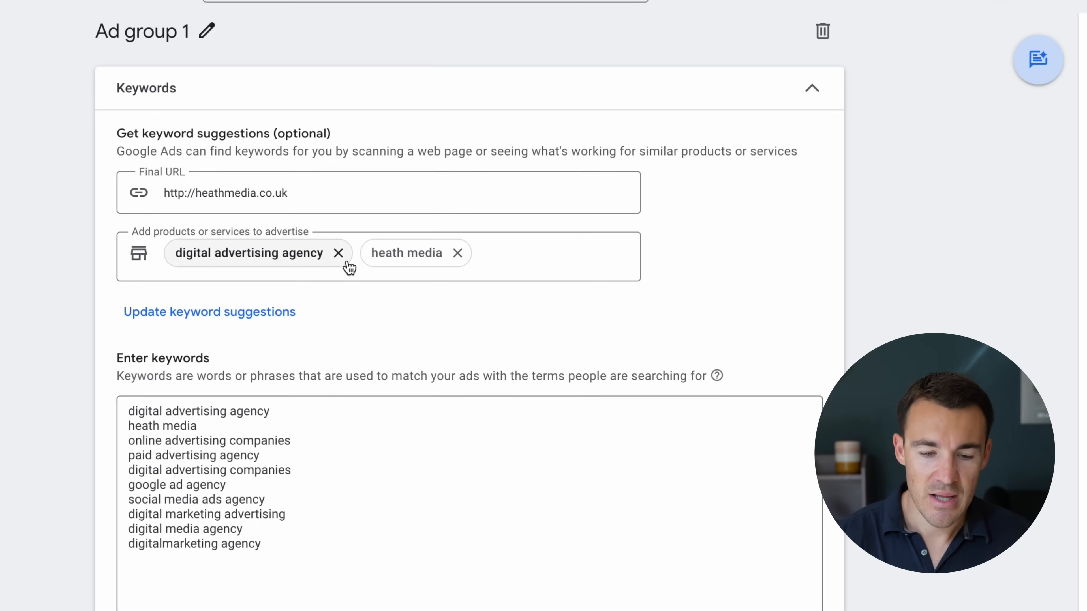
{"action": "left_click", "coordinate": [338, 253]}
{"action": "left_click", "coordinate": [261, 253]}
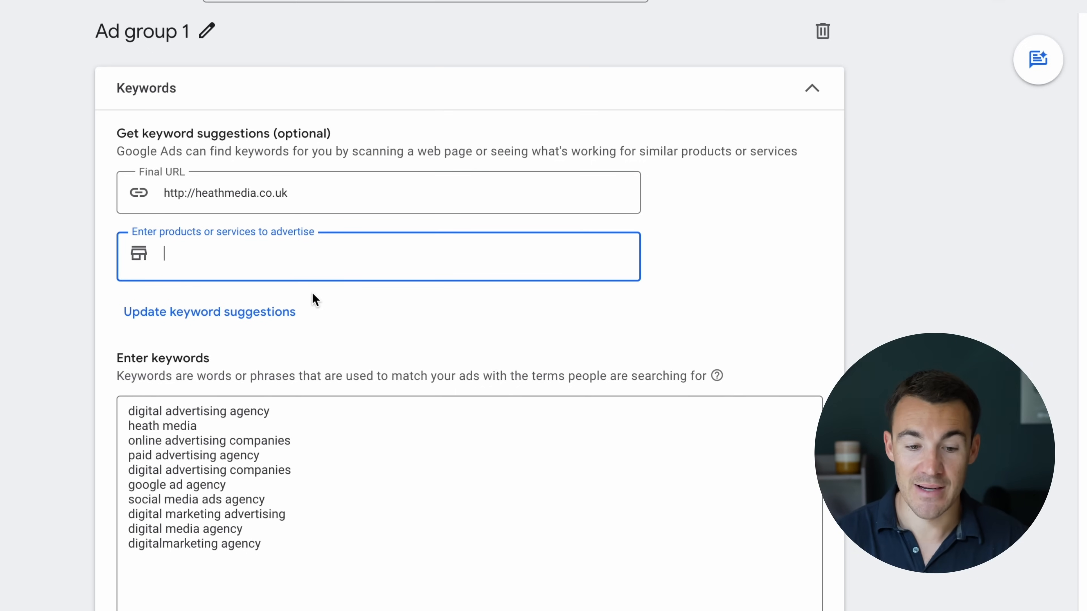
{"action": "type", "text": "googl"}
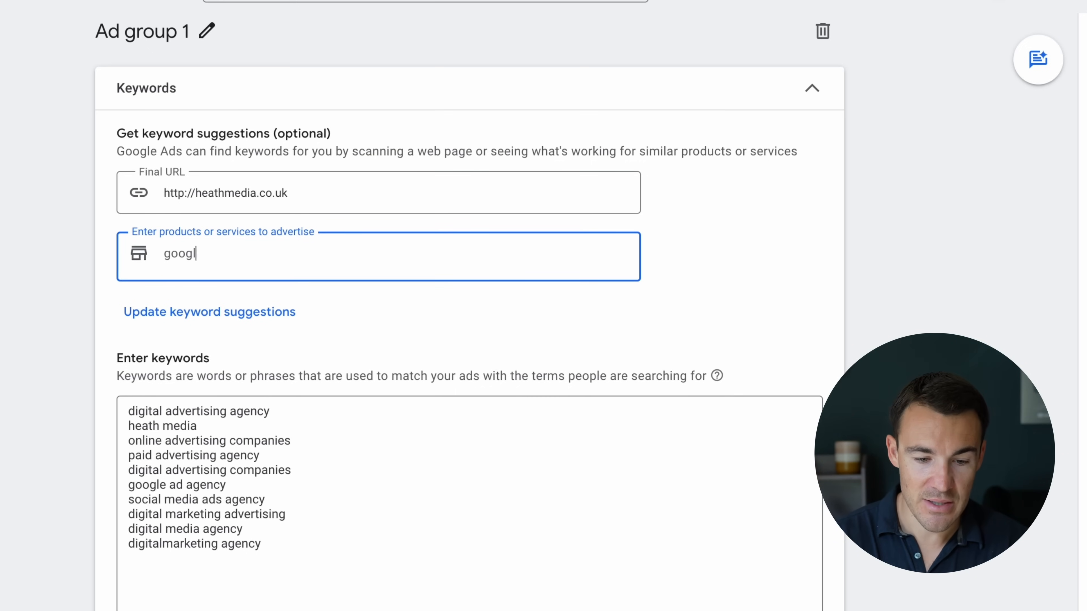
{"action": "type", "text": "e advertising services"}
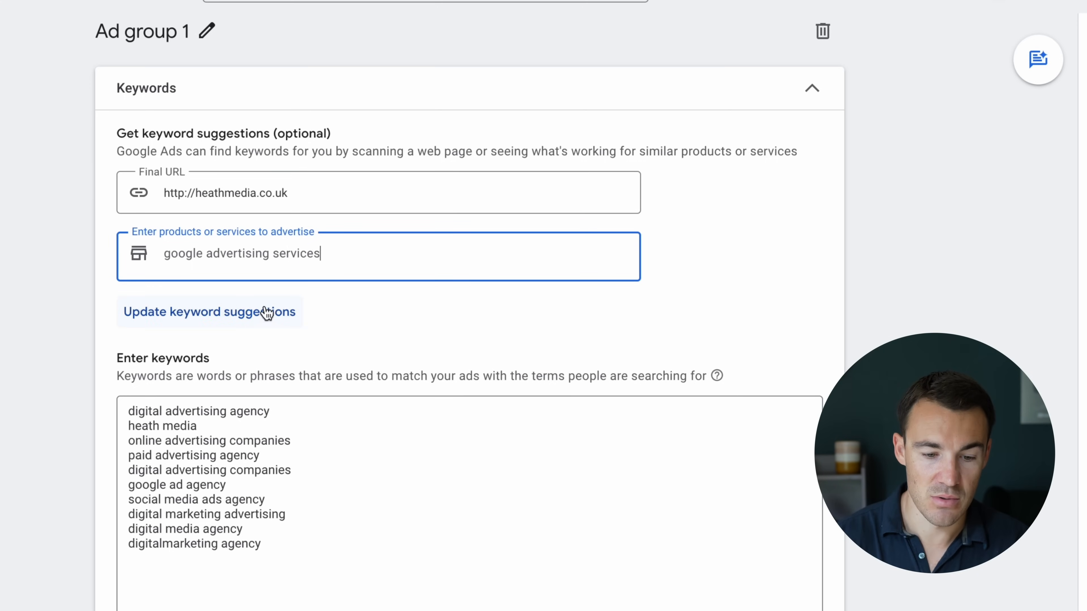
{"action": "left_click", "coordinate": [245, 314]}
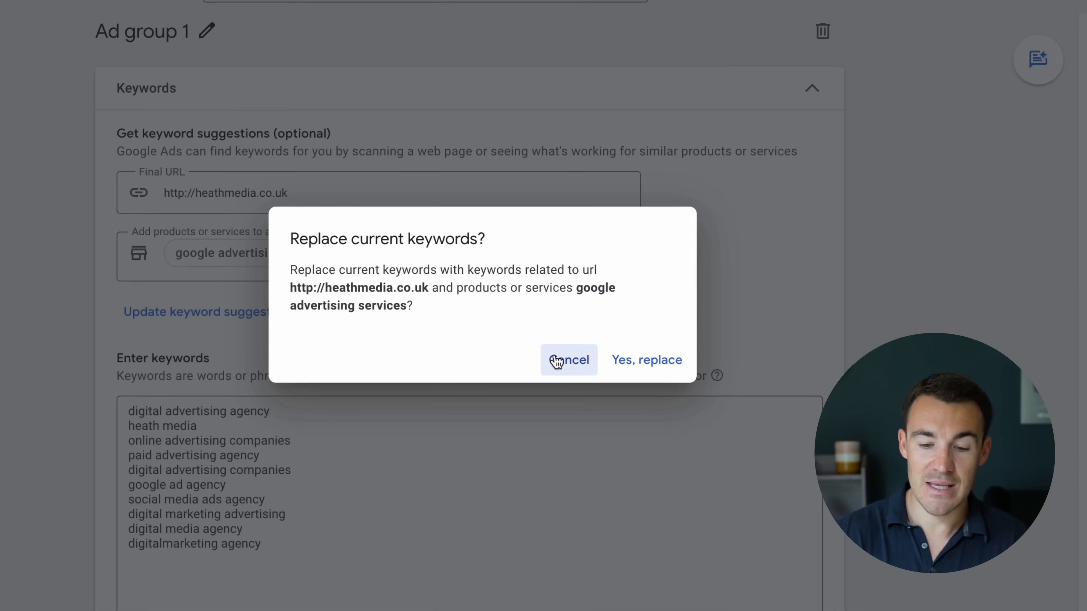
{"action": "left_click", "coordinate": [645, 360]}
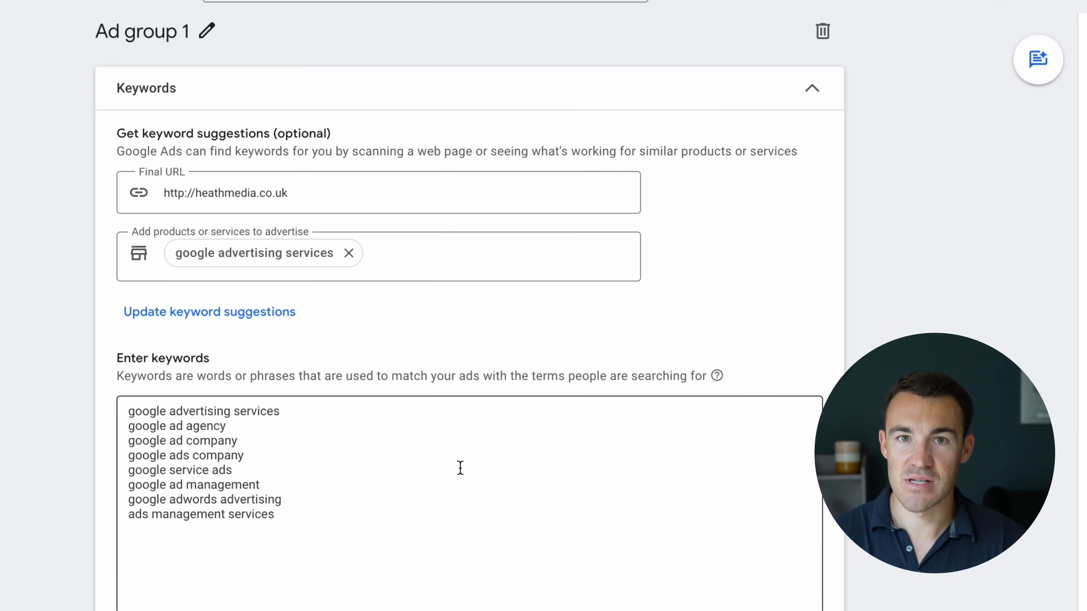
Rename the ad group to "Google Advertising Services"
{"action": "scroll", "coordinate": [350, 450], "scroll_direction": "up", "scroll_amount": 1}
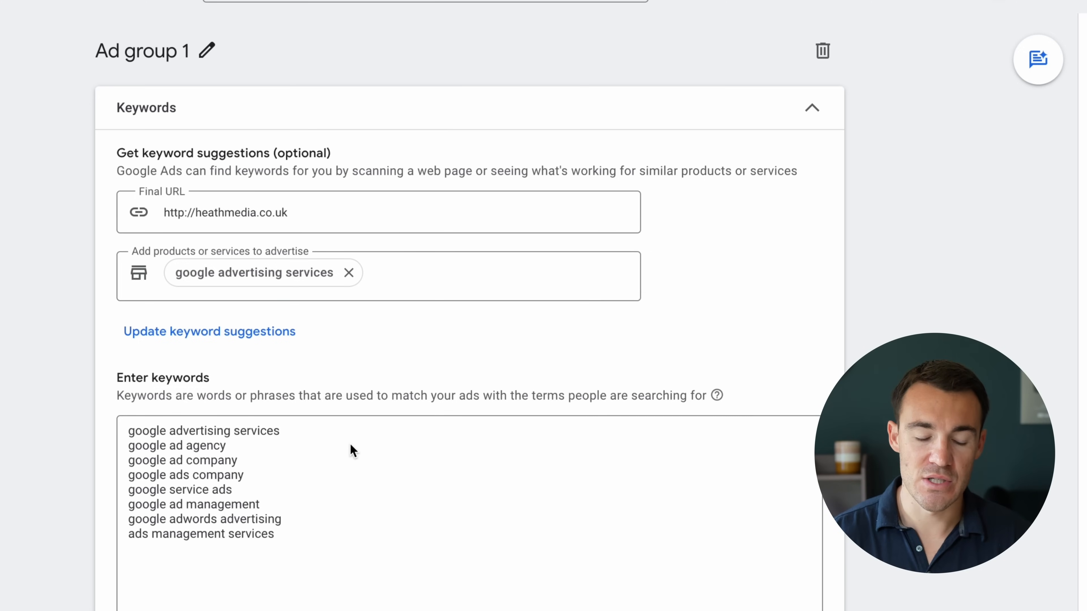
{"action": "left_click", "coordinate": [207, 50]}
{"action": "triple_click", "coordinate": [187, 55]}
{"action": "type", "text": "Googel"}
{"action": "key", "text": "BackSpace"}
{"action": "type", "text": "le "}
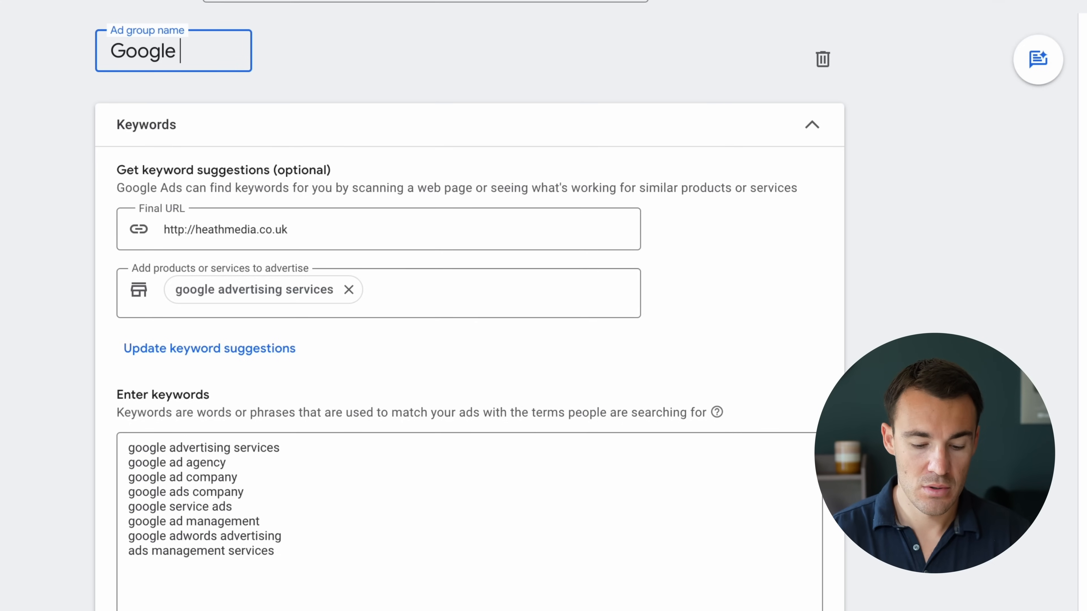
{"action": "type", "text": "Advertising Services"}
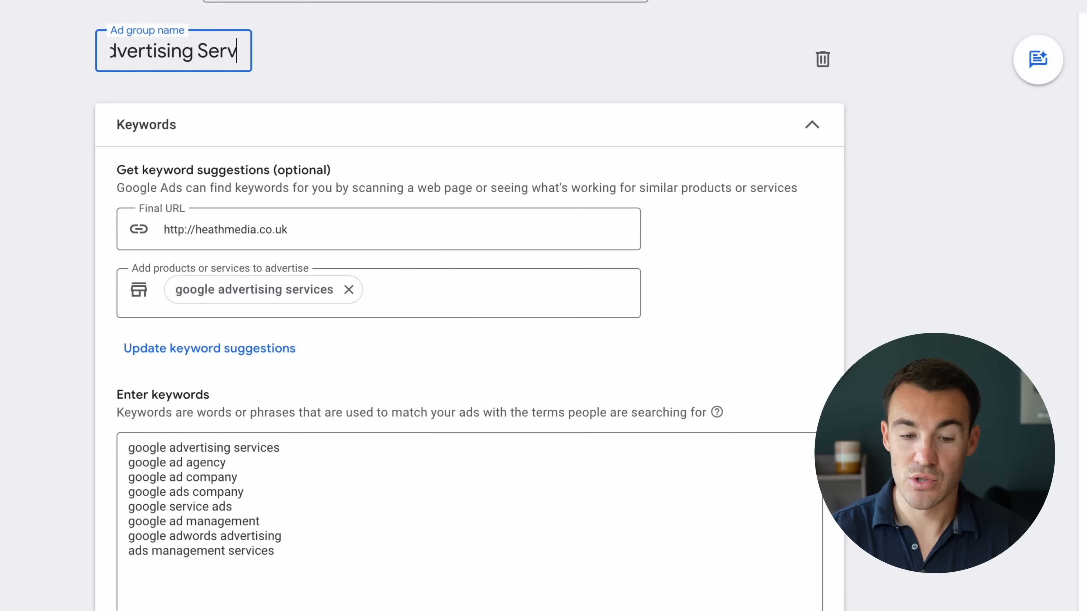
{"action": "left_click", "coordinate": [931, 276]}
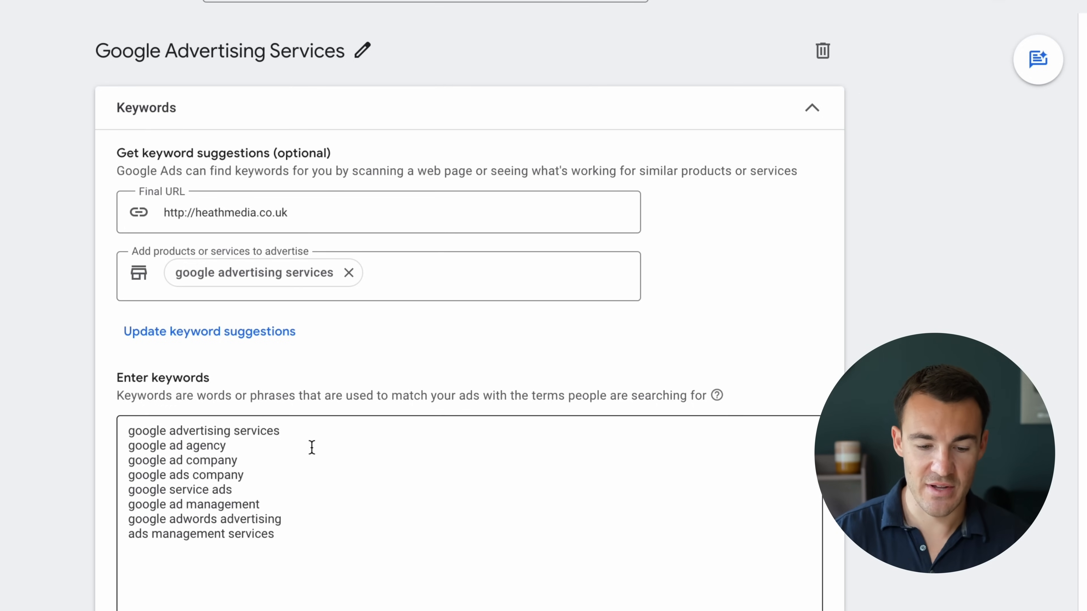
Make the keyword google advertising services a phrase match by enclosing it in quotation marks
{"action": "scroll", "coordinate": [346, 518], "scroll_direction": "down", "scroll_amount": 1}
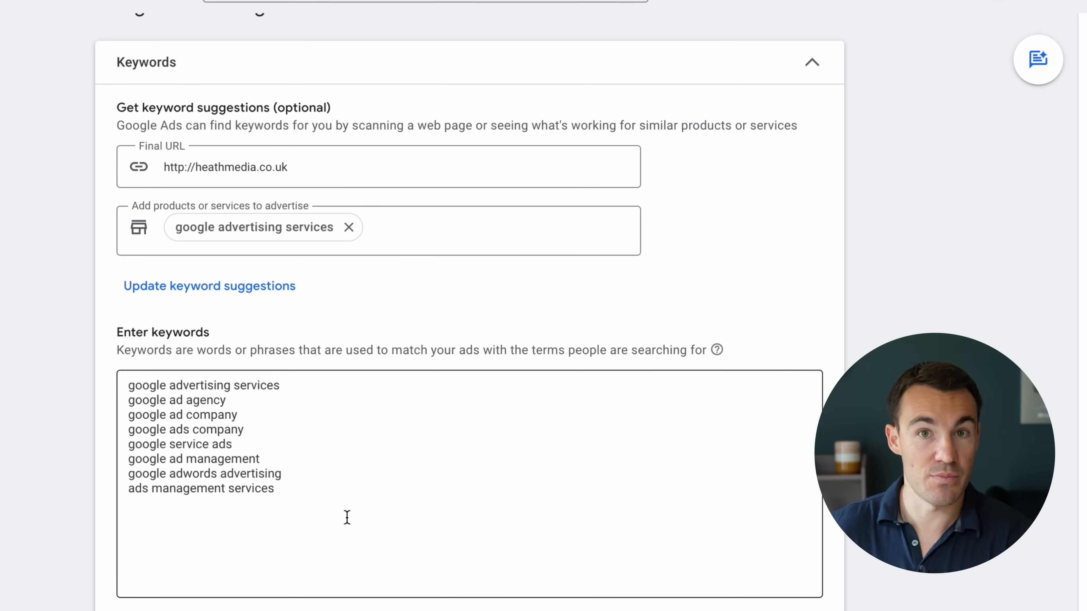
{"action": "scroll", "coordinate": [347, 517], "scroll_direction": "up", "scroll_amount": 1}
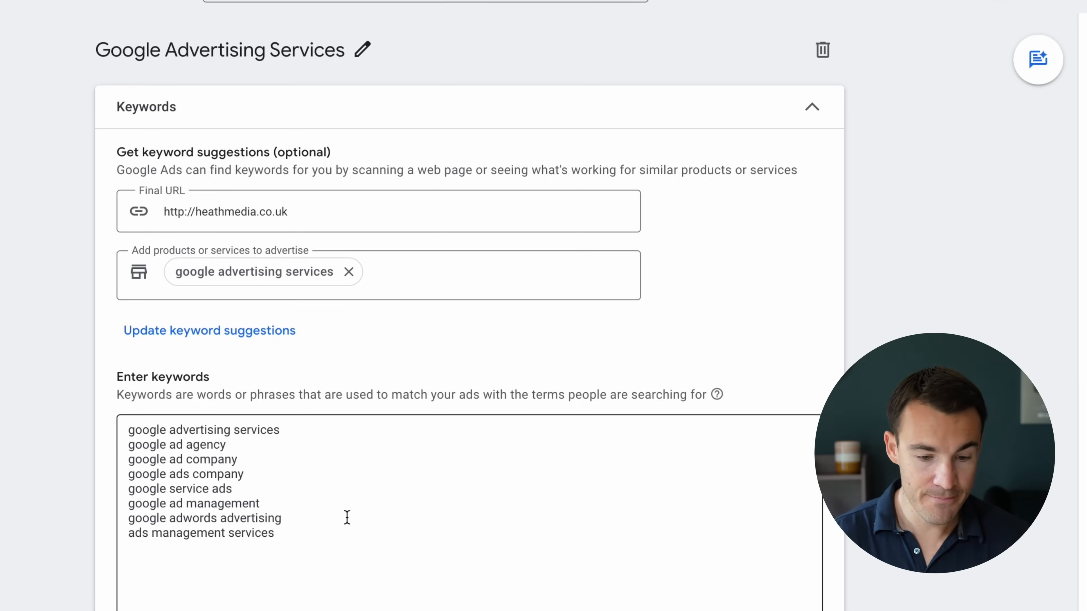
{"action": "scroll", "coordinate": [347, 517], "scroll_direction": "down", "scroll_amount": 1}
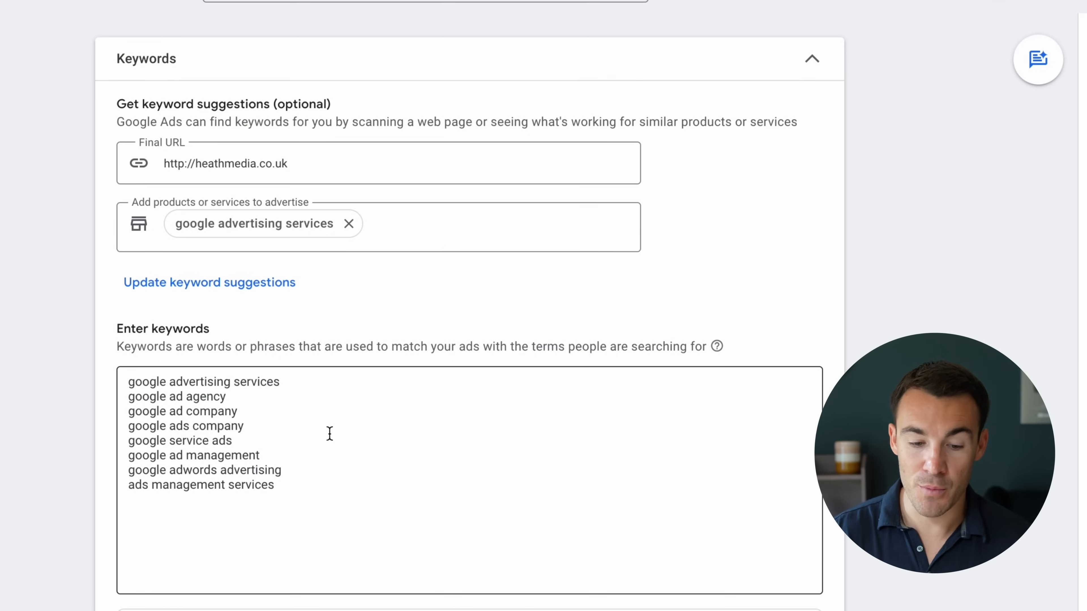
{"action": "left_click_drag", "start_coordinate": [285, 381], "coordinate": [128, 376]}
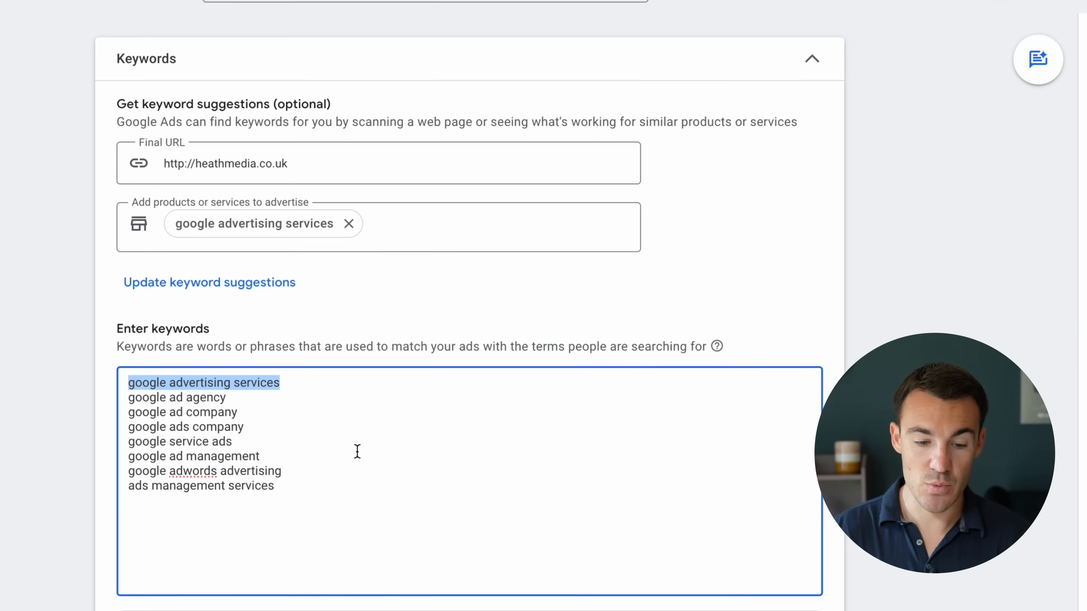
{"action": "left_click", "coordinate": [312, 382]}
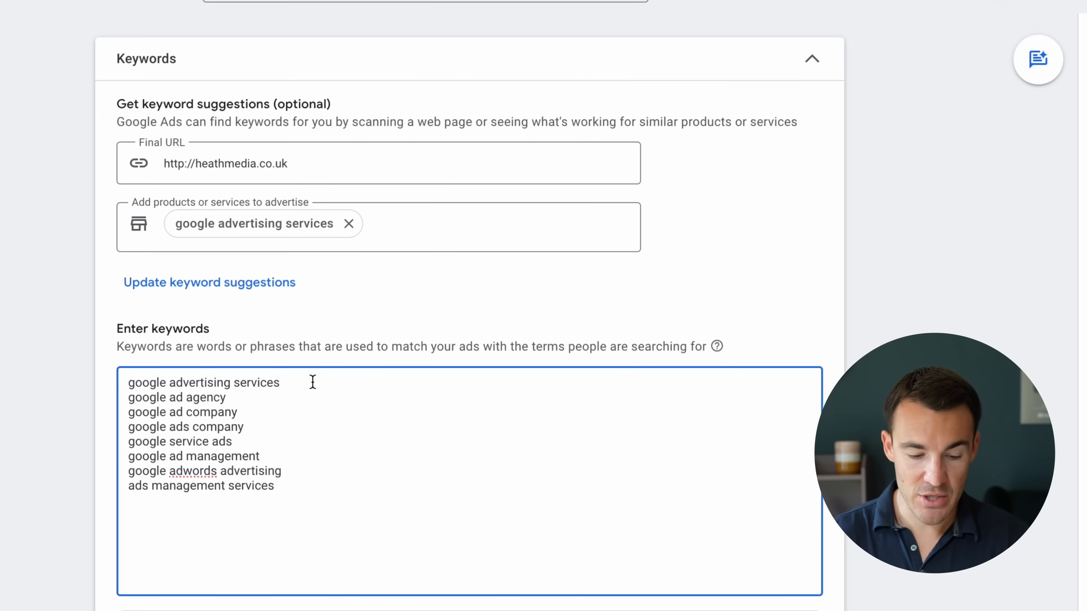
{"action": "type", "text": "\""}
{"action": "left_click", "coordinate": [129, 383]}
{"action": "type", "text": "\""}
{"action": "left_click", "coordinate": [354, 440]}
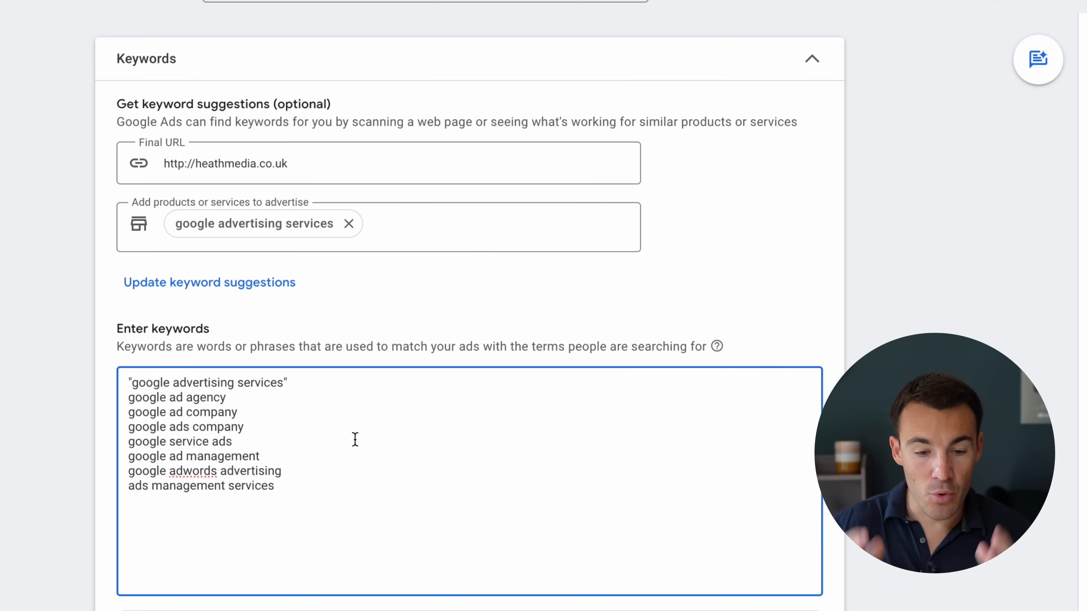
Make the keyword google ad agency an exact match by enclosing it in square brackets
{"action": "left_click", "coordinate": [251, 401]}
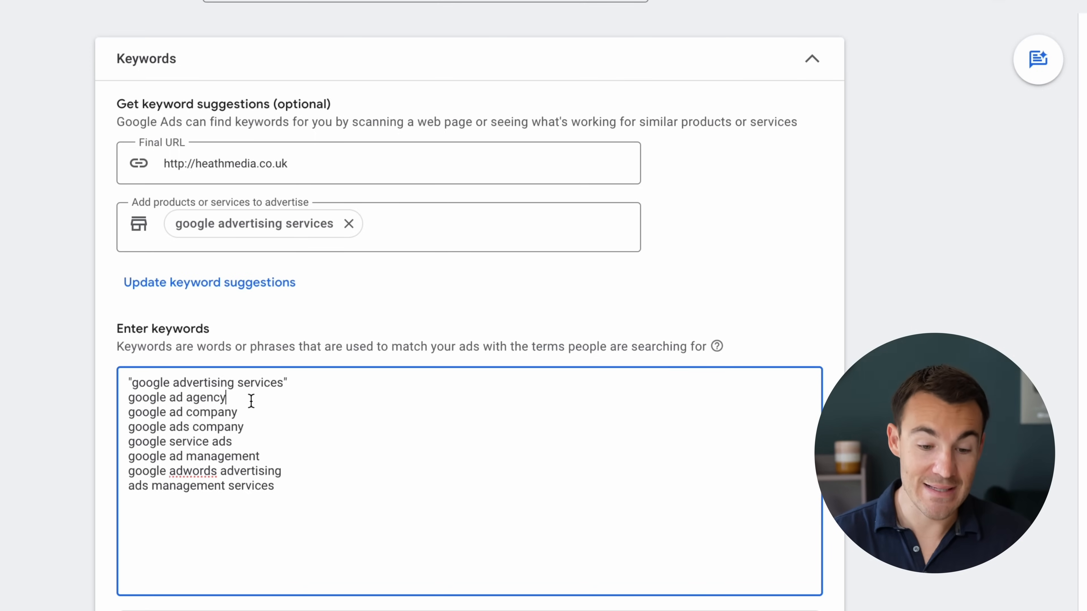
{"action": "type", "text": "]"}
{"action": "left_click", "coordinate": [129, 401]}
{"action": "type", "text": "["}
{"action": "left_click", "coordinate": [276, 439]}
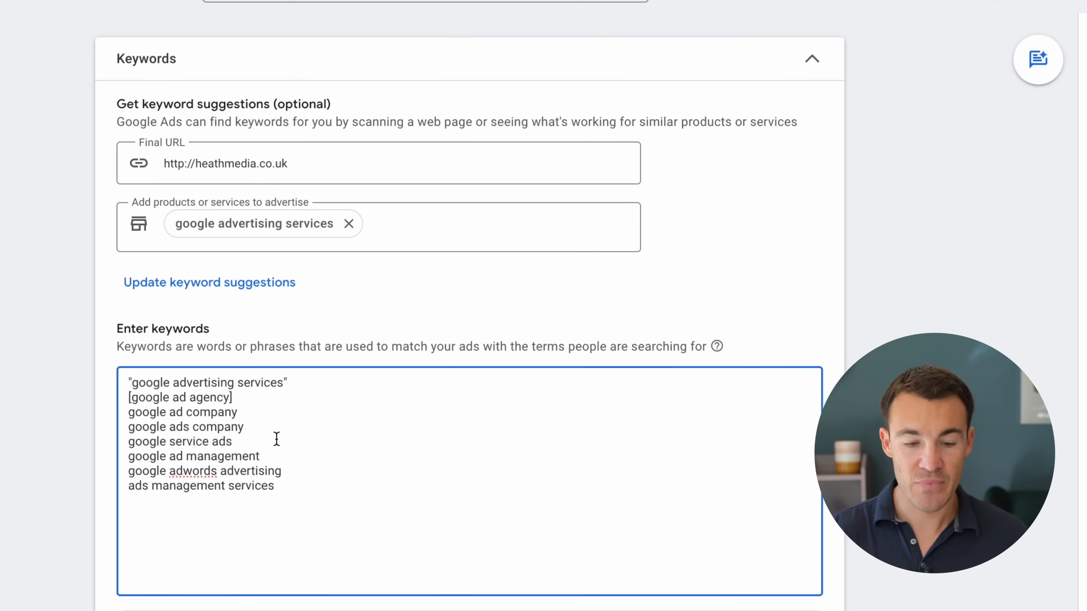
Make the keywords google ad company and google ads company exact matches by enclosing each in square brackets
{"action": "left_click", "coordinate": [302, 386]}
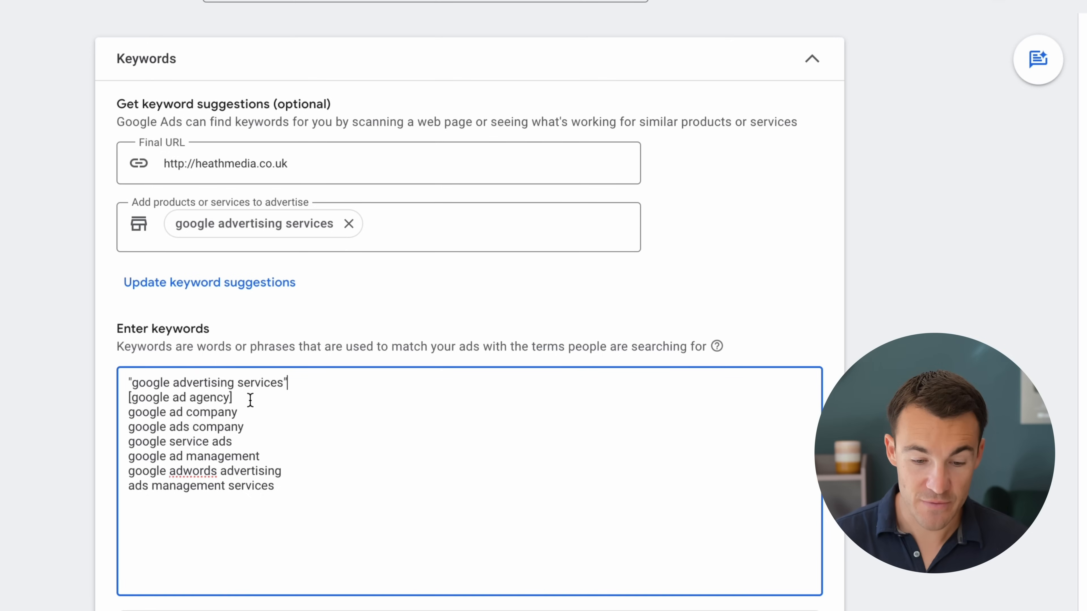
{"action": "left_click", "coordinate": [242, 412]}
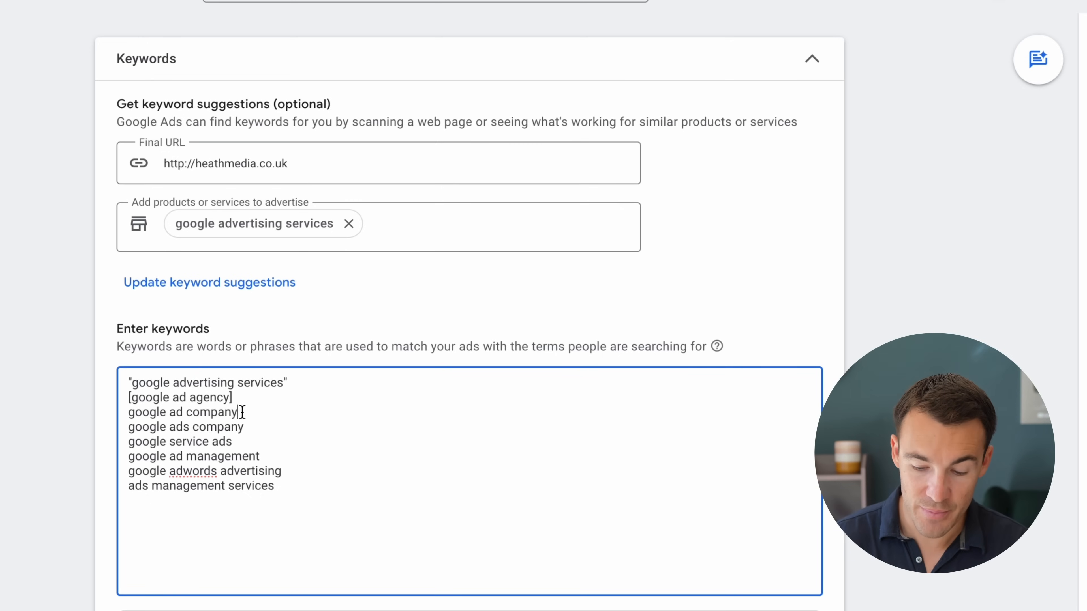
{"action": "type", "text": "]"}
{"action": "left_click", "coordinate": [134, 413]}
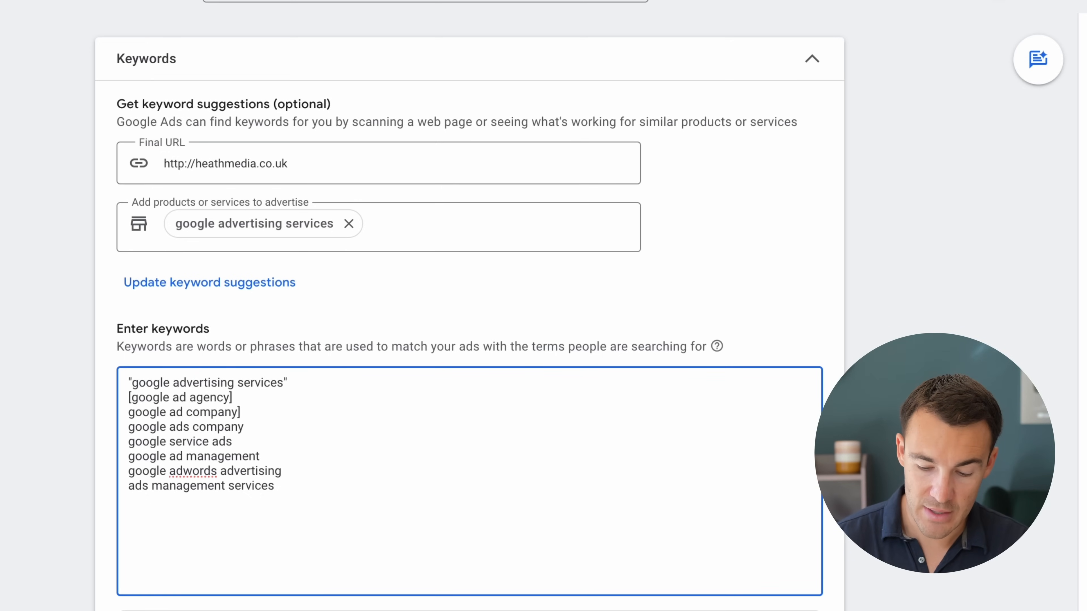
{"action": "type", "text": "["}
{"action": "type", "text": "]"}
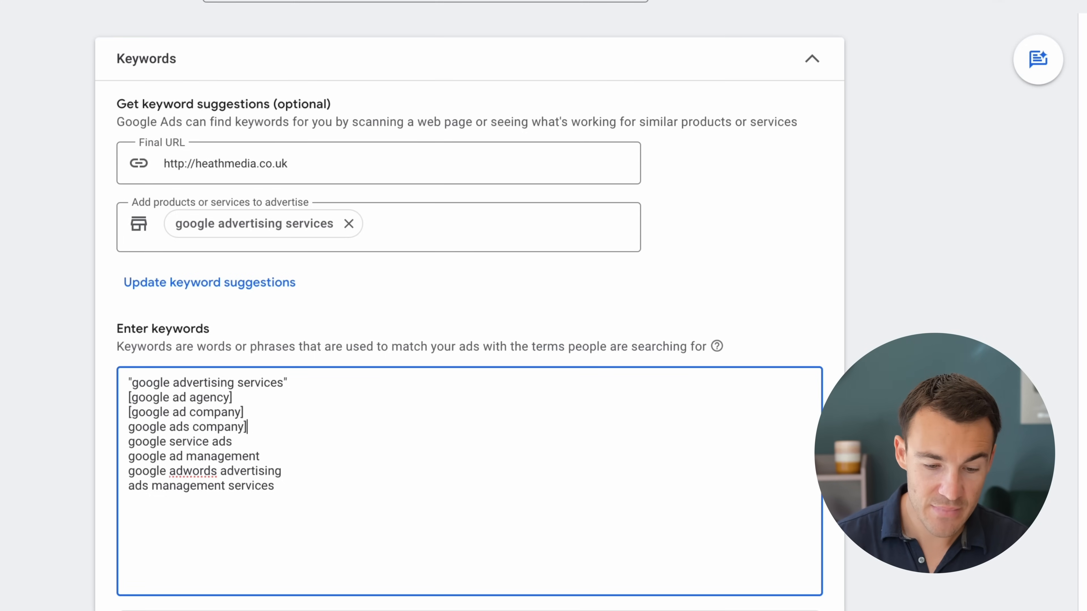
{"action": "left_click", "coordinate": [129, 428]}
{"action": "type", "text": "["}
Delete the keyword google service ads and its line from the keyword list
{"action": "left_click", "coordinate": [239, 444]}
{"action": "key", "text": "shift+Left"}
{"action": "key", "text": "shift+Left"}
{"action": "key", "text": "shift+Left"}
{"action": "key", "text": "shift+Left"}
{"action": "key", "text": "shift+Left"}
{"action": "key", "text": "shift+Left"}
{"action": "key", "text": "shift+Left"}
{"action": "key", "text": "shift+Left"}
{"action": "key", "text": "shift+Left"}
{"action": "key", "text": "shift+Left"}
{"action": "key", "text": "shift+Left"}
{"action": "key", "text": "shift+Left"}
{"action": "key", "text": "shift+Left"}
{"action": "key", "text": "shift+Left"}
{"action": "key", "text": "shift+Left"}
{"action": "key", "text": "shift+Left"}
{"action": "key", "text": "shift+Left"}
{"action": "key", "text": "shift+Left"}
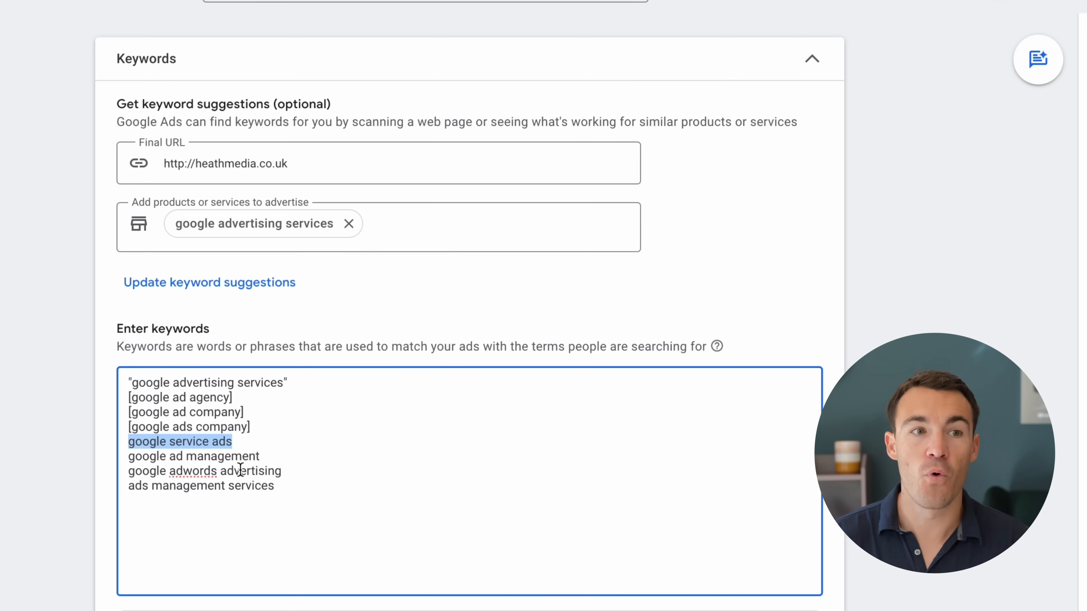
{"action": "key", "text": "BackSpace"}
{"action": "key", "text": "BackSpace"}
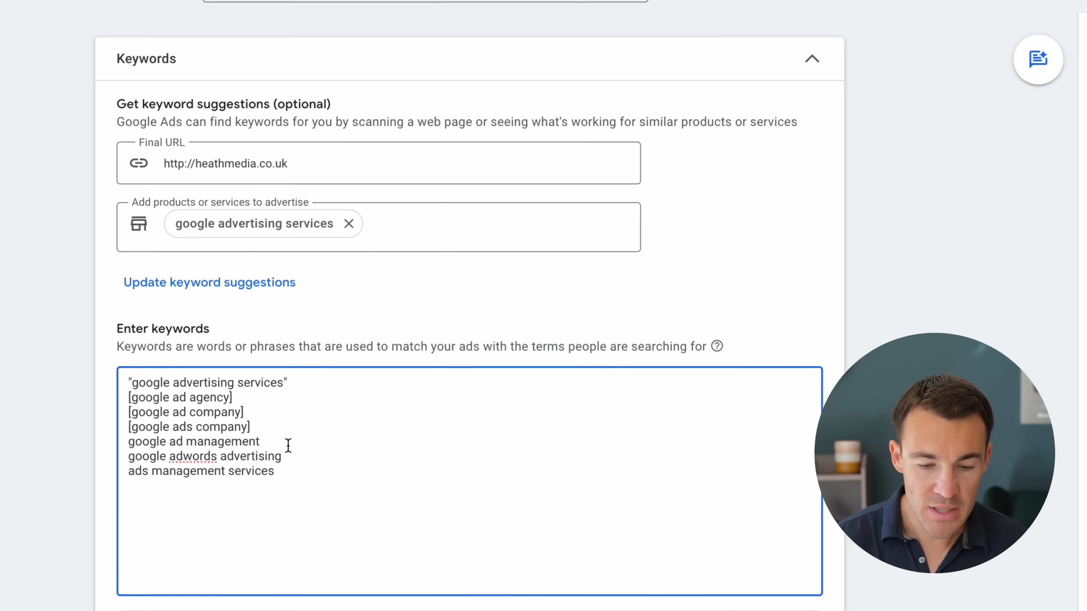
Make the keyword google ad management a phrase match by enclosing it in quotation marks
{"action": "type", "text": "\""}
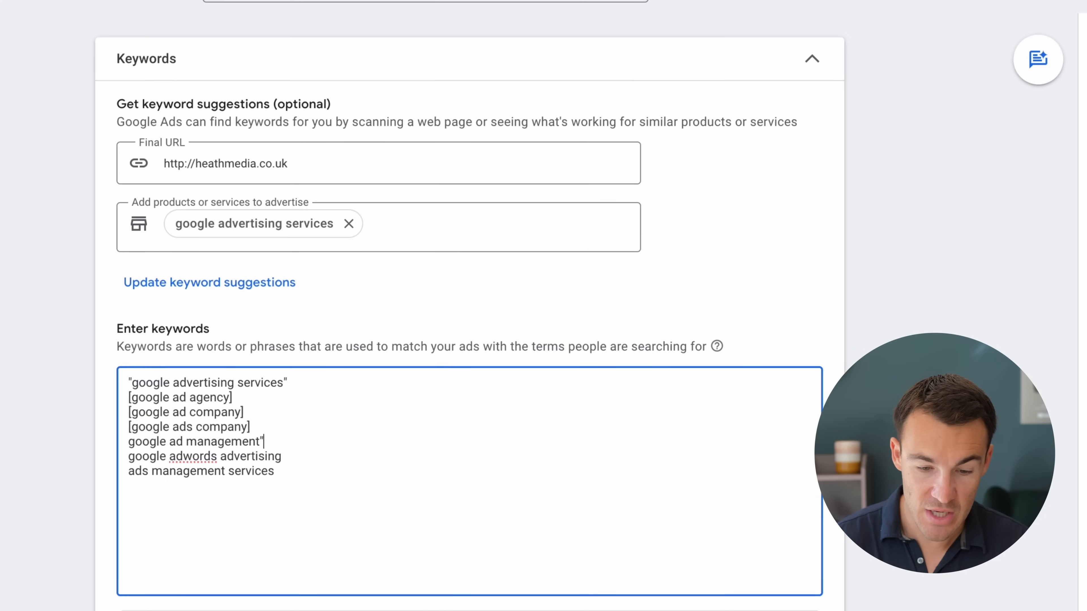
{"action": "left_click", "coordinate": [132, 443]}
{"action": "type", "text": "\""}
{"action": "left_click", "coordinate": [295, 457]}
{"action": "left_click", "coordinate": [138, 443]}
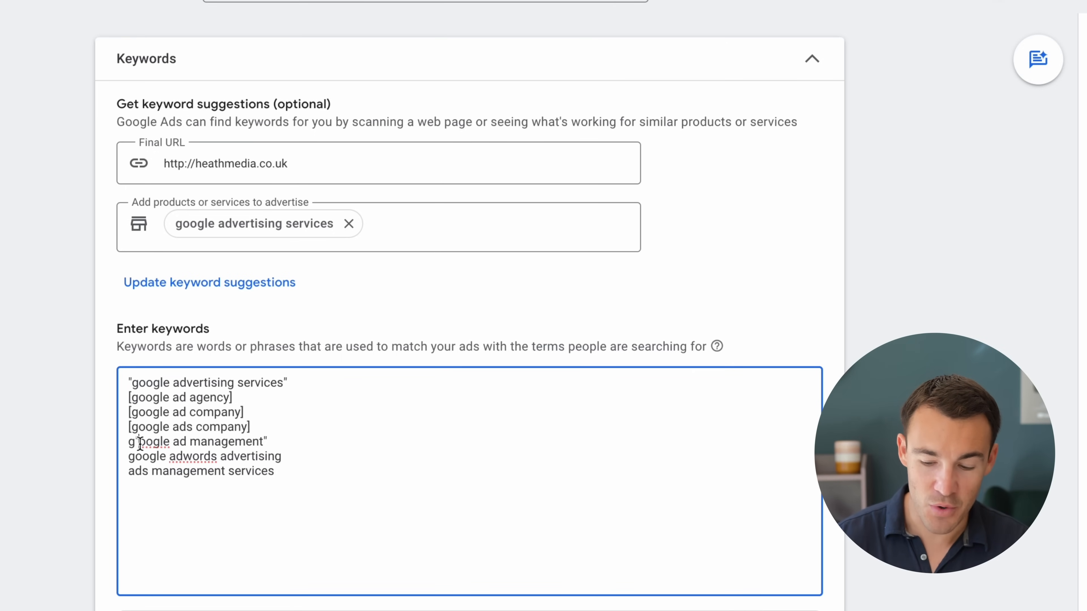
{"action": "key", "text": "BackSpace"}
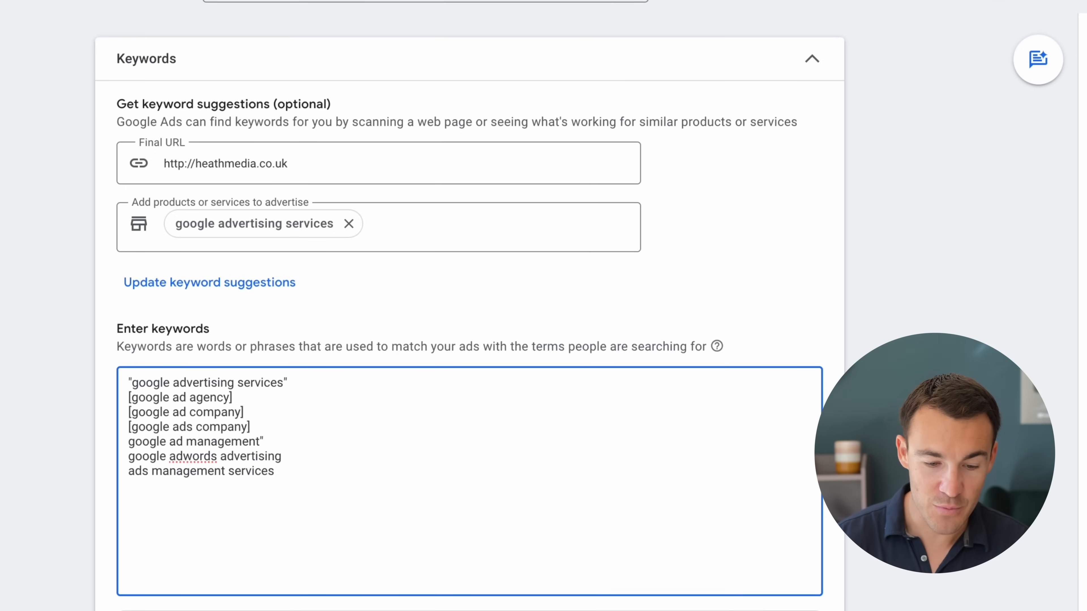
{"action": "left_click", "coordinate": [129, 443]}
{"action": "type", "text": "\""}
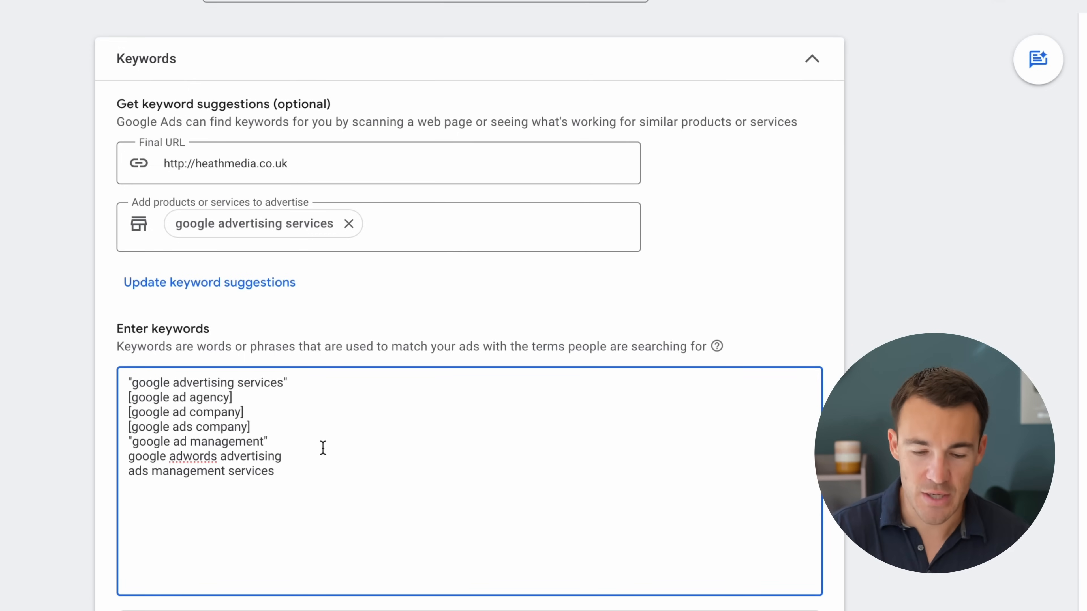
Delete the keyword google adwords advertising and its line from the keyword list
{"action": "left_click_drag", "start_coordinate": [284, 457], "coordinate": [131, 457]}
{"action": "key", "text": "BackSpace"}
{"action": "key", "text": "BackSpace"}
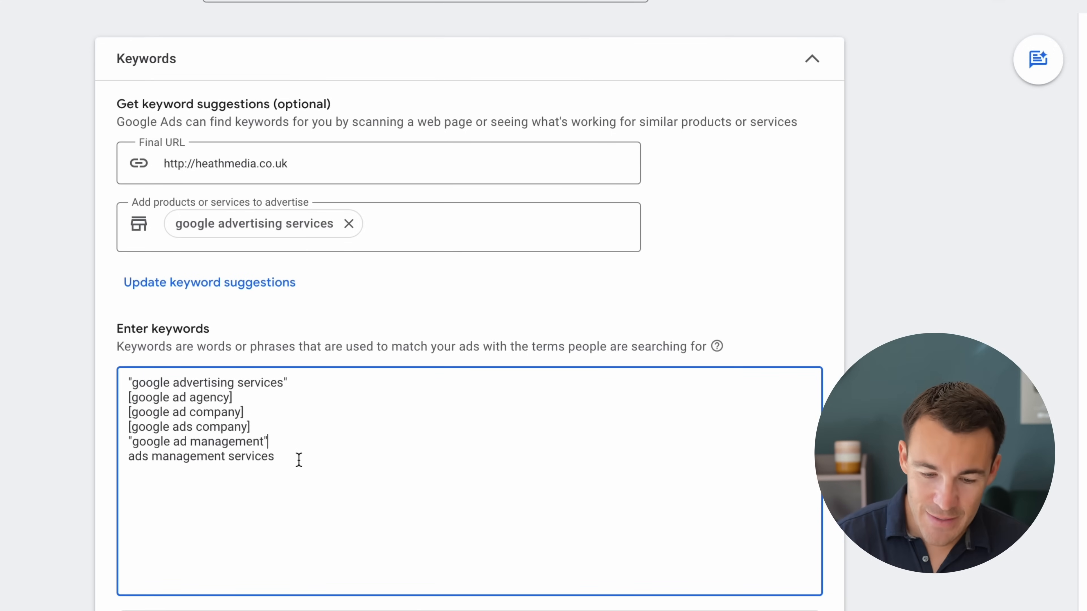
Replace the keyword ads management services with PPC services
{"action": "left_click_drag", "start_coordinate": [276, 459], "coordinate": [123, 461]}
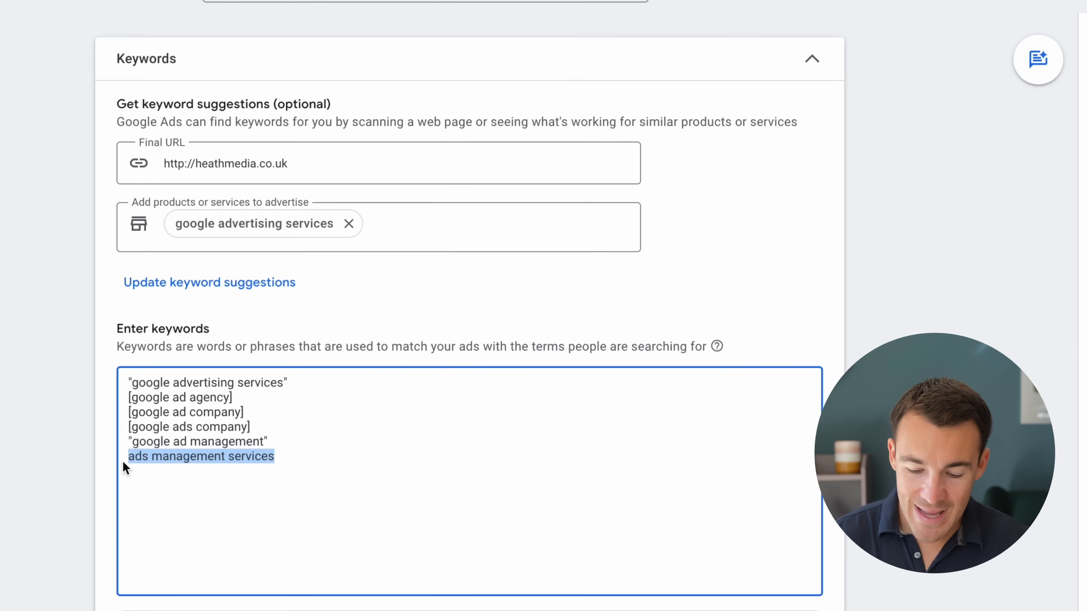
{"action": "type", "text": "PPC"}
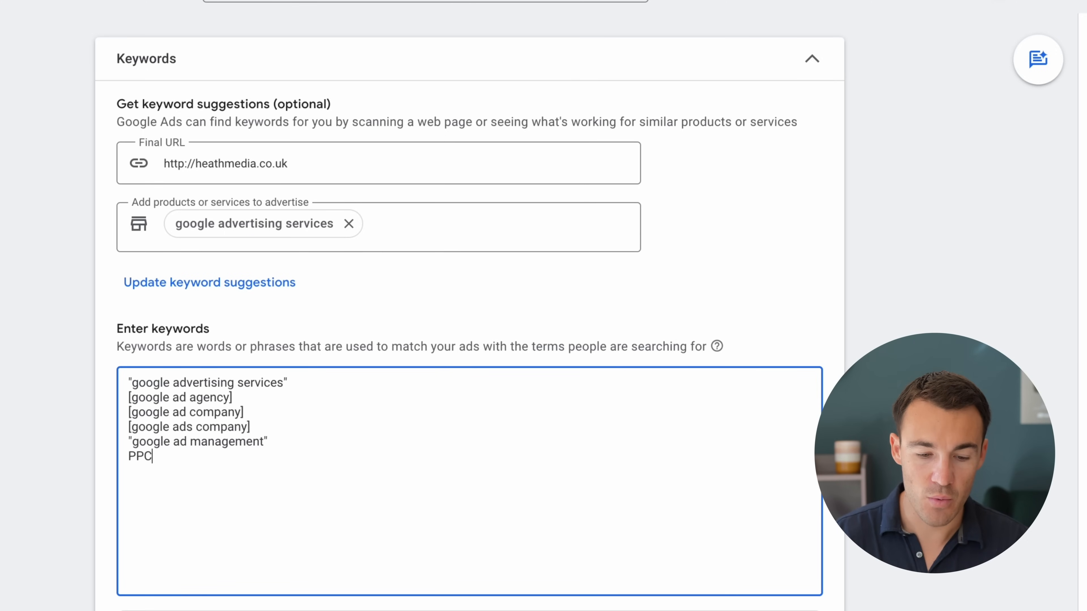
{"action": "type", "text": " services"}
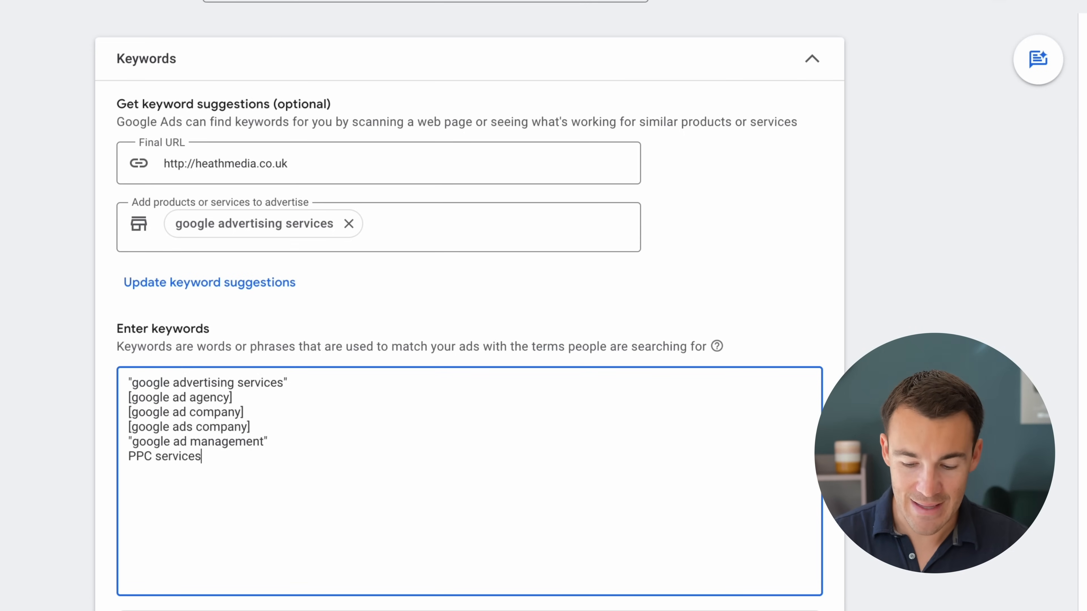
Make the keyword PPC services a phrase match by enclosing it in quotation marks
{"action": "type", "text": "\""}
{"action": "key", "text": "Left"}
{"action": "key", "text": "Left"}
{"action": "key", "text": "Left"}
{"action": "key", "text": "Left"}
{"action": "key", "text": "Left"}
{"action": "key", "text": "Left"}
{"action": "key", "text": "Left"}
{"action": "key", "text": "Left"}
{"action": "key", "text": "Left"}
{"action": "key", "text": "Left"}
{"action": "key", "text": "Left"}
{"action": "key", "text": "Left"}
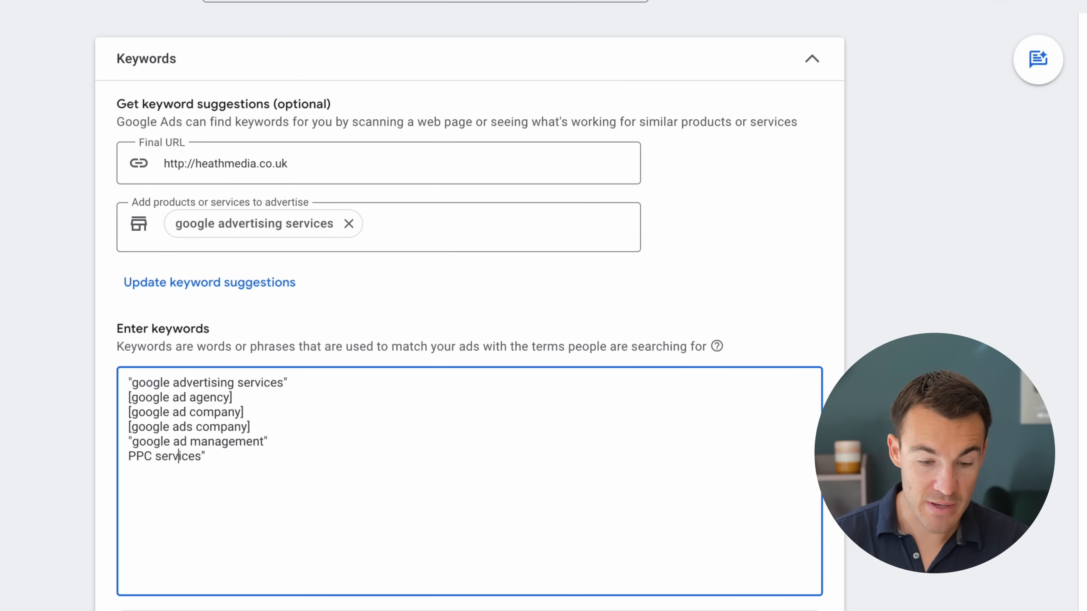
{"action": "type", "text": "\""}
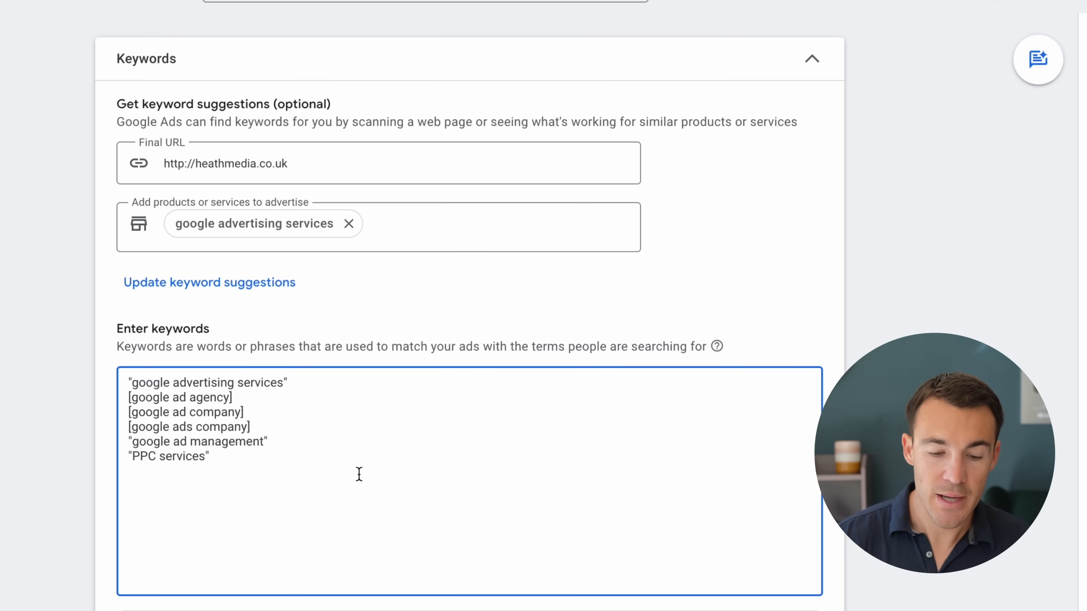
Set the ad's final URL to the Google Ads landing page, heathmedia.co.uk/google-ads/
{"action": "scroll", "coordinate": [358, 474], "scroll_direction": "down", "scroll_amount": 1}
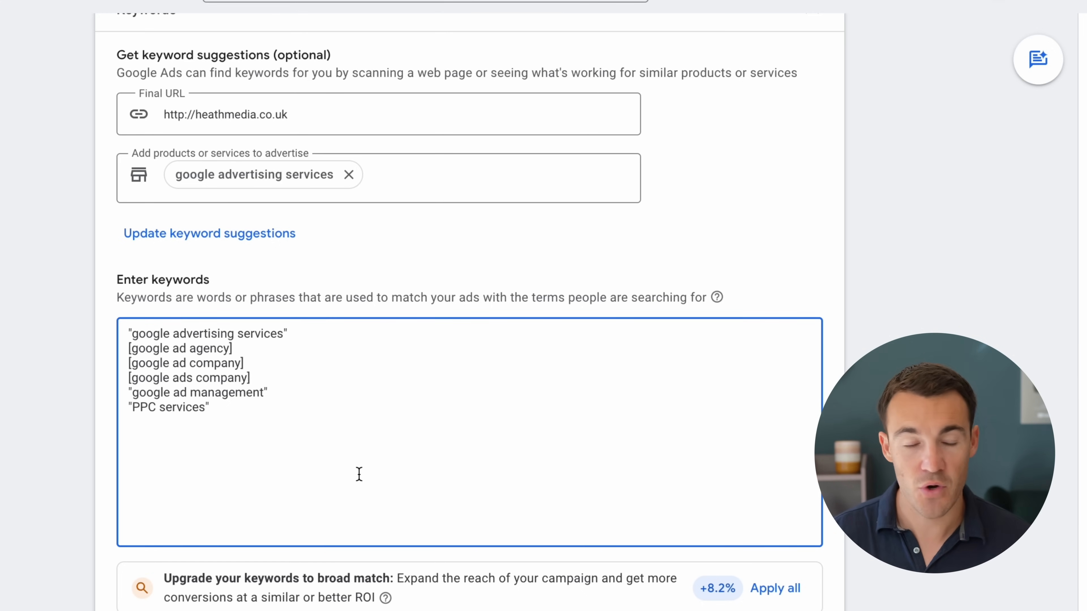
{"action": "scroll", "coordinate": [503, 459], "scroll_direction": "down", "scroll_amount": 1}
{"action": "scroll", "coordinate": [503, 457], "scroll_direction": "down", "scroll_amount": 4}
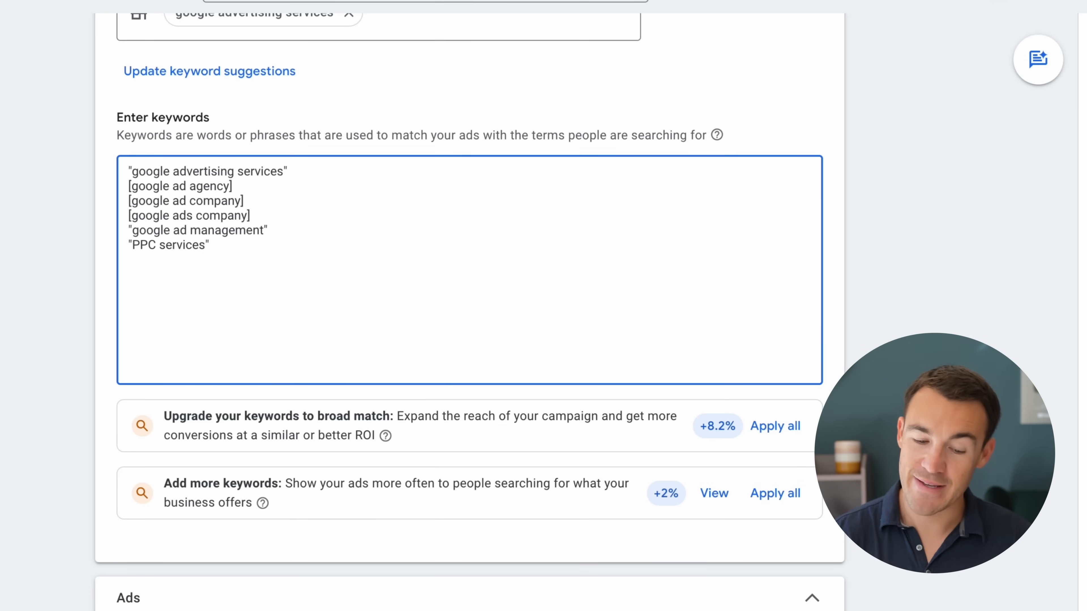
{"action": "scroll", "coordinate": [470, 306], "scroll_direction": "down", "scroll_amount": 15}
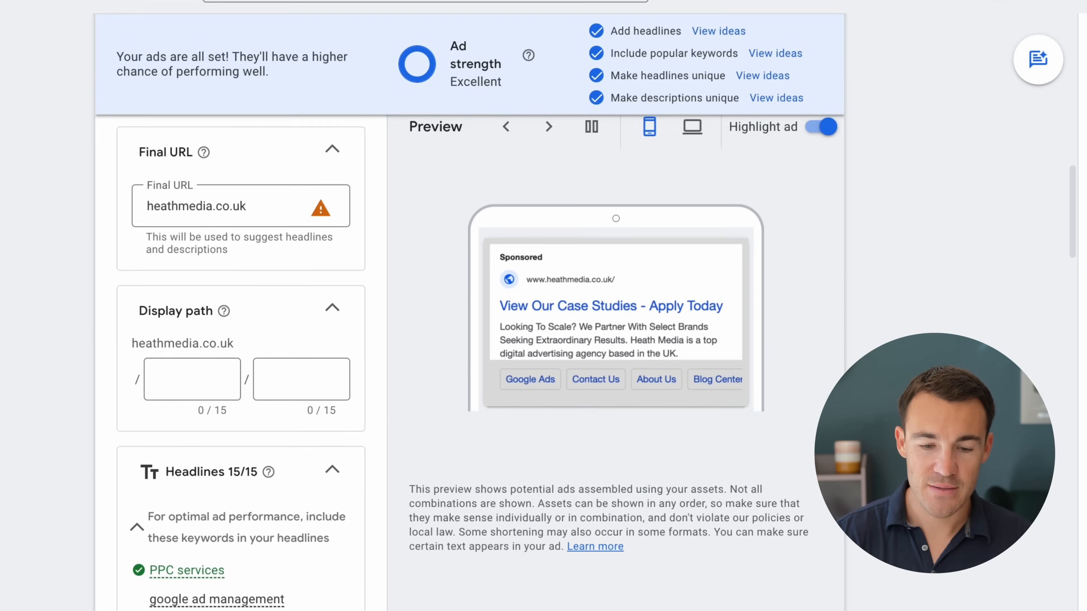
{"action": "scroll", "coordinate": [470, 306], "scroll_direction": "up", "scroll_amount": 1}
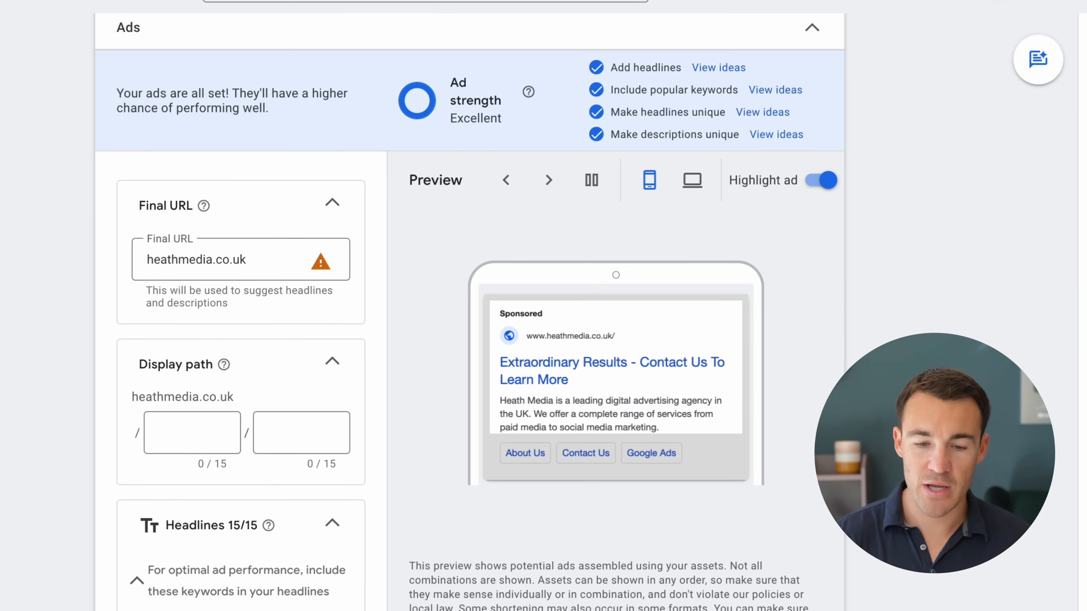
{"action": "scroll", "coordinate": [469, 306], "scroll_direction": "down", "scroll_amount": 3}
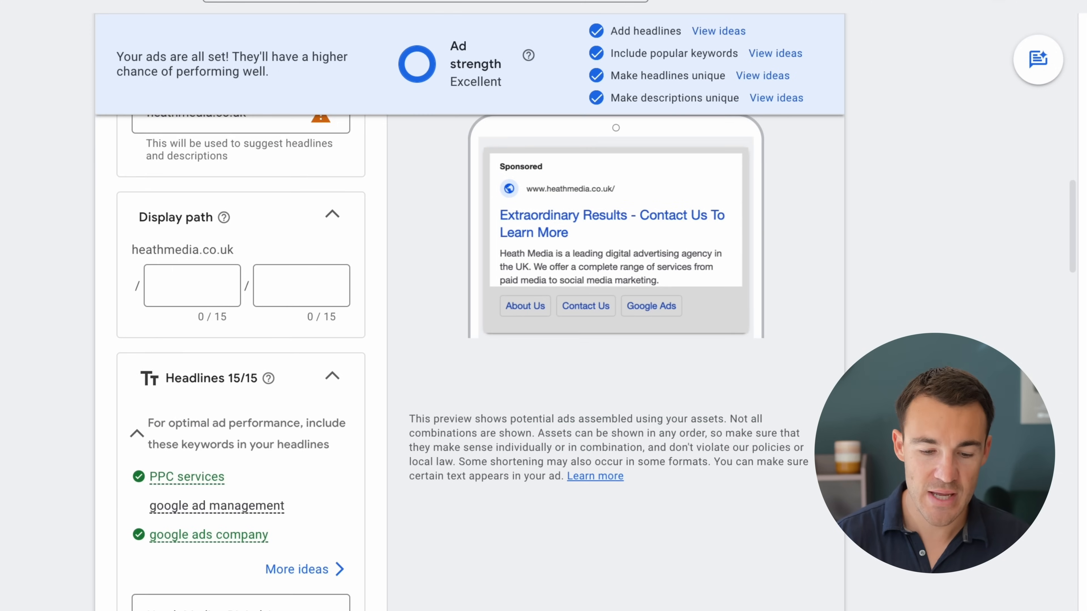
{"action": "scroll", "coordinate": [469, 306], "scroll_direction": "up", "scroll_amount": 4}
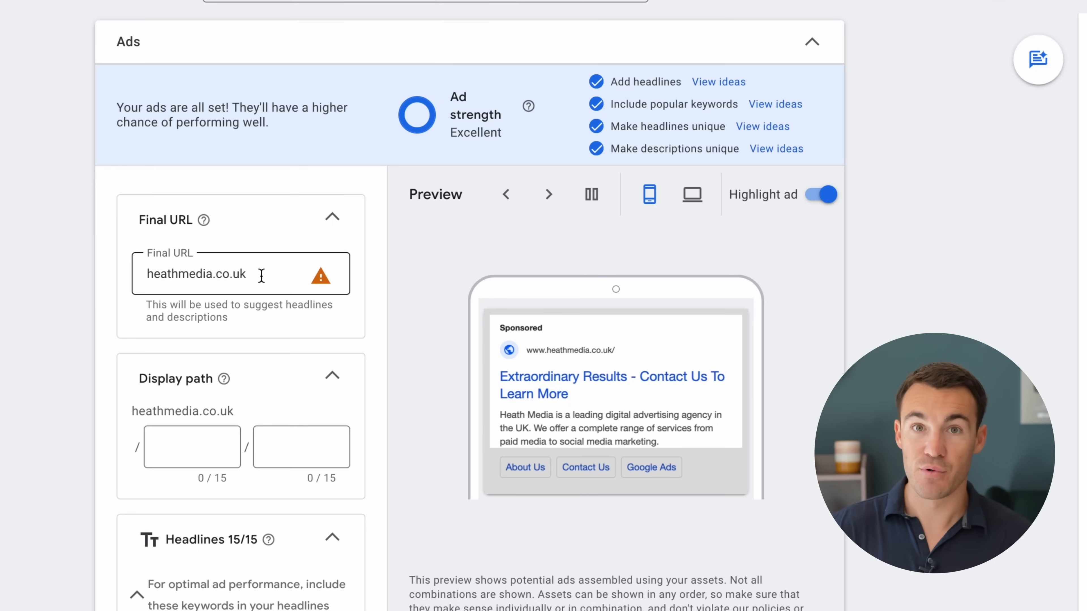
{"action": "left_click_drag", "start_coordinate": [261, 275], "coordinate": [145, 276]}
{"action": "type", "text": "heathmedia.co.uk/google-ads/"}
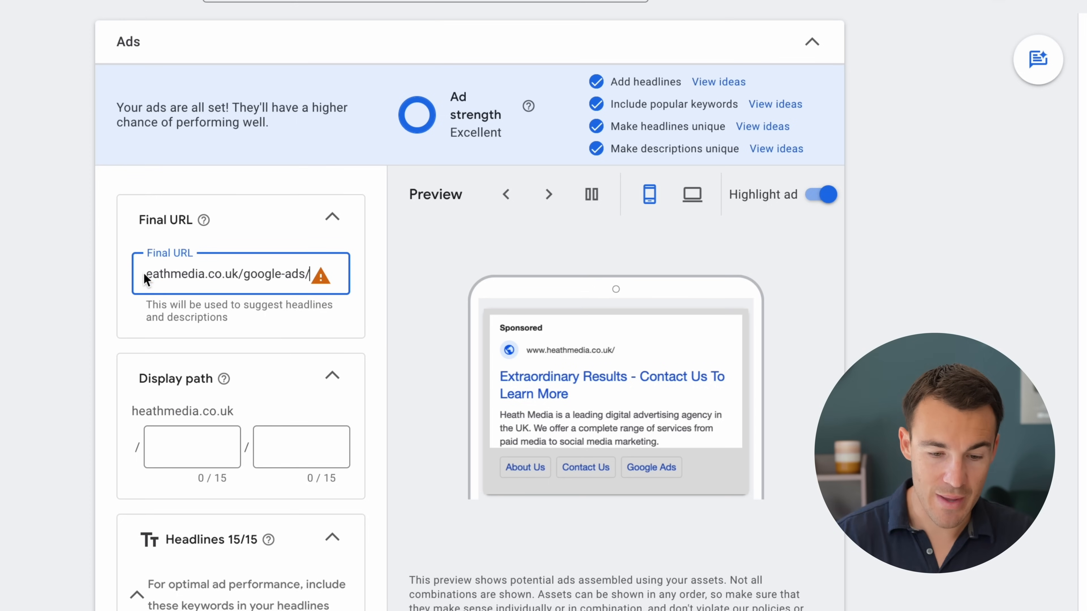
{"action": "left_click", "coordinate": [363, 316]}
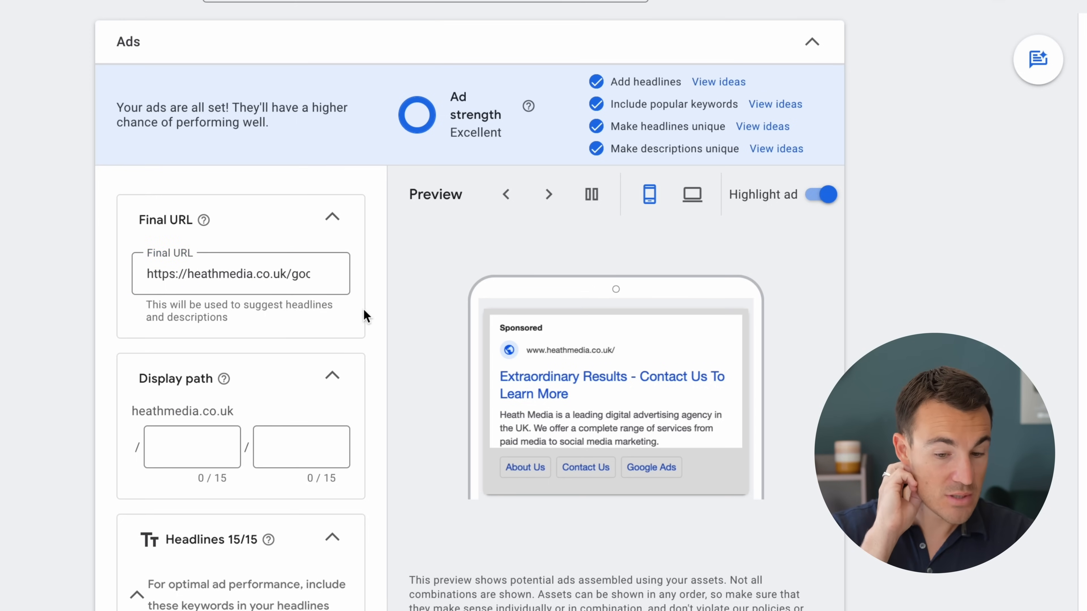
Show the ad preview as desktop and set the first part of the display path to google-ads
{"action": "scroll", "coordinate": [363, 308], "scroll_direction": "down", "scroll_amount": 2}
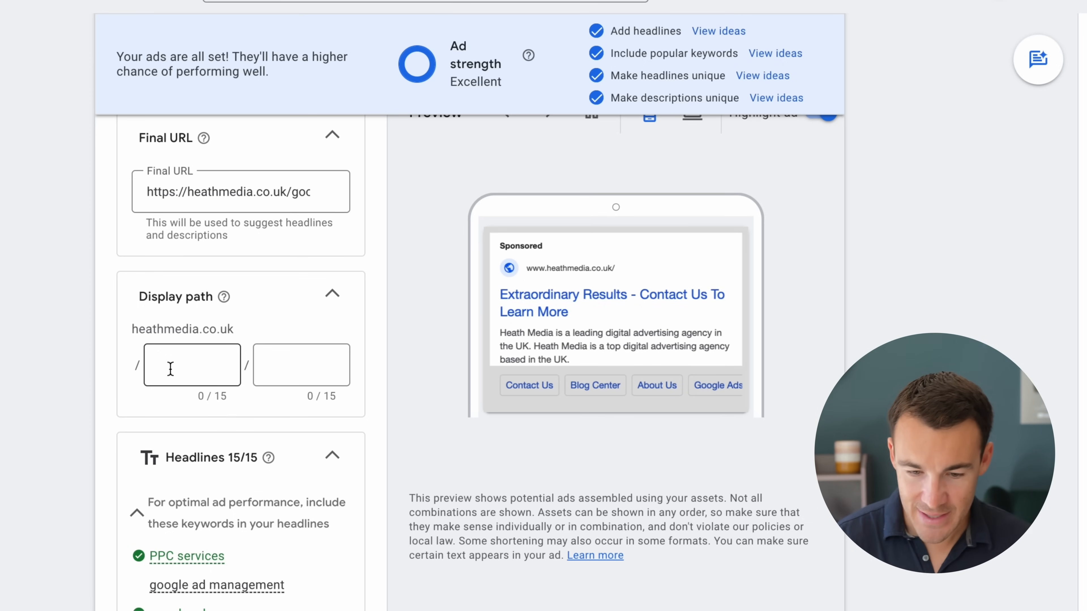
{"action": "scroll", "coordinate": [821, 300], "scroll_direction": "up", "scroll_amount": 1}
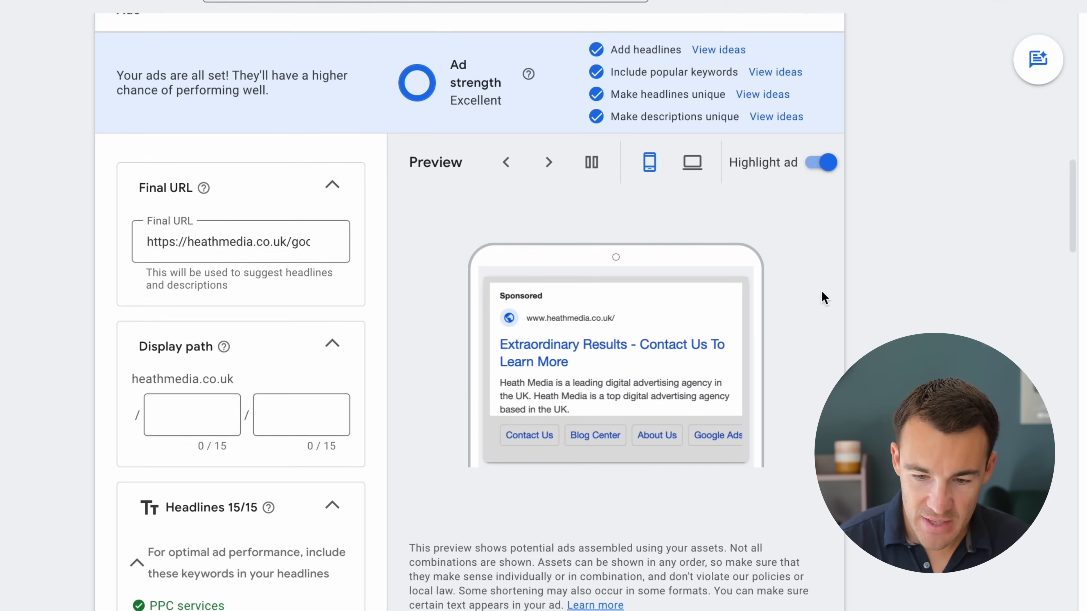
{"action": "scroll", "coordinate": [824, 297], "scroll_direction": "down", "scroll_amount": 1}
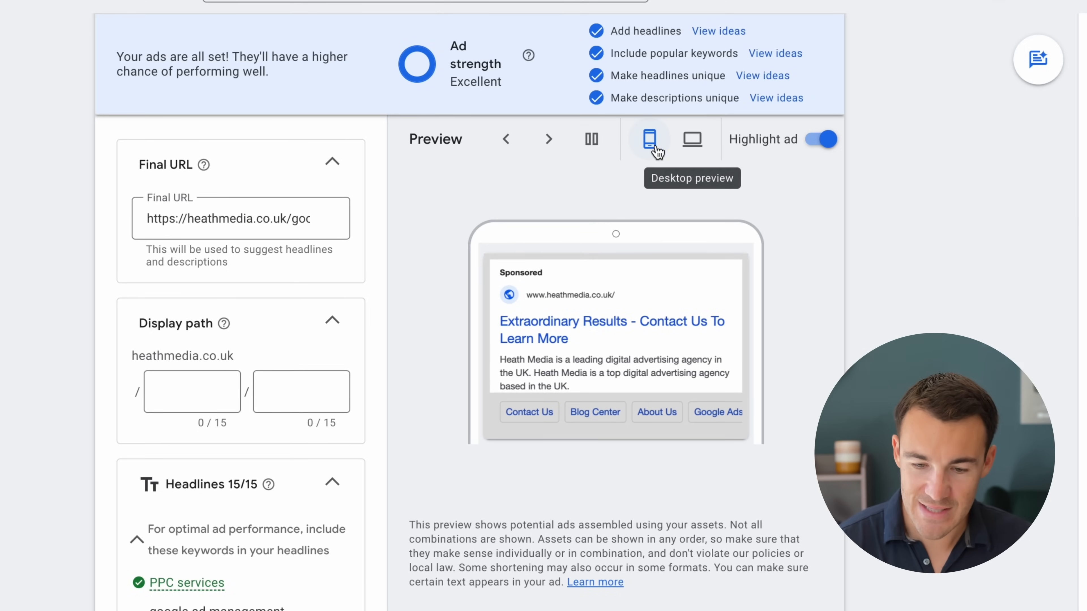
{"action": "left_click", "coordinate": [691, 145]}
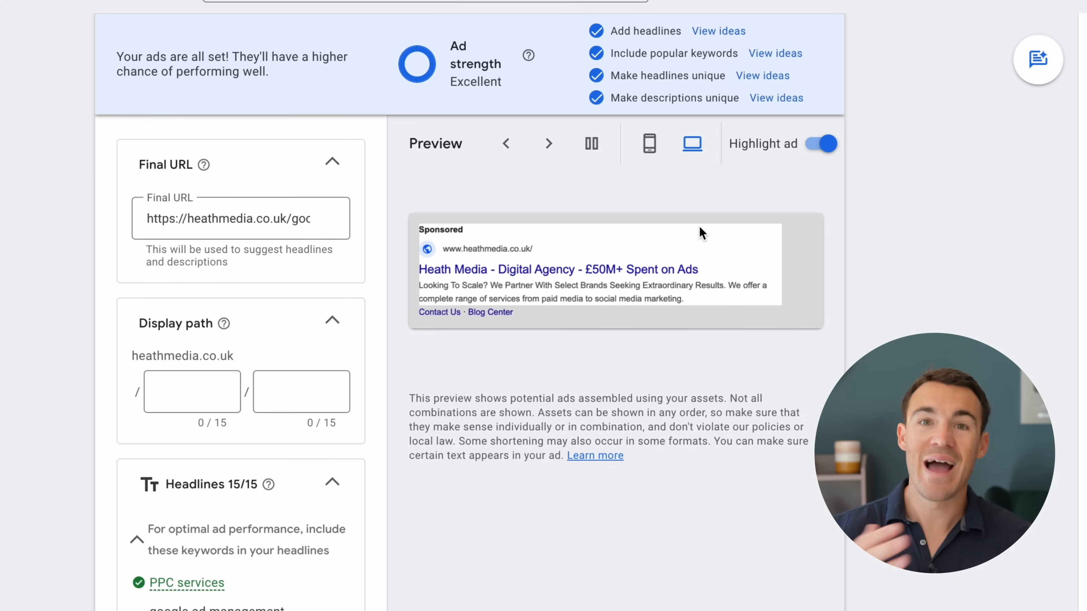
{"action": "left_click", "coordinate": [196, 390]}
{"action": "type", "text": "goog"}
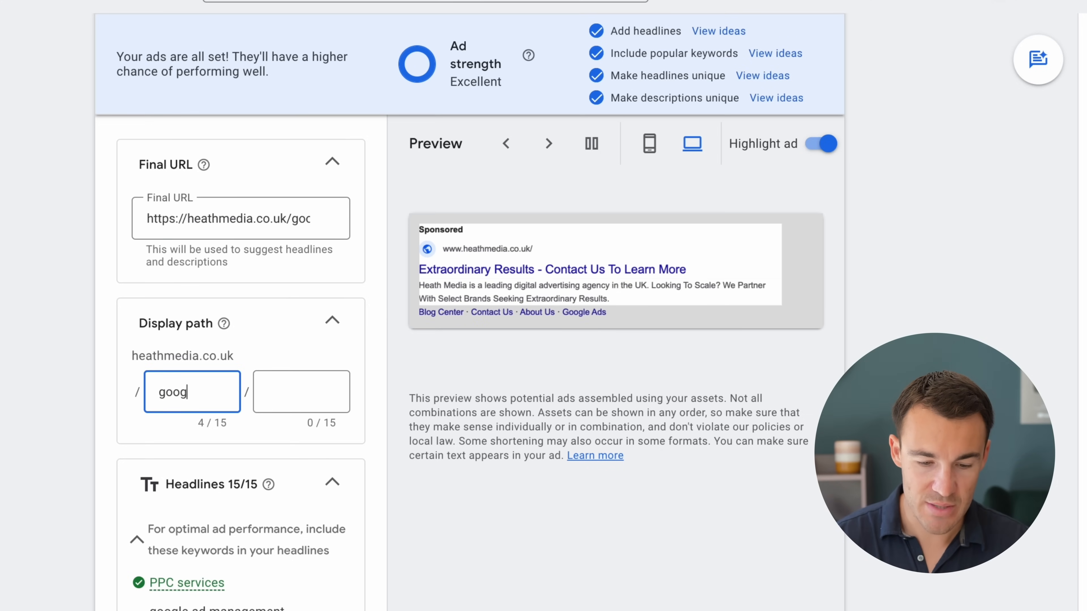
{"action": "type", "text": "le-ads"}
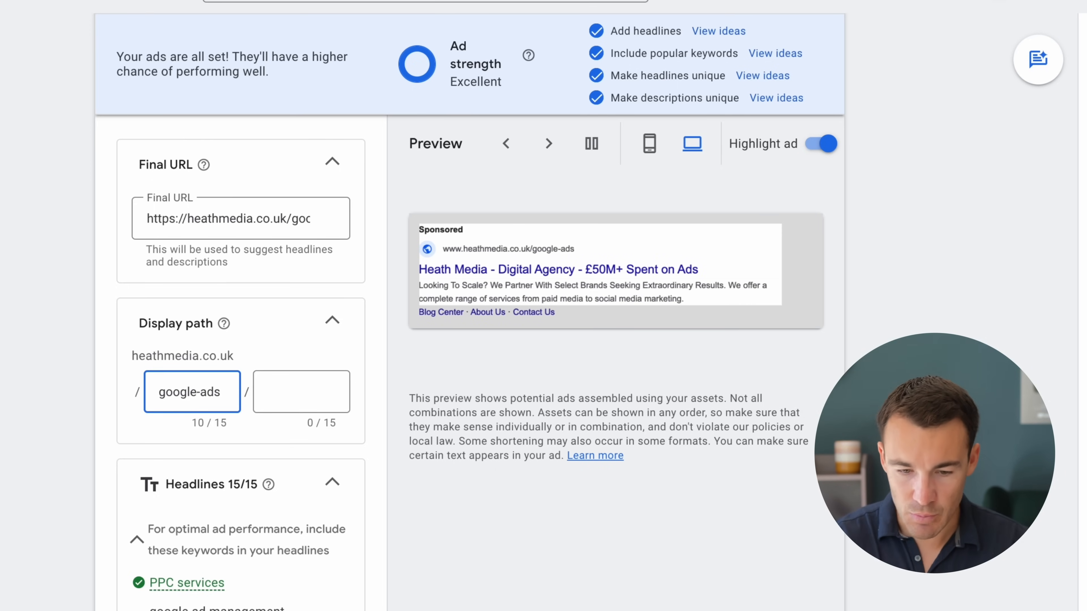
Check the ad with its display path in the mobile preview, and return to the desktop preview
{"action": "left_click", "coordinate": [650, 145]}
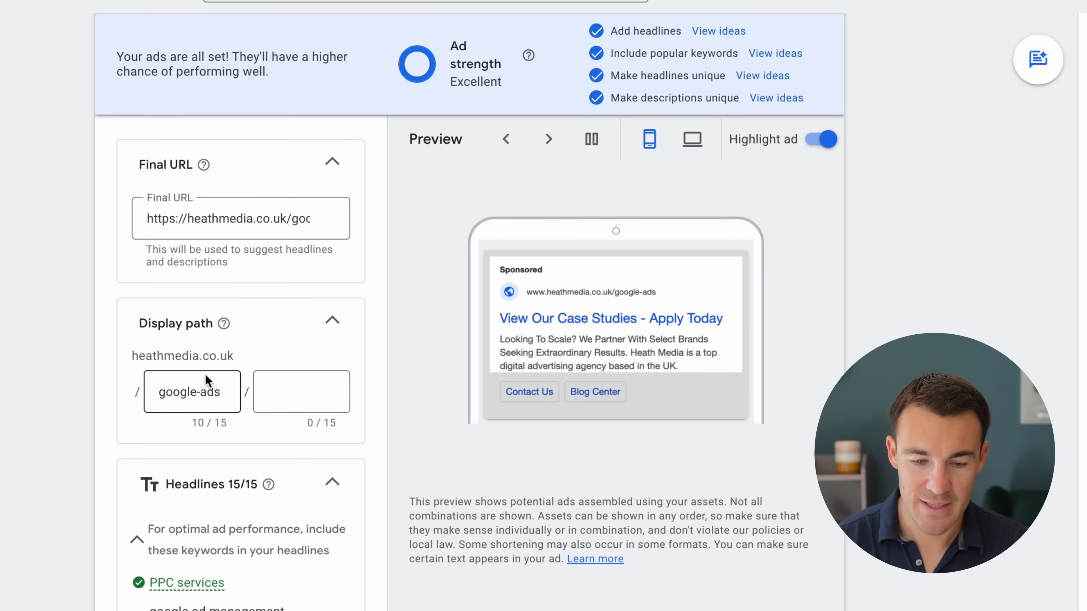
{"action": "scroll", "coordinate": [176, 449], "scroll_direction": "down", "scroll_amount": 2}
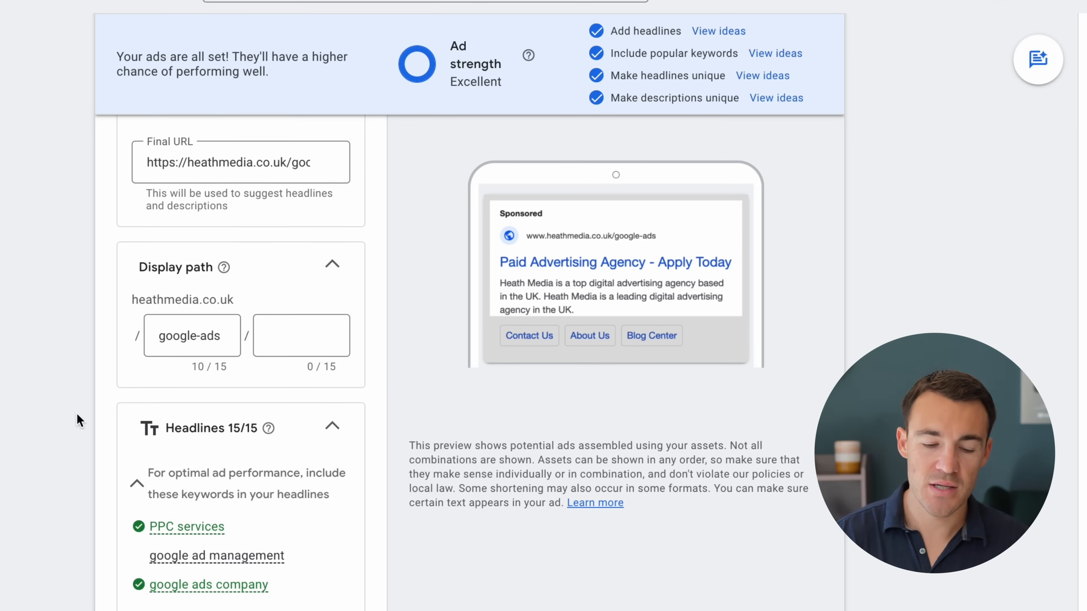
{"action": "scroll", "coordinate": [77, 413], "scroll_direction": "down", "scroll_amount": 1}
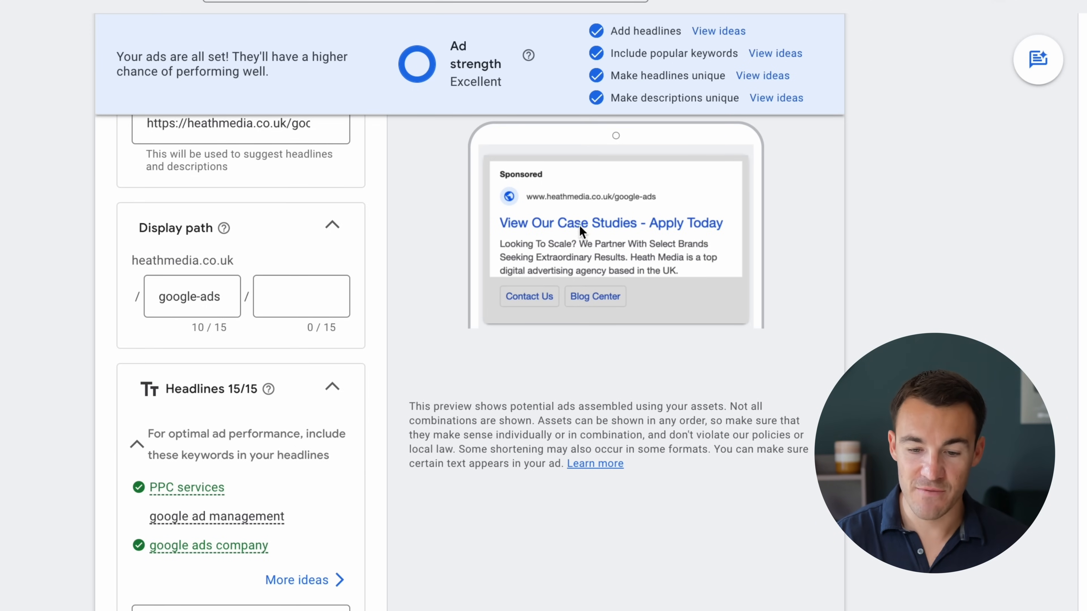
{"action": "scroll", "coordinate": [786, 240], "scroll_direction": "up", "scroll_amount": 3}
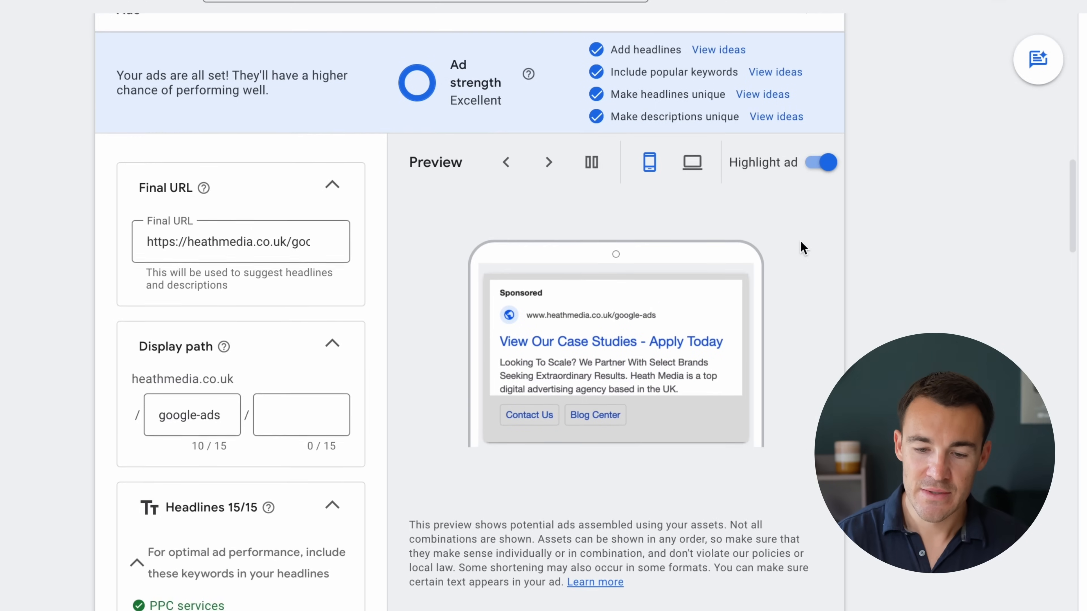
{"action": "left_click", "coordinate": [694, 174]}
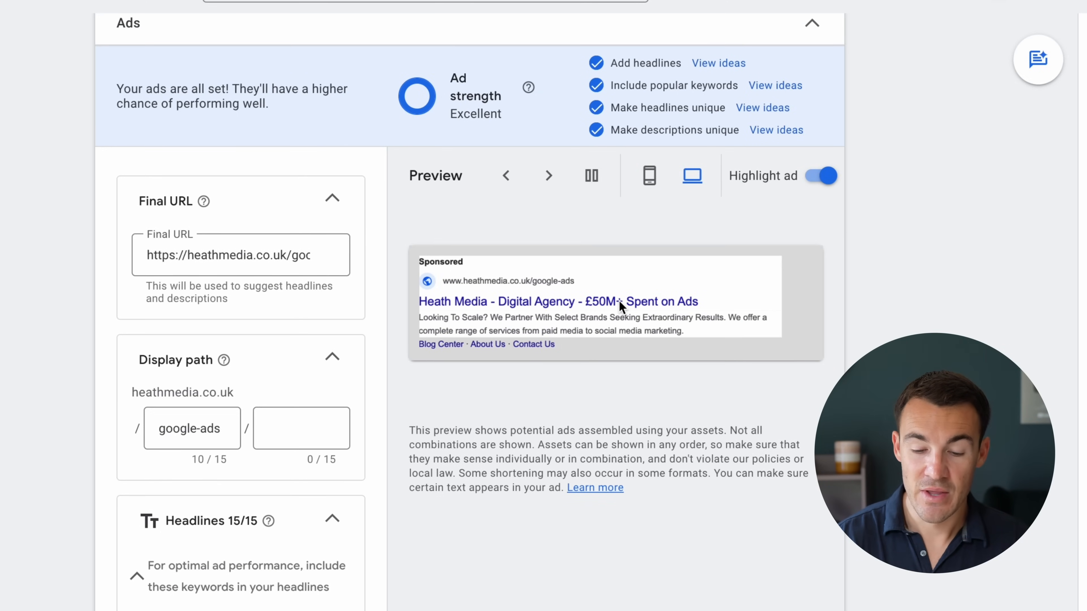
Review the pin positions for the headline Google Ads Agency and choose to show it in any unpinned position
{"action": "scroll", "coordinate": [51, 431], "scroll_direction": "down", "scroll_amount": 5}
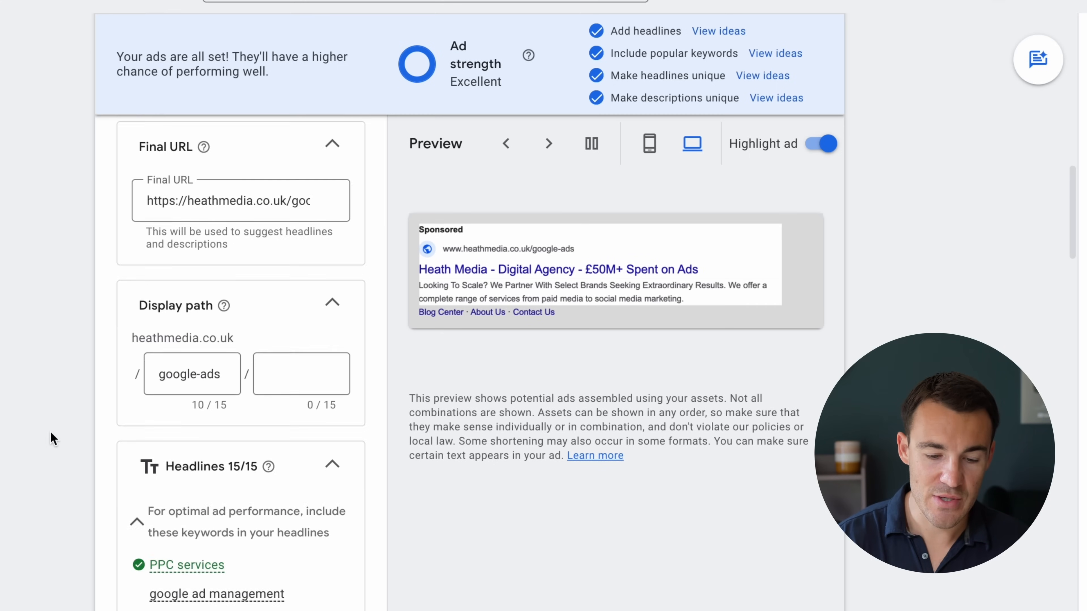
{"action": "scroll", "coordinate": [51, 430], "scroll_direction": "down", "scroll_amount": 3}
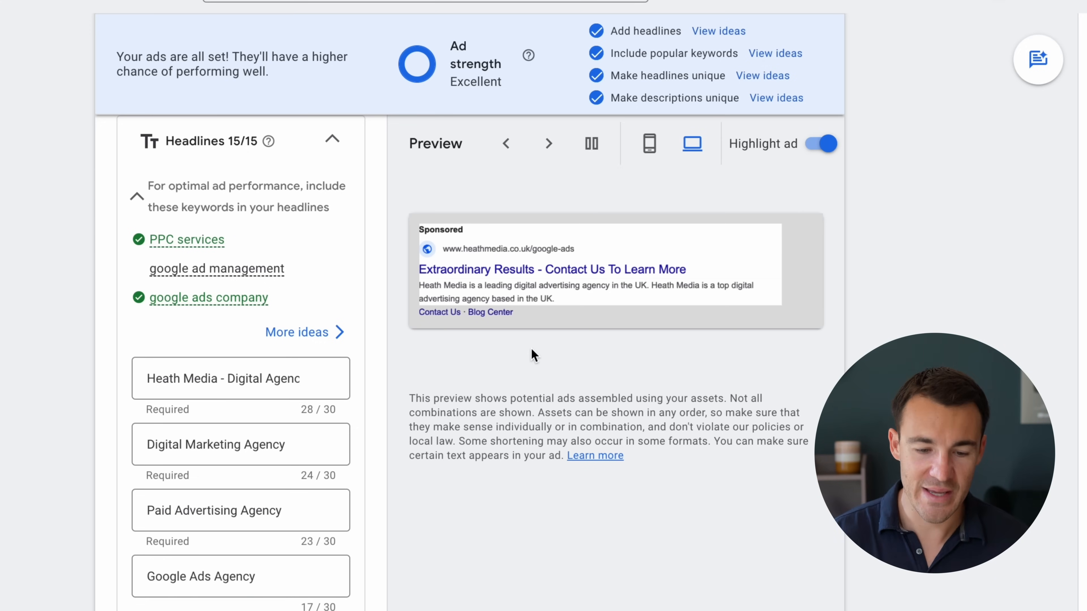
{"action": "scroll", "coordinate": [501, 393], "scroll_direction": "down", "scroll_amount": 2}
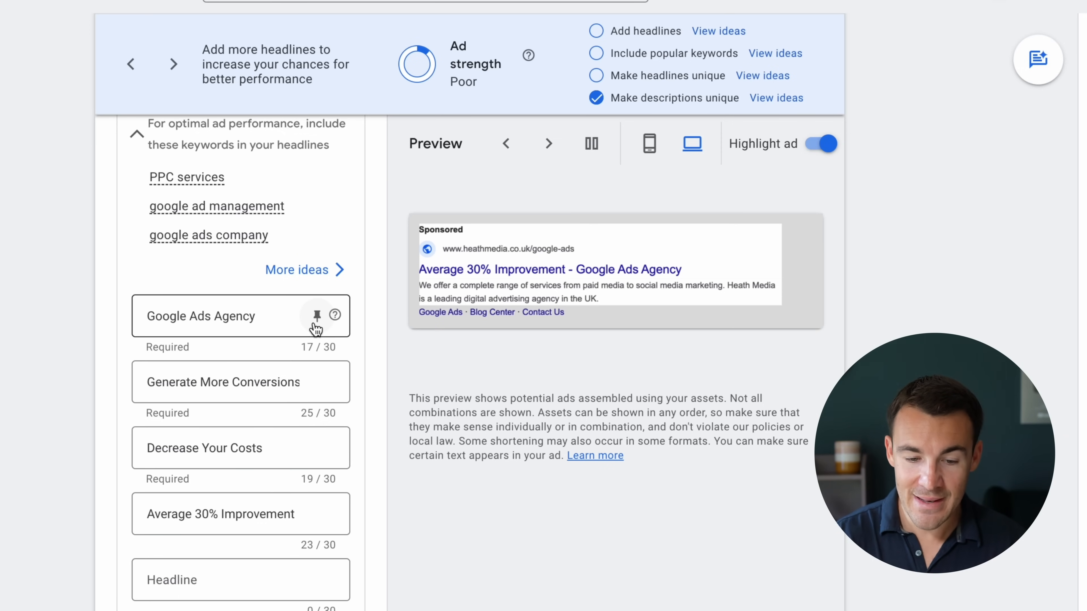
{"action": "left_click", "coordinate": [317, 318]}
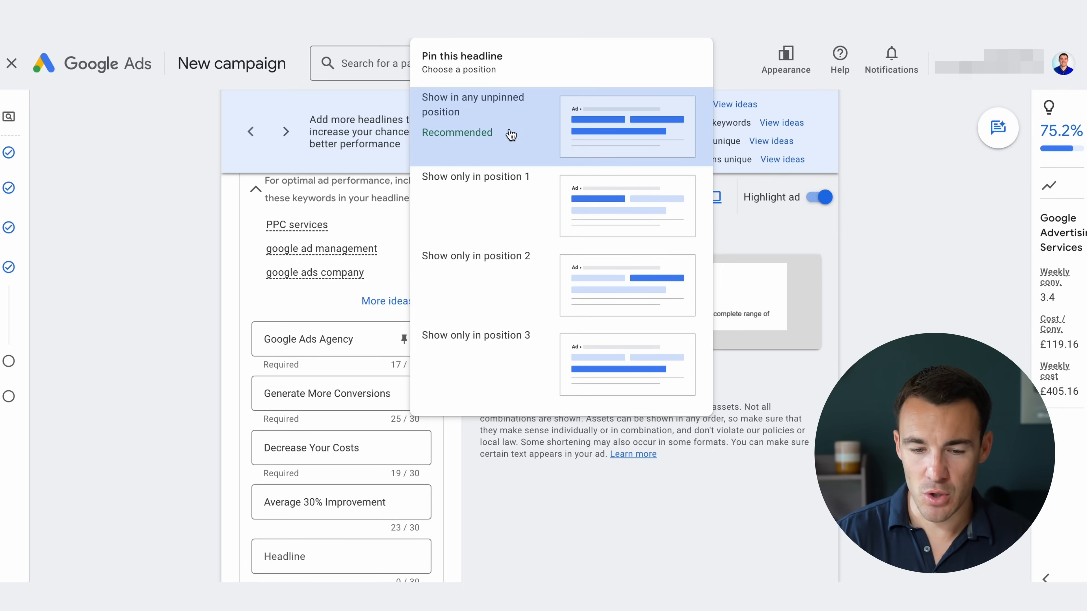
{"action": "left_click", "coordinate": [510, 134]}
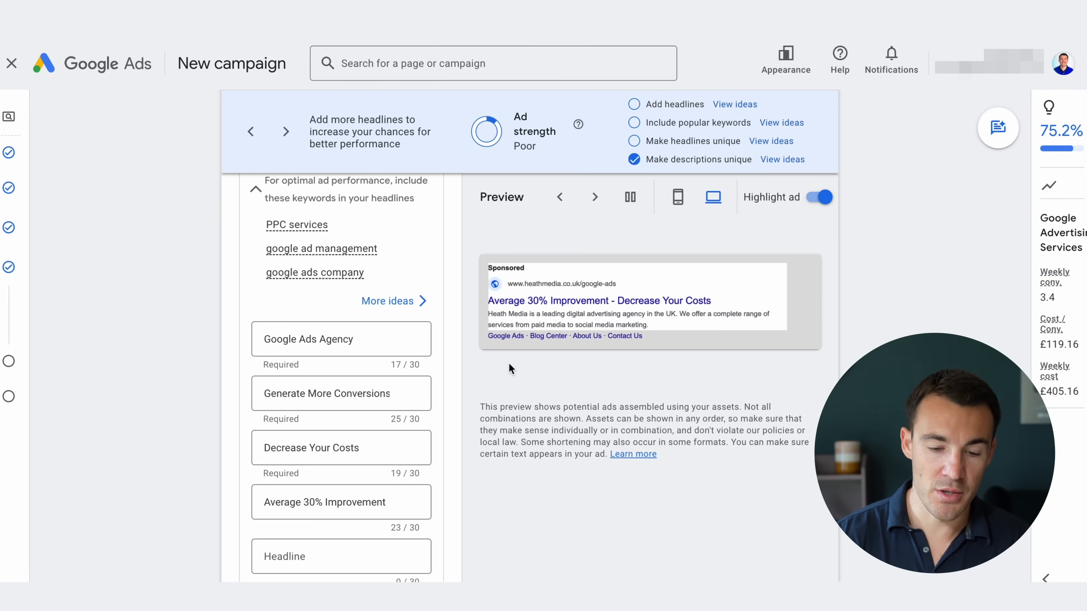
{"action": "left_click", "coordinate": [403, 339]}
{"action": "left_click", "coordinate": [523, 142]}
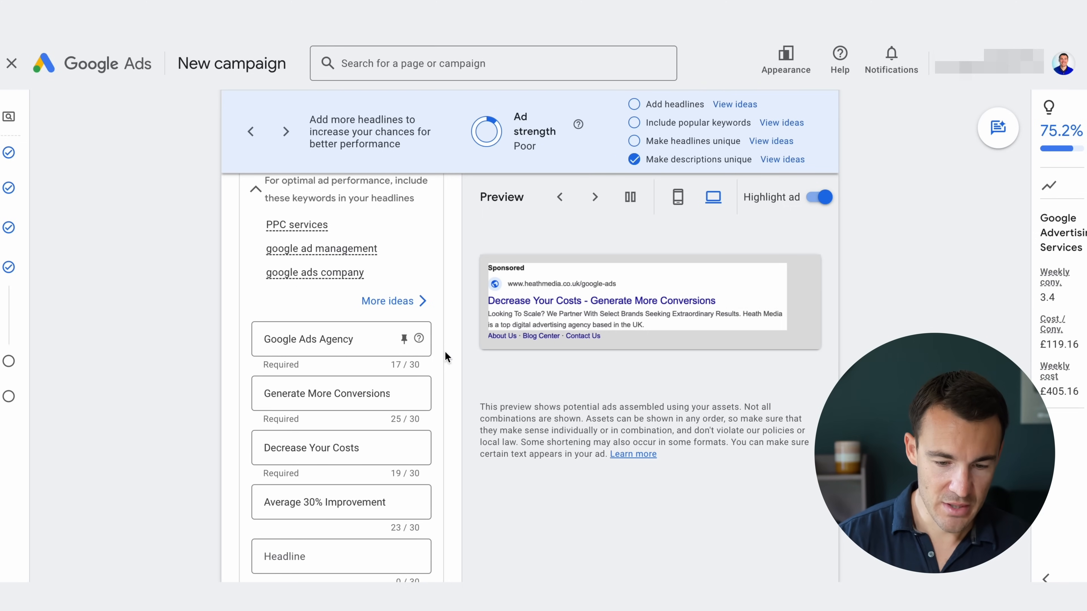
Pin the headline Google Ads Agency so that it shows only in position 1
{"action": "left_click", "coordinate": [404, 341]}
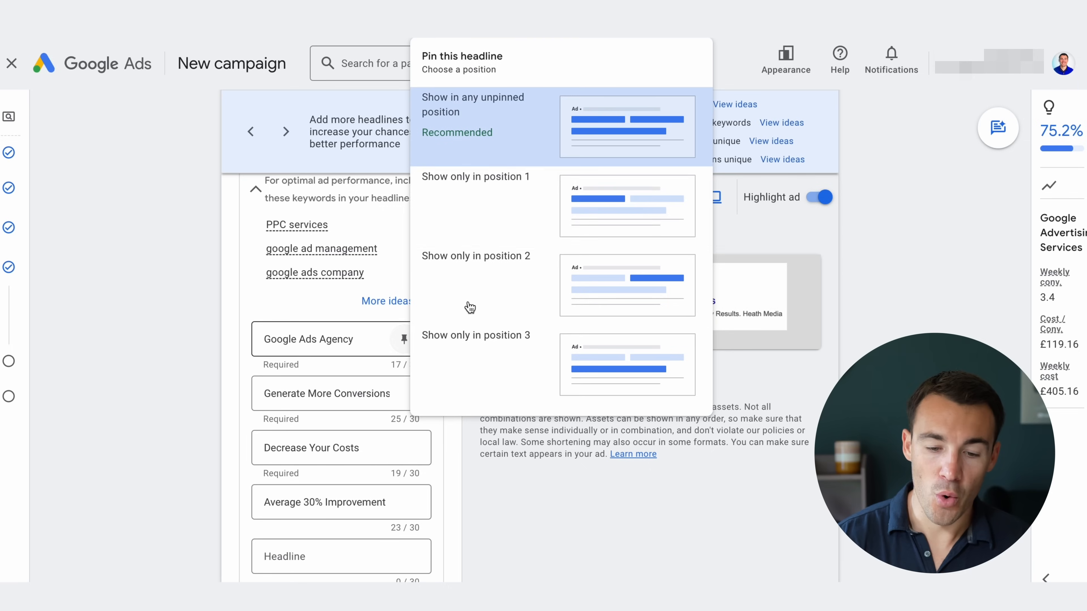
{"action": "left_click", "coordinate": [599, 218]}
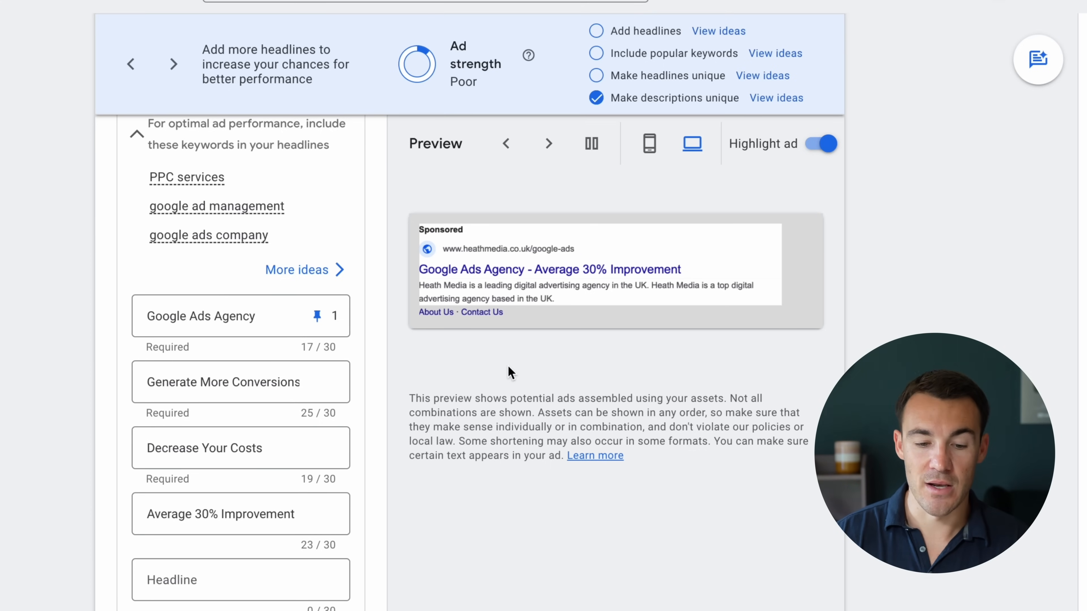
{"action": "scroll", "coordinate": [513, 521], "scroll_direction": "down", "scroll_amount": 2}
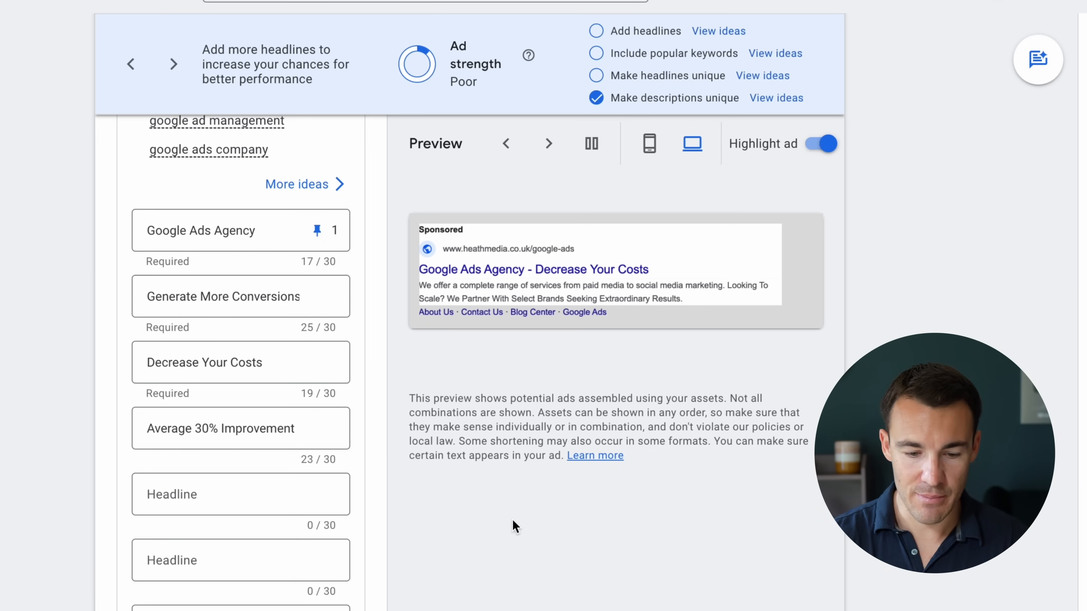
Look over the ad's existing descriptions and check the ad with its pinned headline in the mobile preview
{"action": "scroll", "coordinate": [515, 527], "scroll_direction": "down", "scroll_amount": 20}
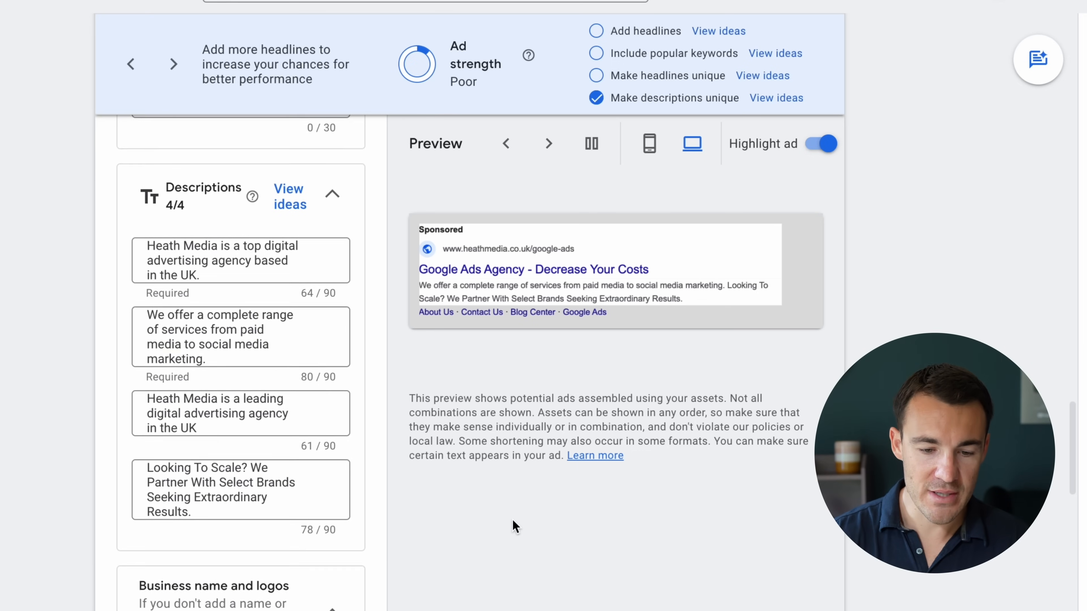
{"action": "scroll", "coordinate": [515, 526], "scroll_direction": "down", "scroll_amount": 1}
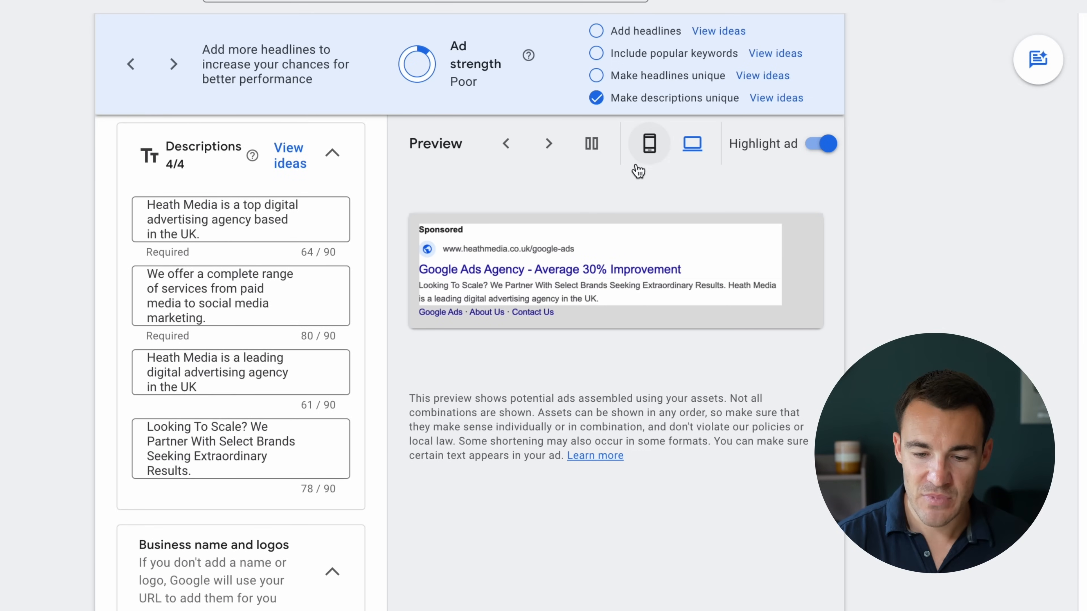
{"action": "left_click", "coordinate": [652, 145]}
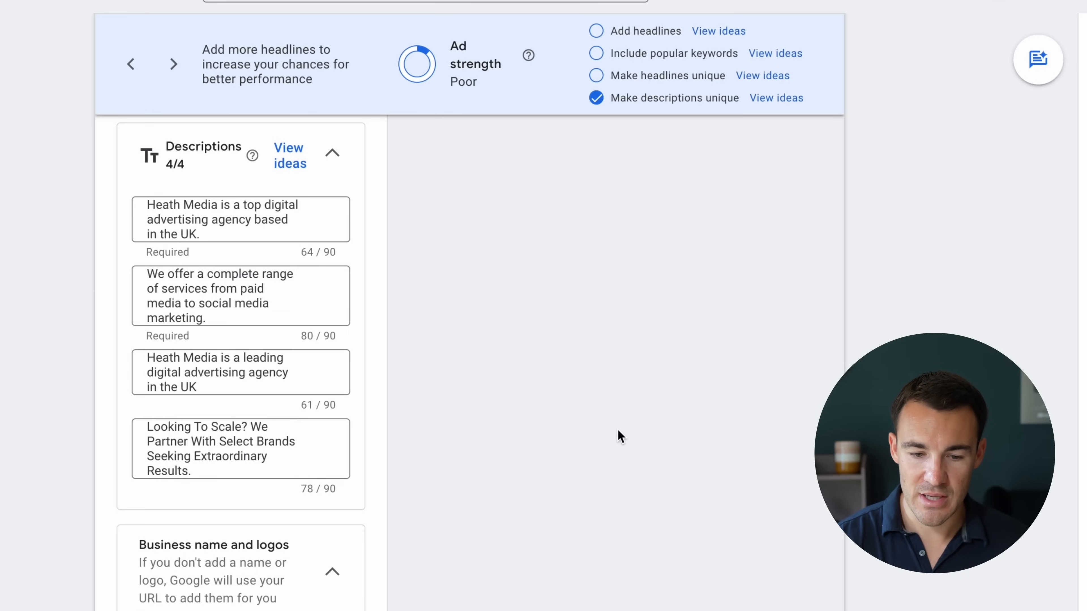
{"action": "scroll", "coordinate": [618, 430], "scroll_direction": "up", "scroll_amount": 15}
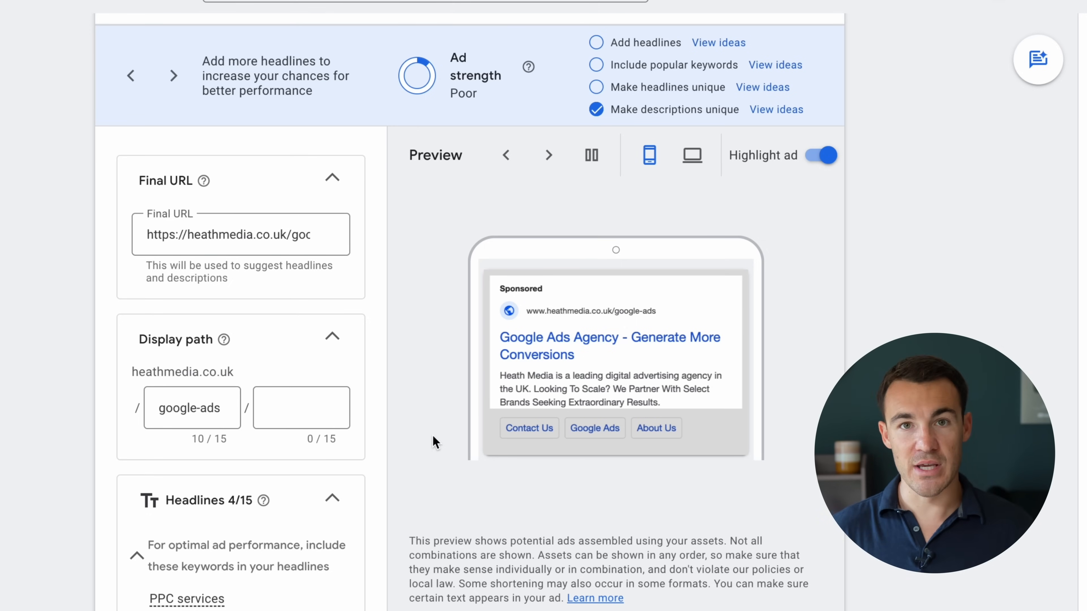
{"action": "scroll", "coordinate": [435, 441], "scroll_direction": "down", "scroll_amount": 15}
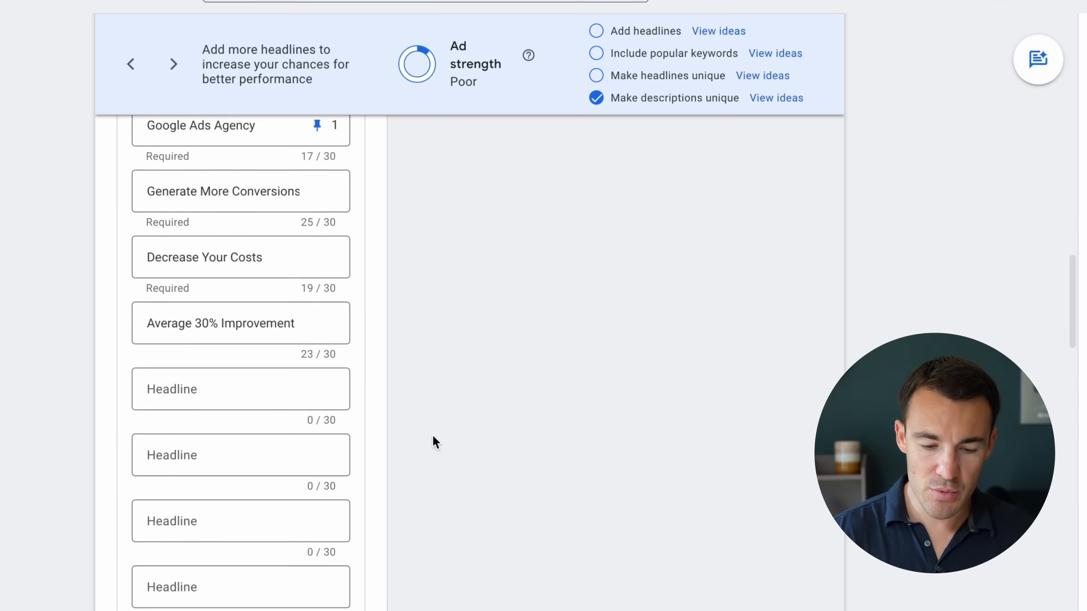
Clear the suggested text from the ad's first and second descriptions
{"action": "scroll", "coordinate": [435, 441], "scroll_direction": "down", "scroll_amount": 7}
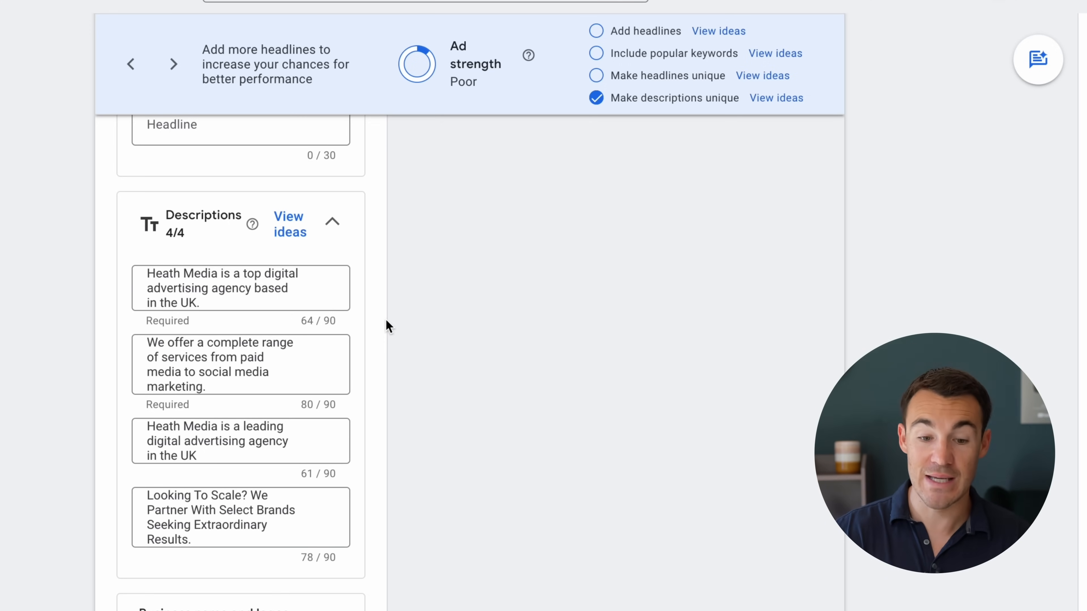
{"action": "left_click", "coordinate": [241, 304]}
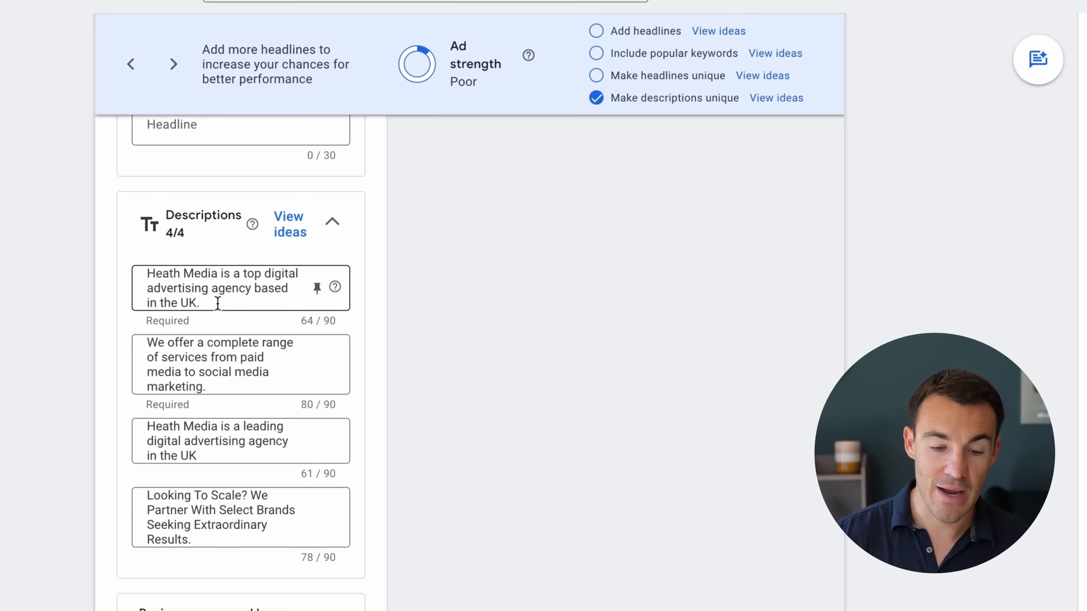
{"action": "left_click_drag", "start_coordinate": [201, 305], "coordinate": [151, 275]}
{"action": "key", "text": "BackSpace"}
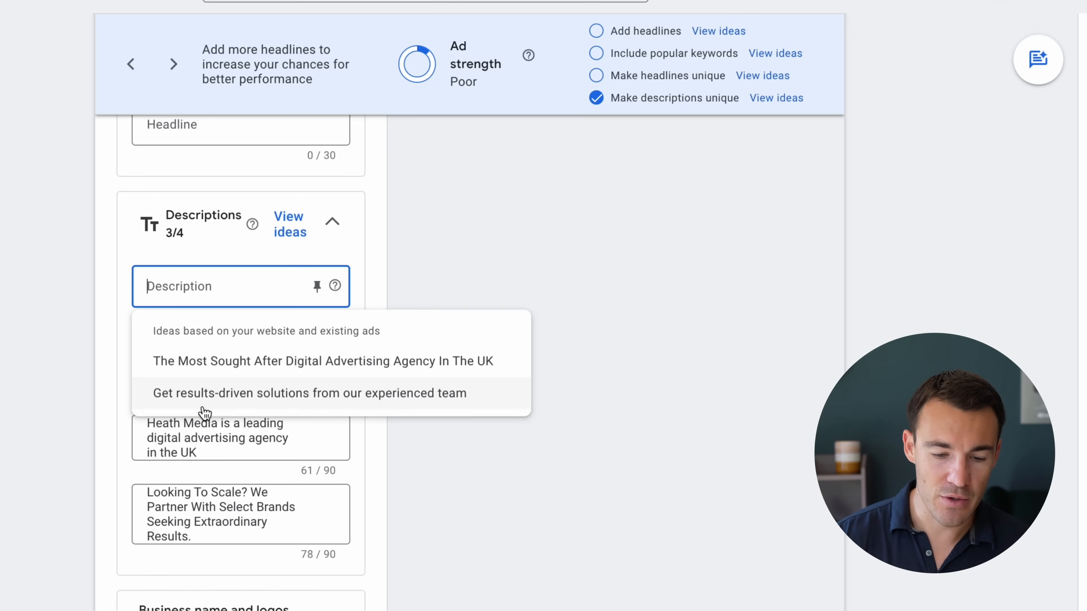
{"action": "left_click", "coordinate": [245, 354]}
{"action": "left_click_drag", "start_coordinate": [210, 384], "coordinate": [148, 340]}
{"action": "key", "text": "BackSpace"}
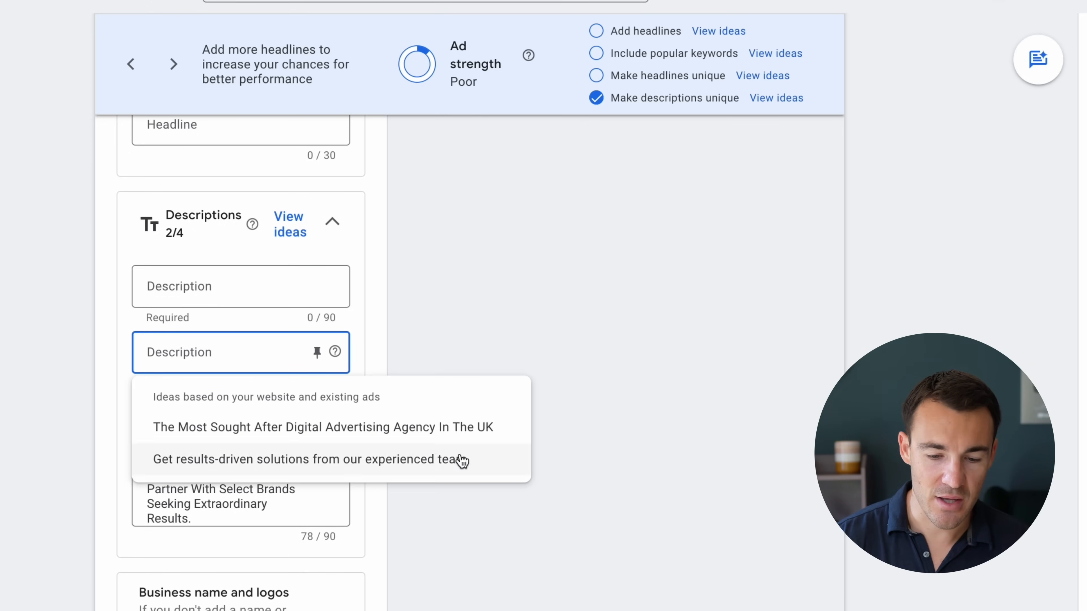
{"action": "left_click", "coordinate": [498, 512]}
Clear the suggested text from the third and fourth descriptions, leaving all description fields empty
{"action": "left_click", "coordinate": [219, 435]}
{"action": "left_click_drag", "start_coordinate": [219, 434], "coordinate": [134, 415]}
{"action": "key", "text": "BackSpace"}
{"action": "left_click", "coordinate": [485, 587]}
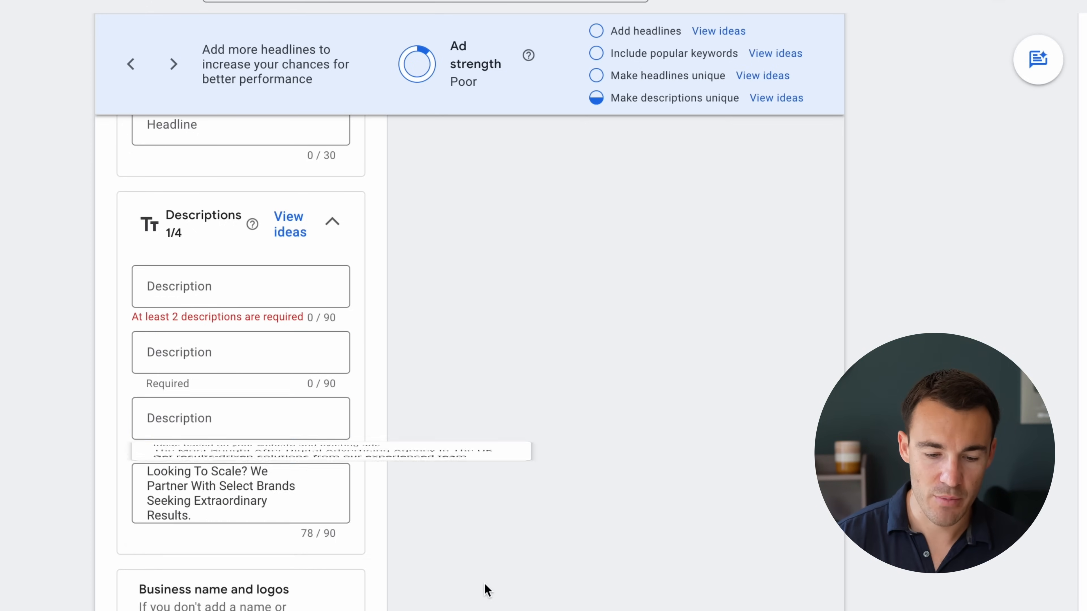
{"action": "left_click_drag", "start_coordinate": [199, 517], "coordinate": [145, 471]}
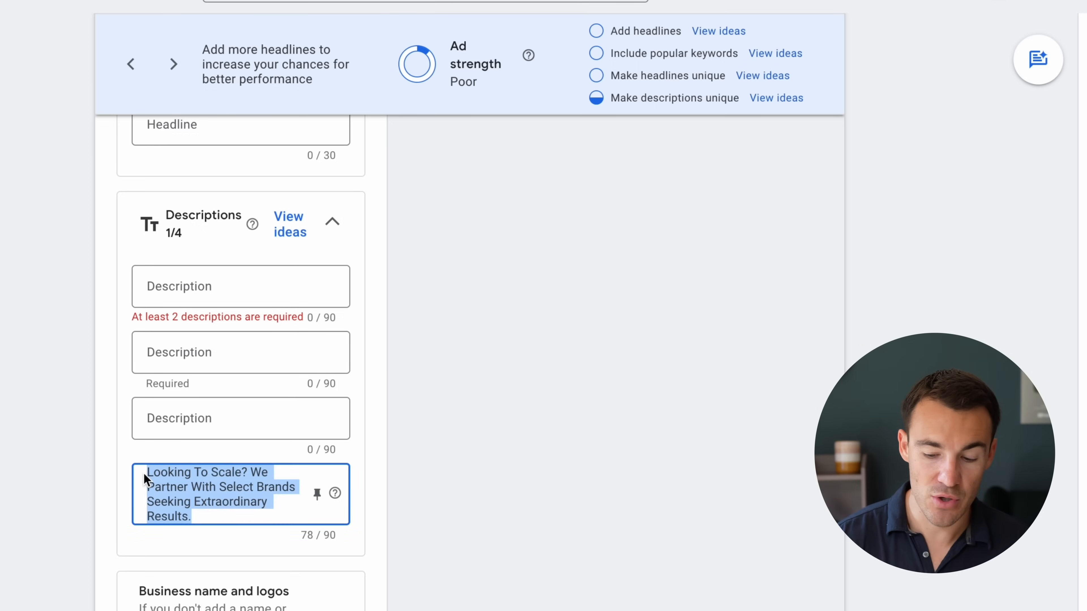
{"action": "key", "text": "BackSpace"}
{"action": "left_click", "coordinate": [676, 474]}
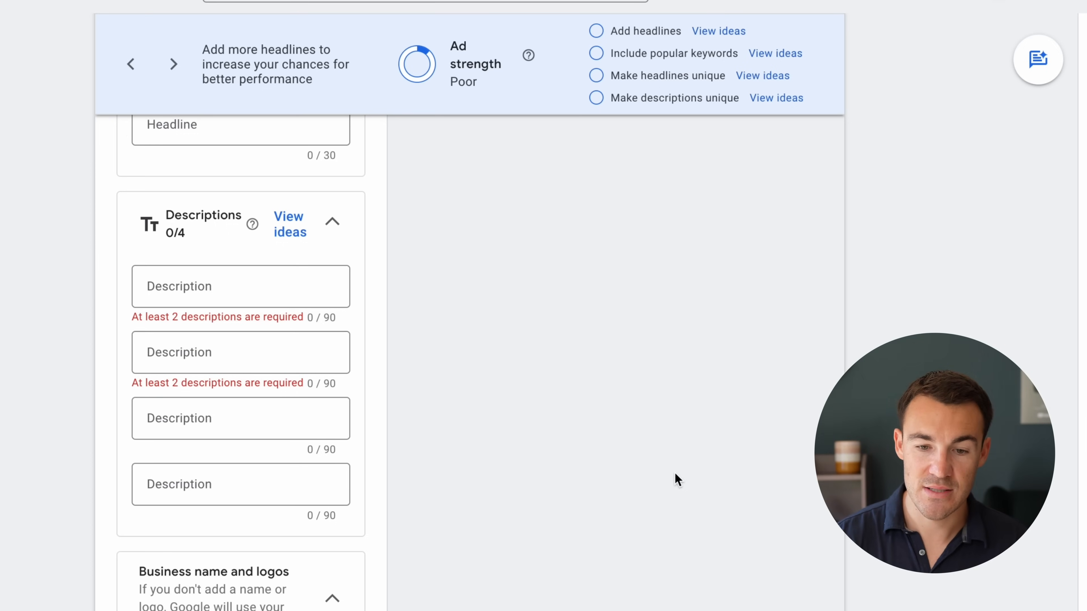
Write two descriptions: "Schedule a call to find out how we can help you today." and "Take a look at our fantastic track record - case studies."
{"action": "left_click", "coordinate": [191, 287]}
{"action": "type", "text": "Schedule a call to find out how we can help you today"}
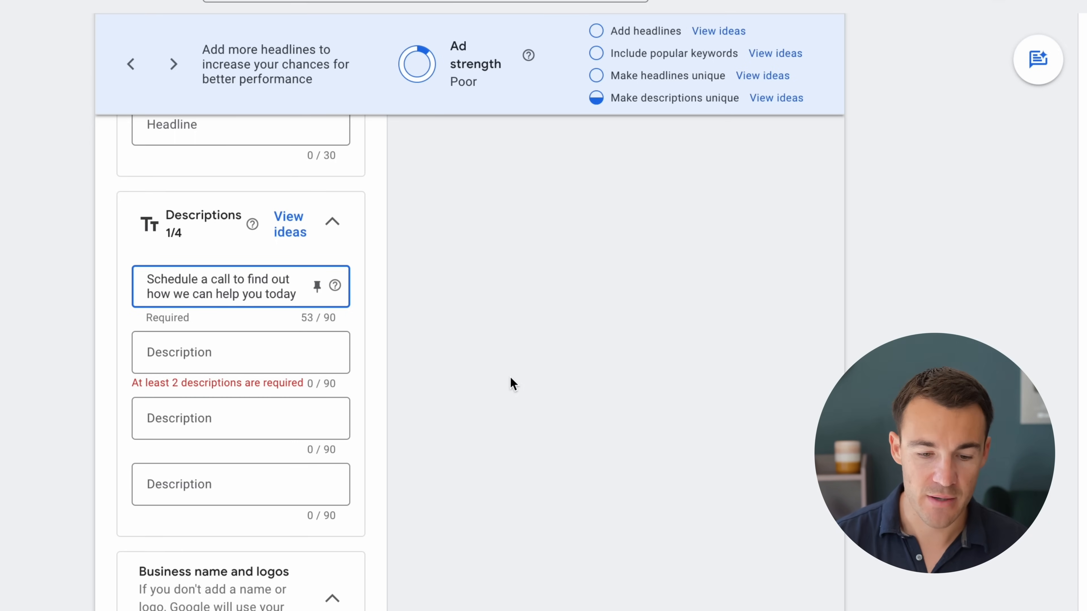
{"action": "left_click", "coordinate": [177, 350]}
{"action": "type", "text": "Take a look at our fantastic track record - case studies."}
{"action": "left_click", "coordinate": [444, 416]}
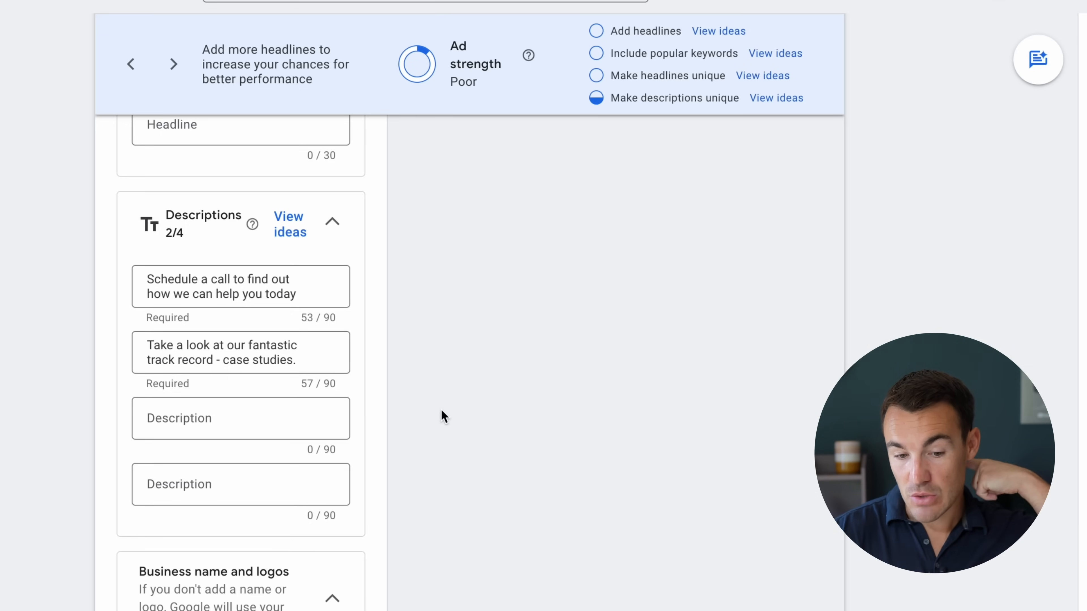
{"action": "left_click", "coordinate": [294, 296]}
{"action": "type", "text": "."}
{"action": "left_click", "coordinate": [626, 403]}
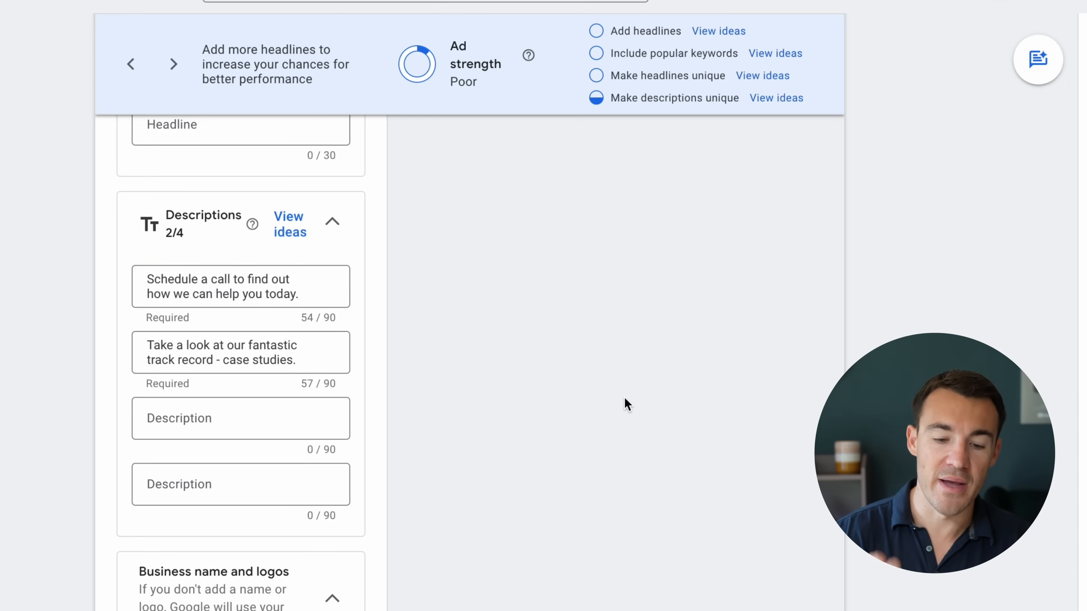
Look through the business name, logo and sitelink sections and pause the rotating ad preview
{"action": "scroll", "coordinate": [626, 404], "scroll_direction": "down", "scroll_amount": 4}
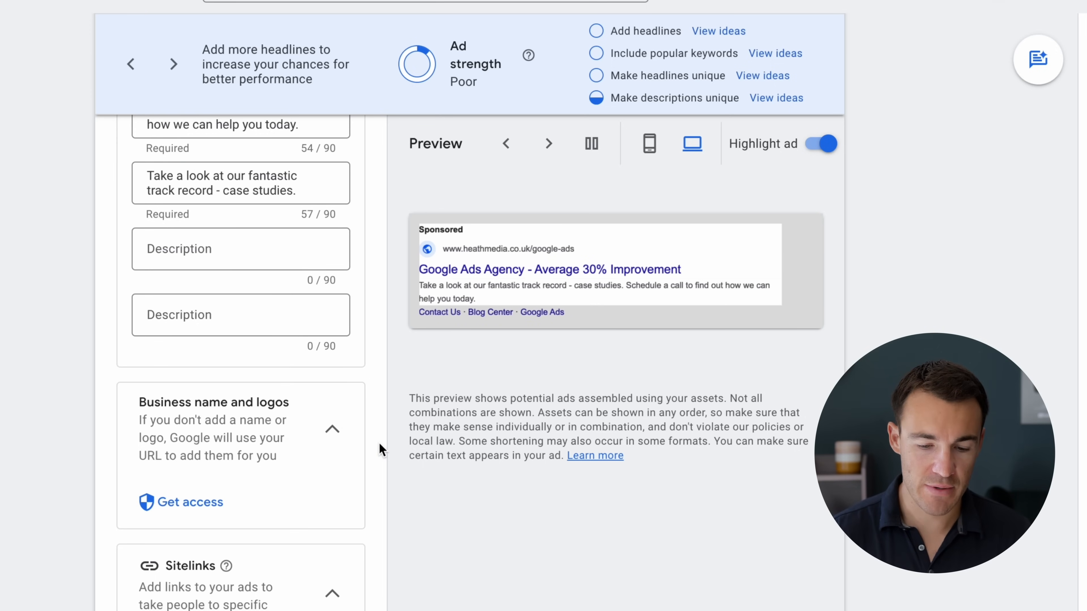
{"action": "scroll", "coordinate": [380, 445], "scroll_direction": "down", "scroll_amount": 2}
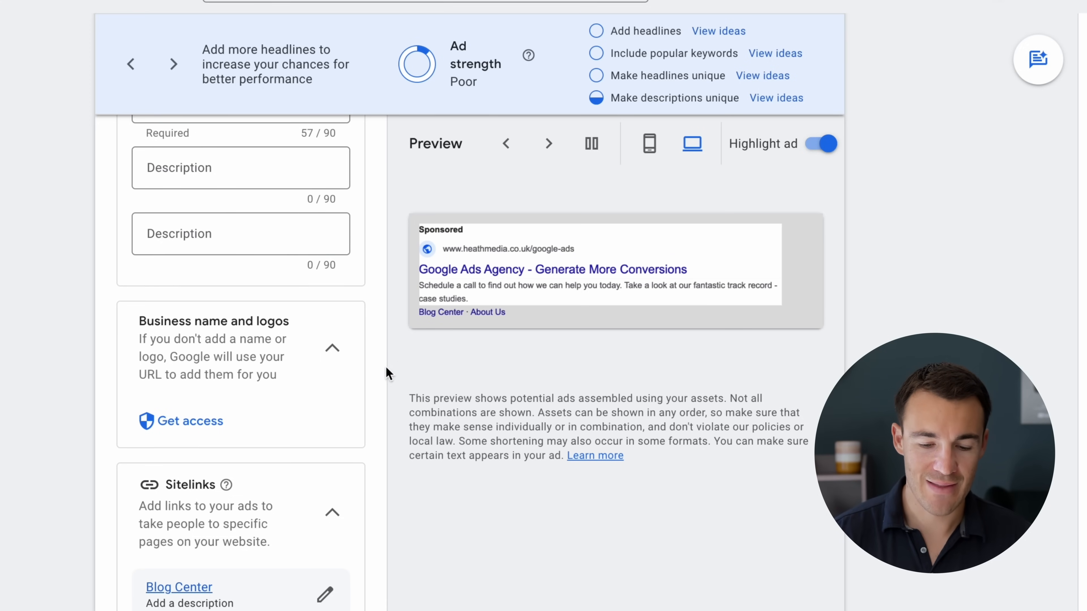
{"action": "scroll", "coordinate": [380, 370], "scroll_direction": "down", "scroll_amount": 6}
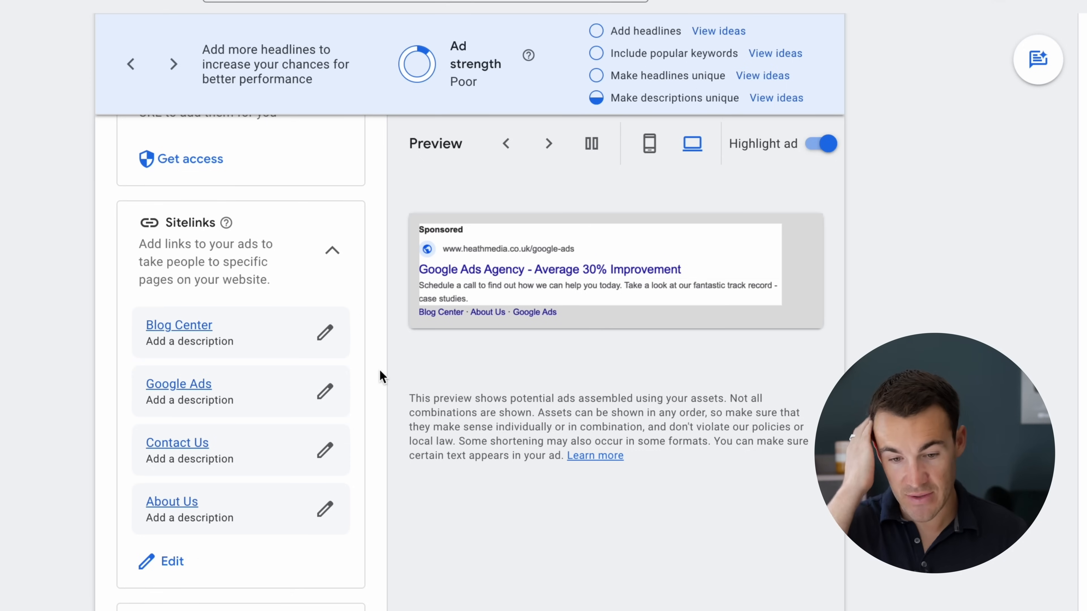
{"action": "left_click", "coordinate": [591, 150]}
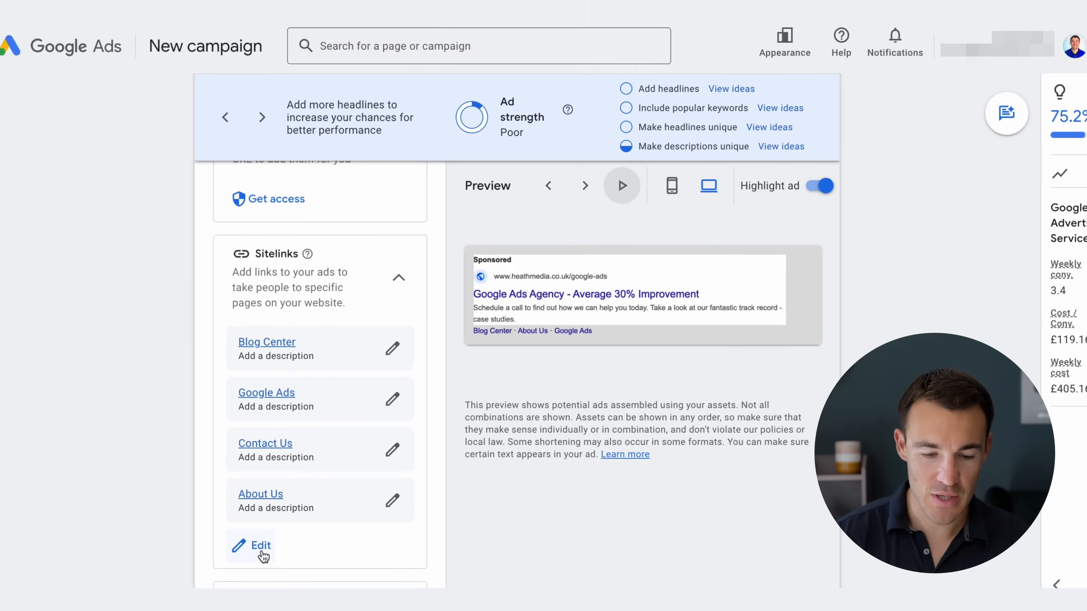
Open the campaign's sitelinks for editing and remove Blog Center, Contact Us and About Us
{"action": "left_click", "coordinate": [262, 552]}
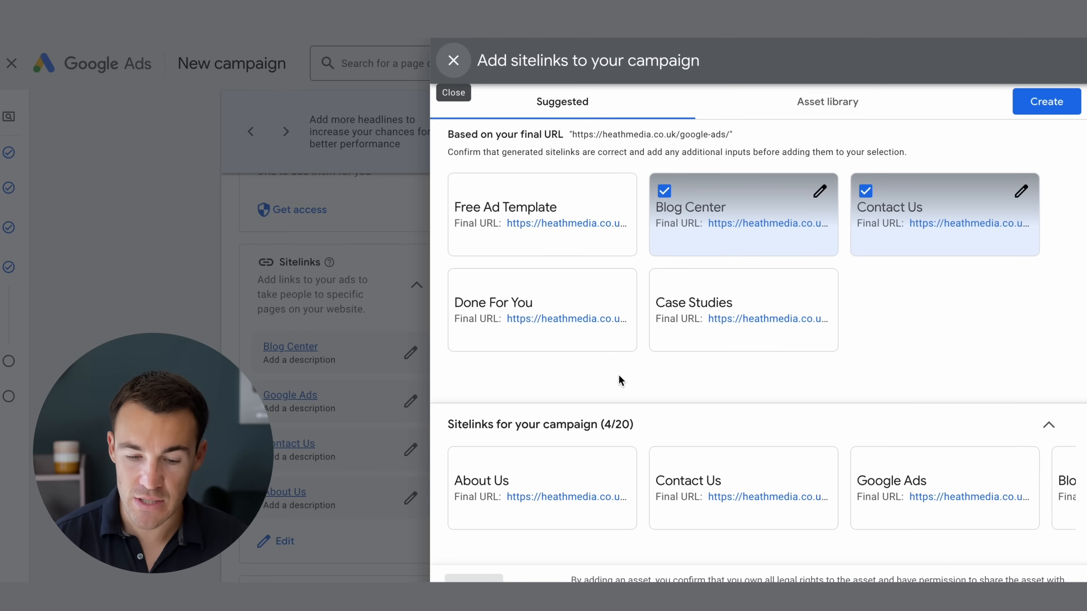
{"action": "left_click", "coordinate": [670, 195]}
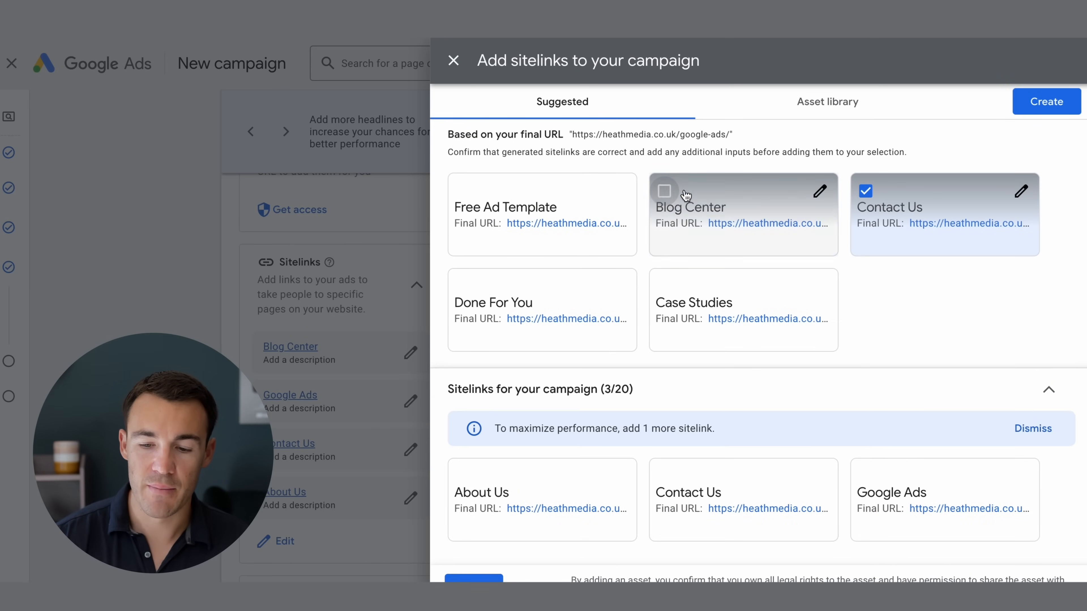
{"action": "left_click", "coordinate": [865, 191]}
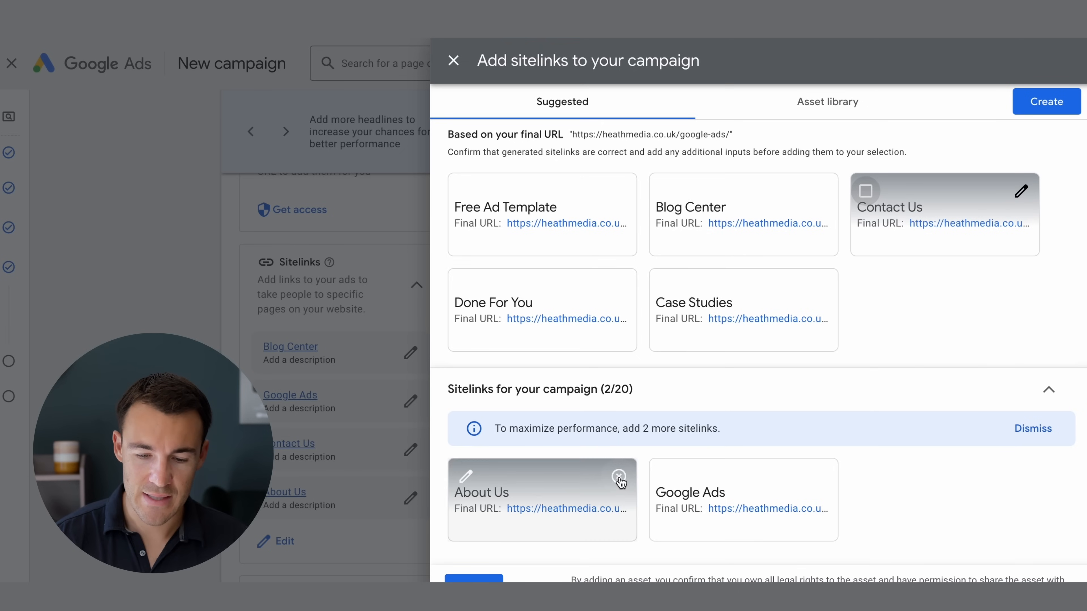
{"action": "left_click", "coordinate": [619, 477]}
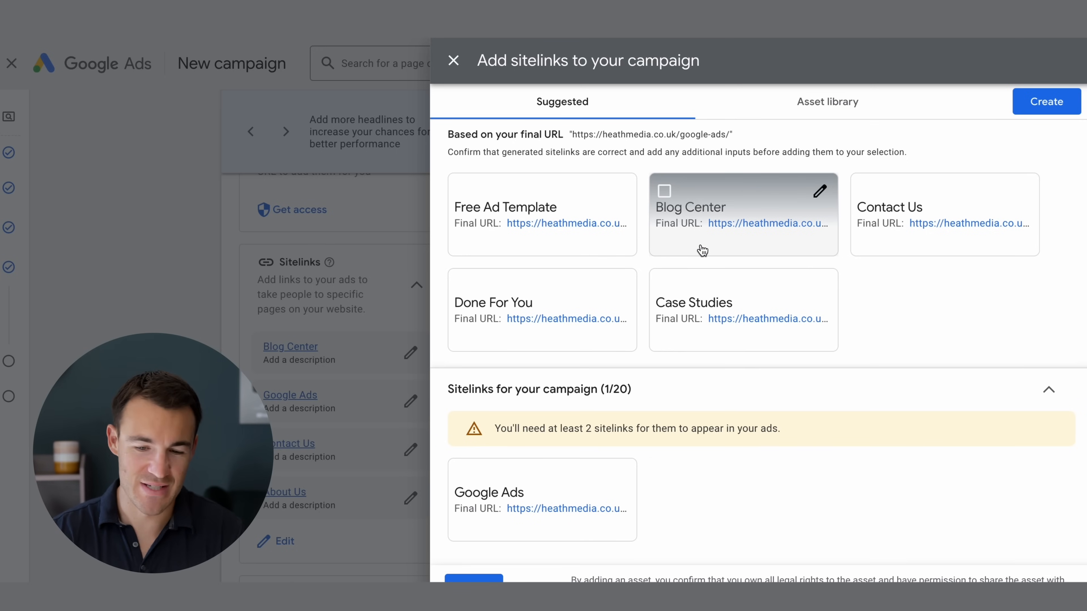
Add the suggested sitelinks Case Studies and Contact Us to the campaign and save the sitelink selection
{"action": "left_click", "coordinate": [742, 287]}
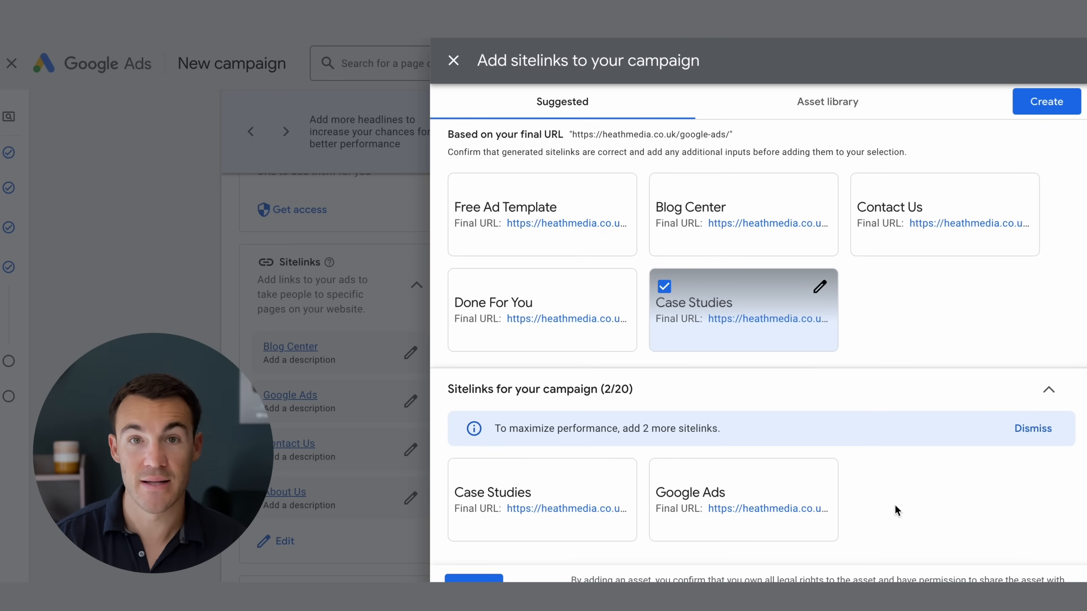
{"action": "left_click", "coordinate": [892, 209]}
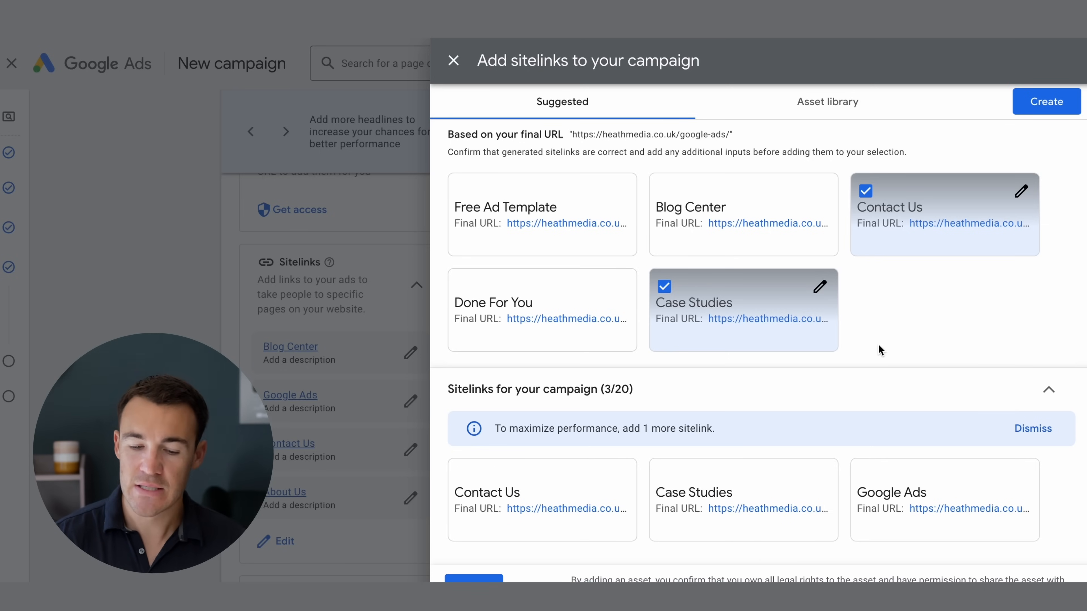
{"action": "left_click", "coordinate": [473, 580]}
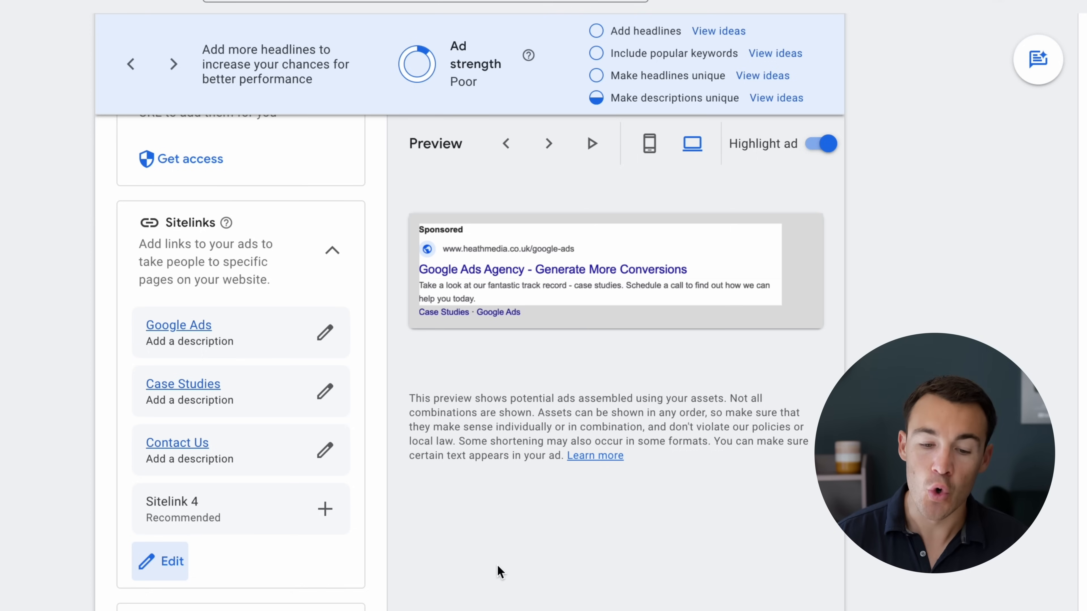
Examine the Case Studies sitelink's text, description lines and final URL, and leave its editor
{"action": "left_click", "coordinate": [325, 391]}
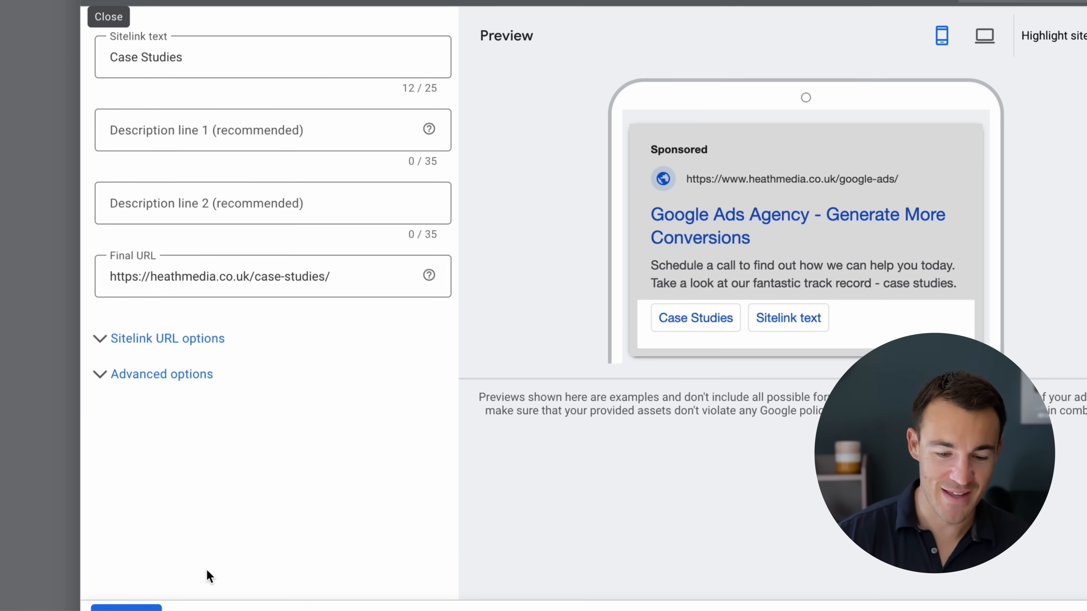
{"action": "left_click", "coordinate": [198, 607]}
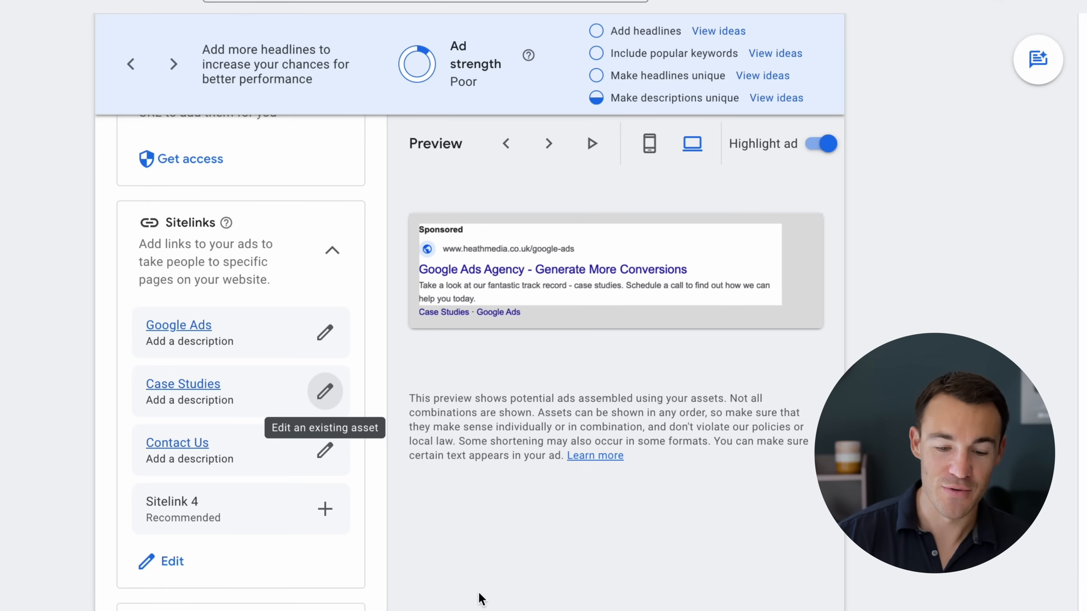
Start adding campaign-level callouts and enter "Average 30% Improvement" as the first callout text
{"action": "scroll", "coordinate": [457, 553], "scroll_direction": "down", "scroll_amount": 2}
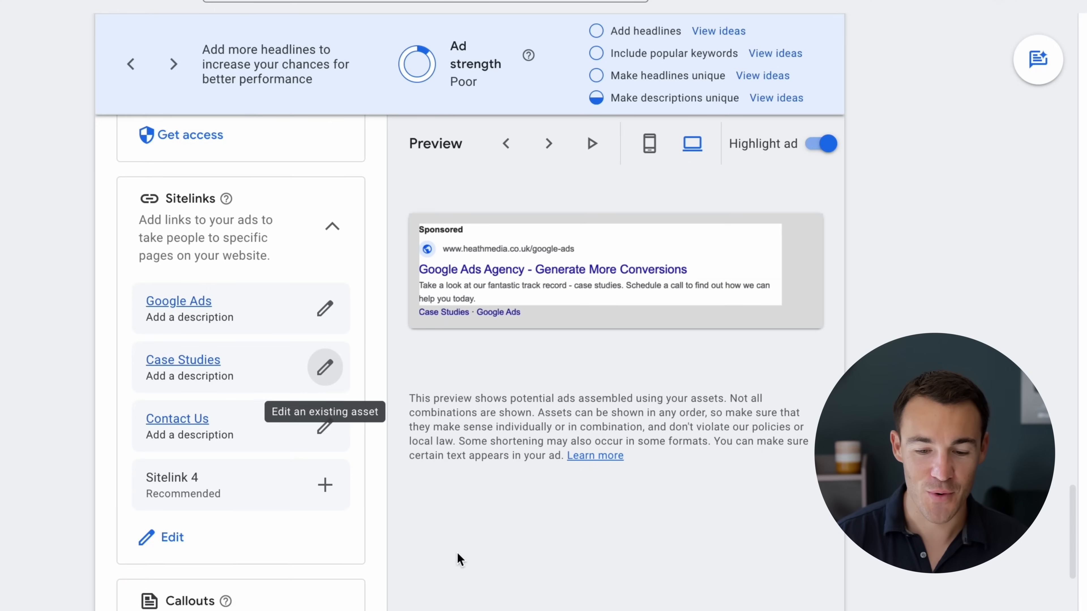
{"action": "scroll", "coordinate": [385, 492], "scroll_direction": "down", "scroll_amount": 6}
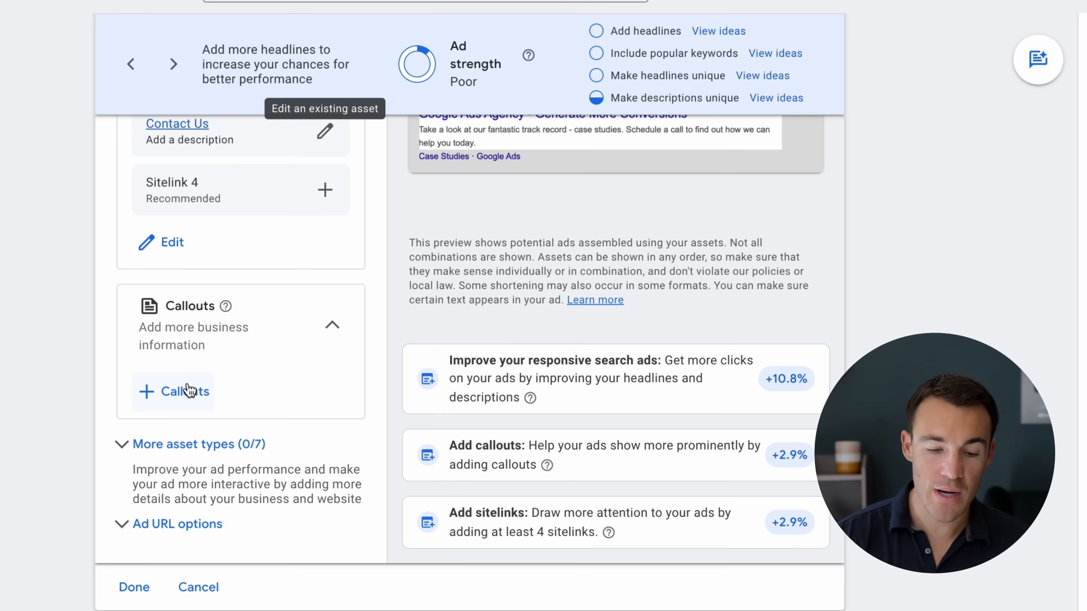
{"action": "left_click", "coordinate": [167, 396]}
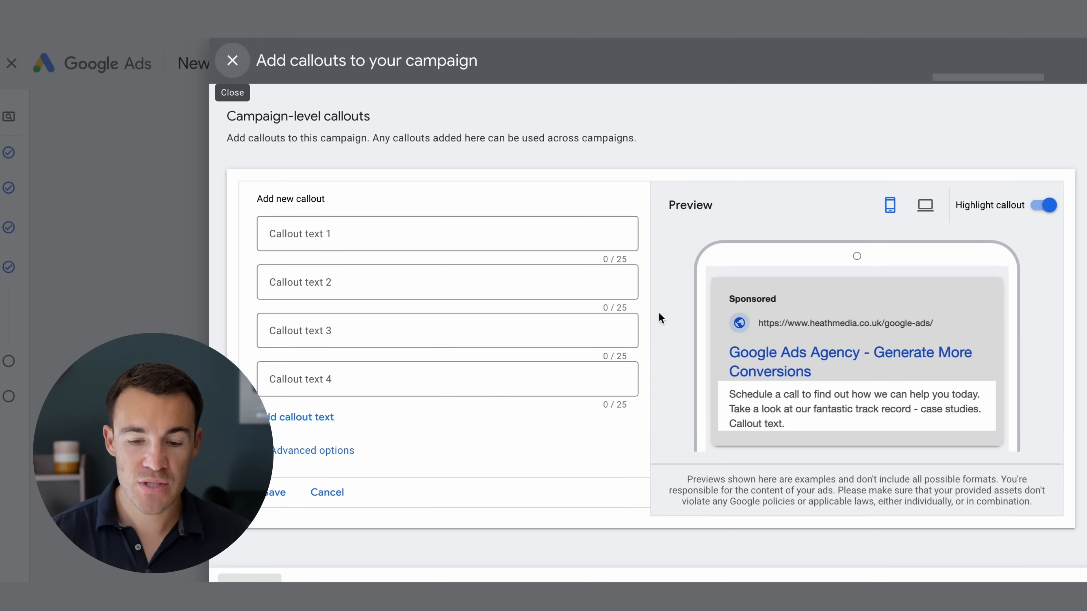
{"action": "left_click", "coordinate": [371, 236]}
{"action": "type", "text": "Average 30%"}
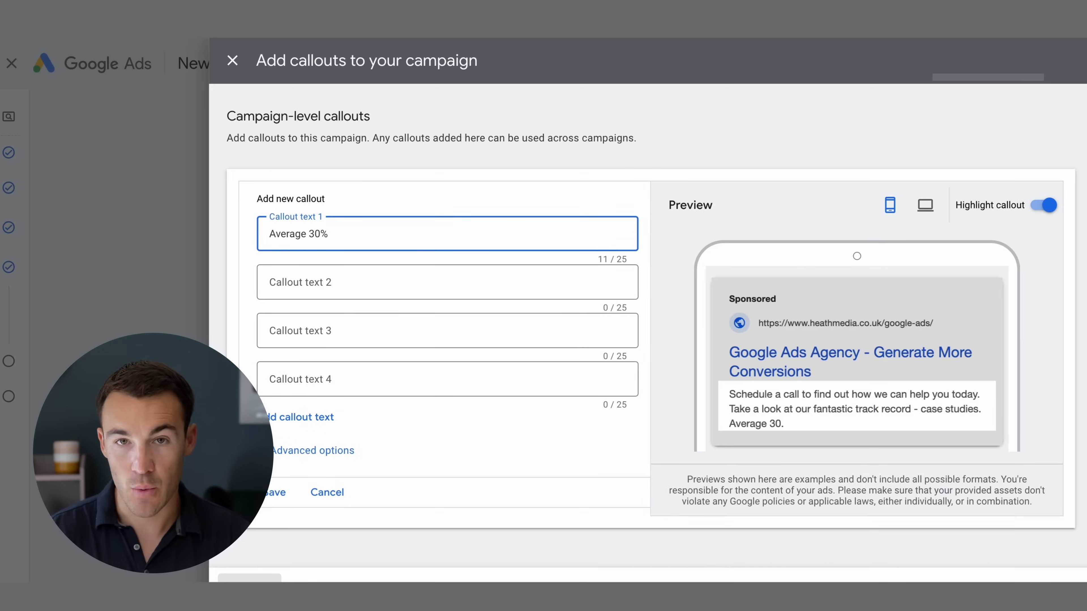
{"action": "type", "text": " Improvement"}
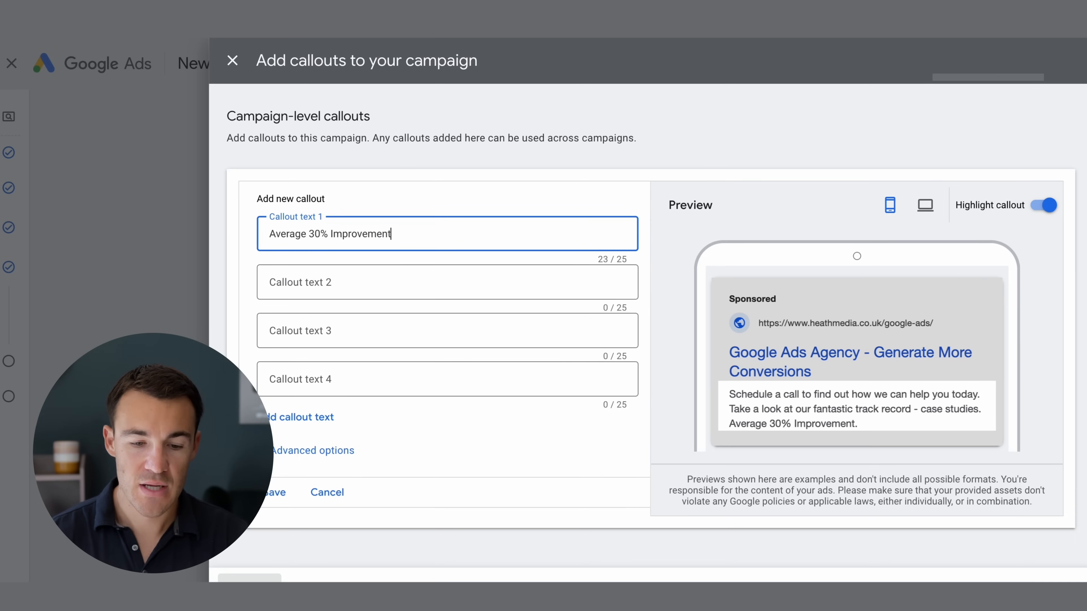
Enter "An Agency That Cares" as the second callout text
{"action": "left_click", "coordinate": [335, 283]}
{"action": "type", "text": "An A"}
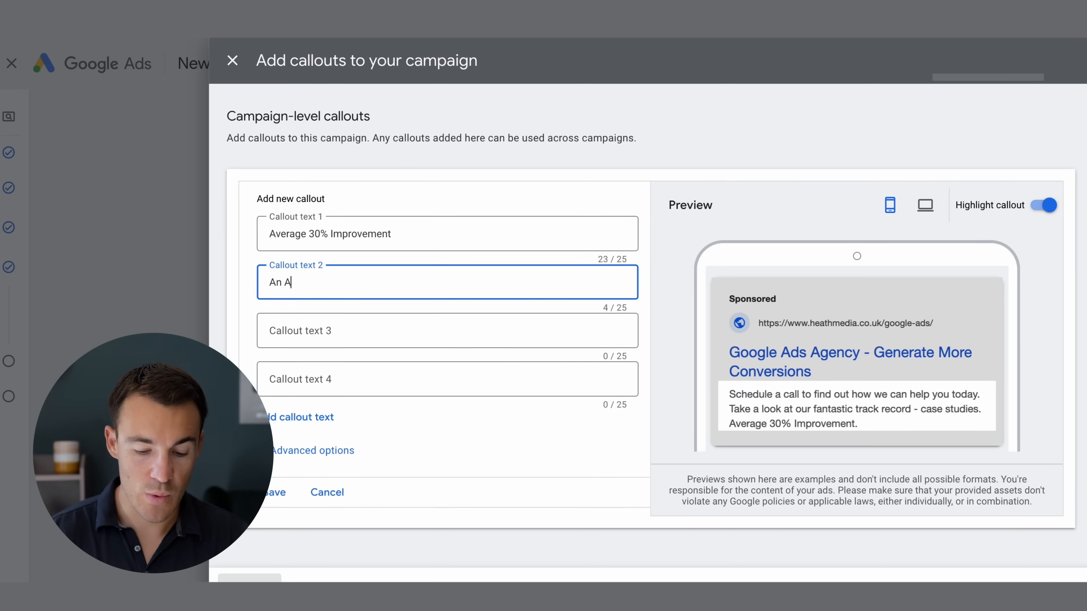
{"action": "type", "text": "gency"}
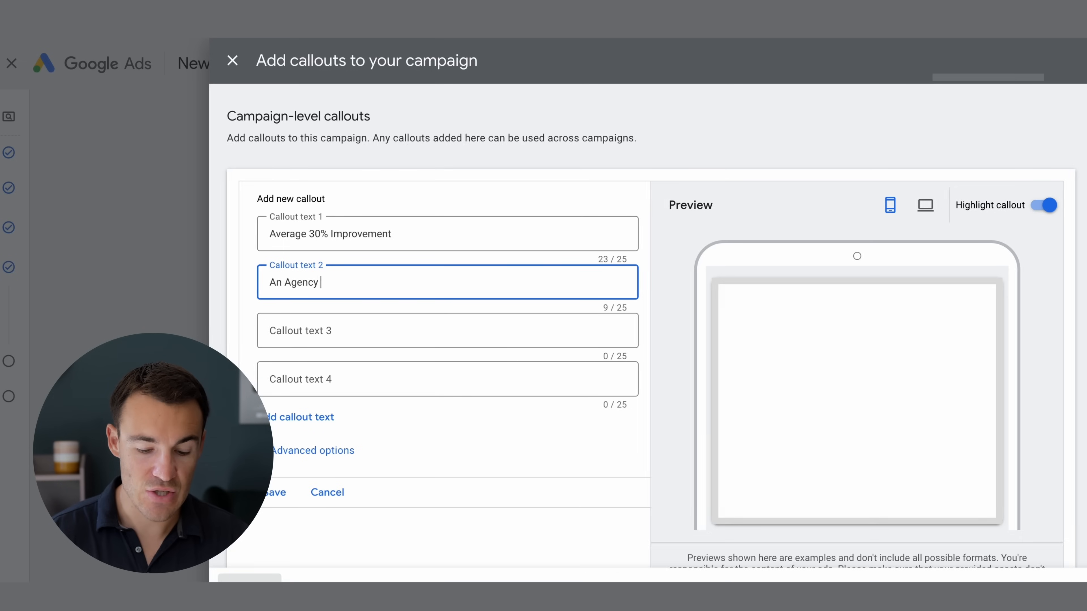
{"action": "type", "text": " That Cares"}
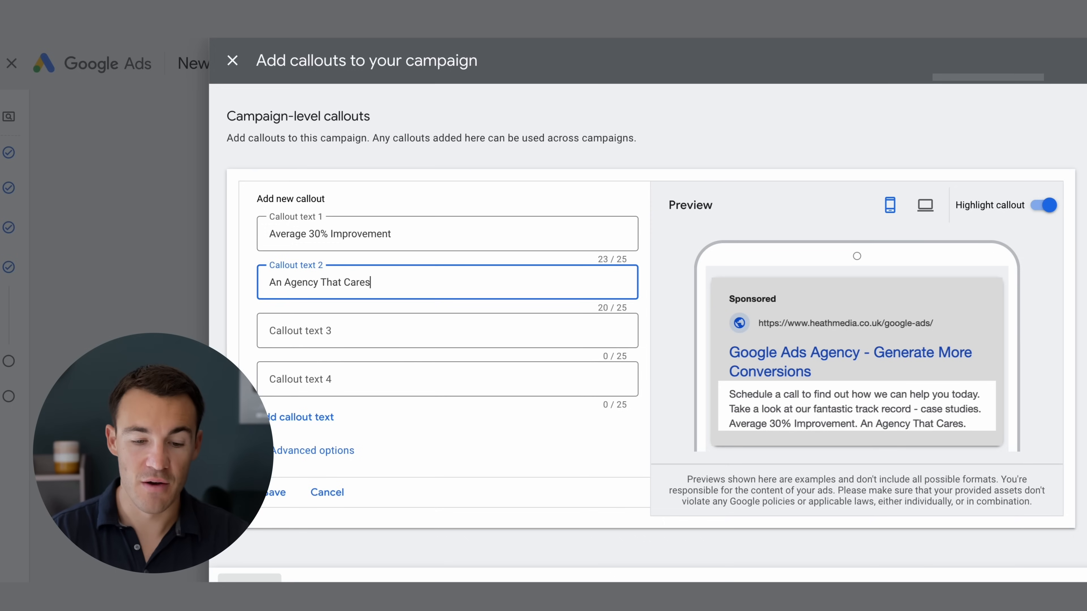
Enter "Outstanding Service" as the third callout text, then save the new callouts and apply the selection to the campaign
{"action": "left_click", "coordinate": [356, 332]}
{"action": "type", "text": "Out"}
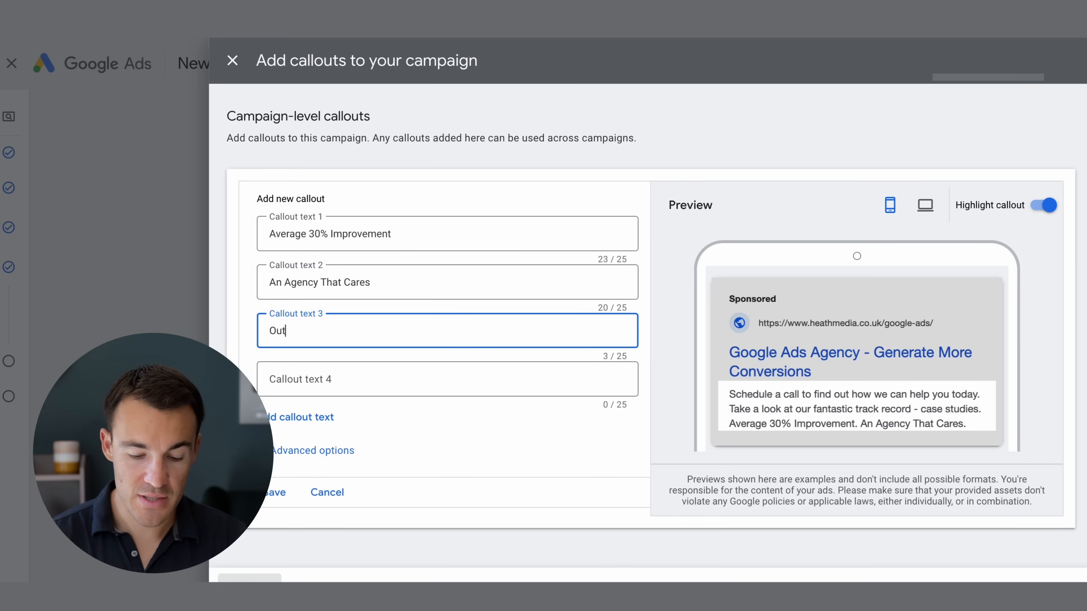
{"action": "type", "text": "standing Service"}
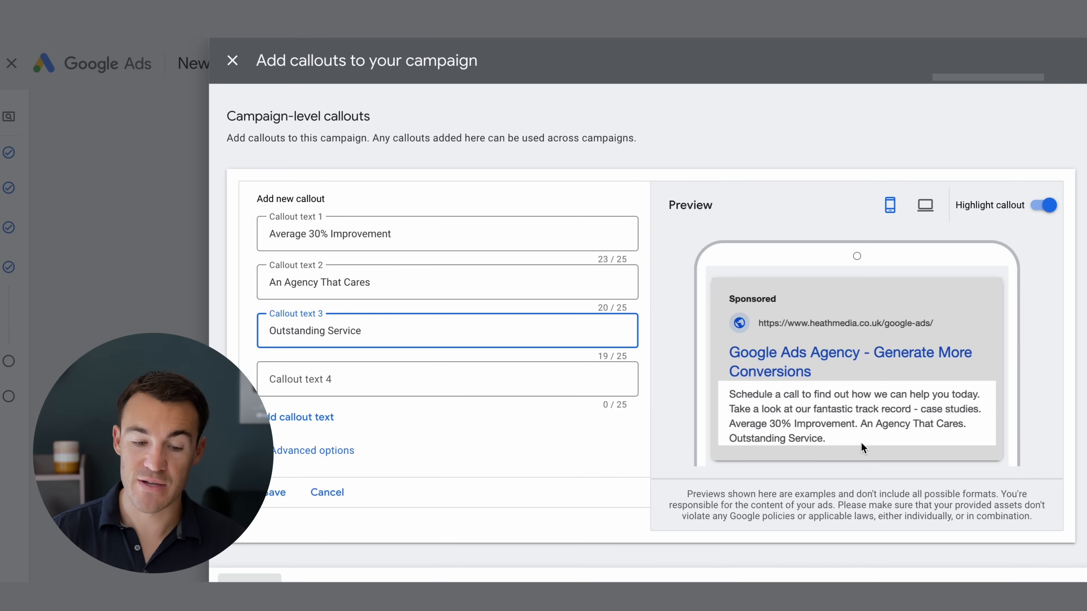
{"action": "left_click", "coordinate": [278, 497]}
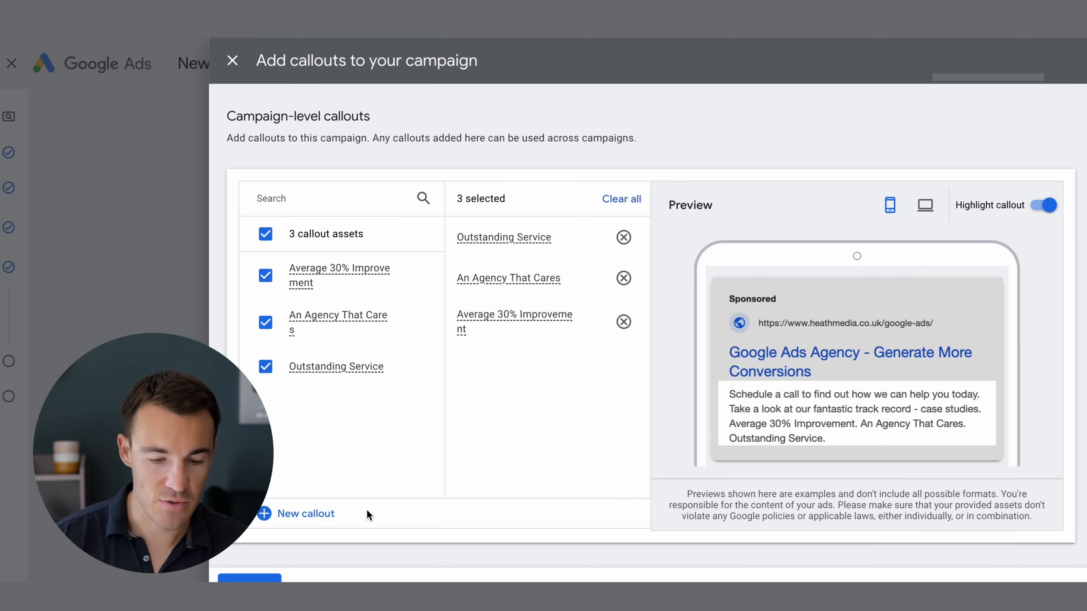
{"action": "left_click", "coordinate": [261, 578]}
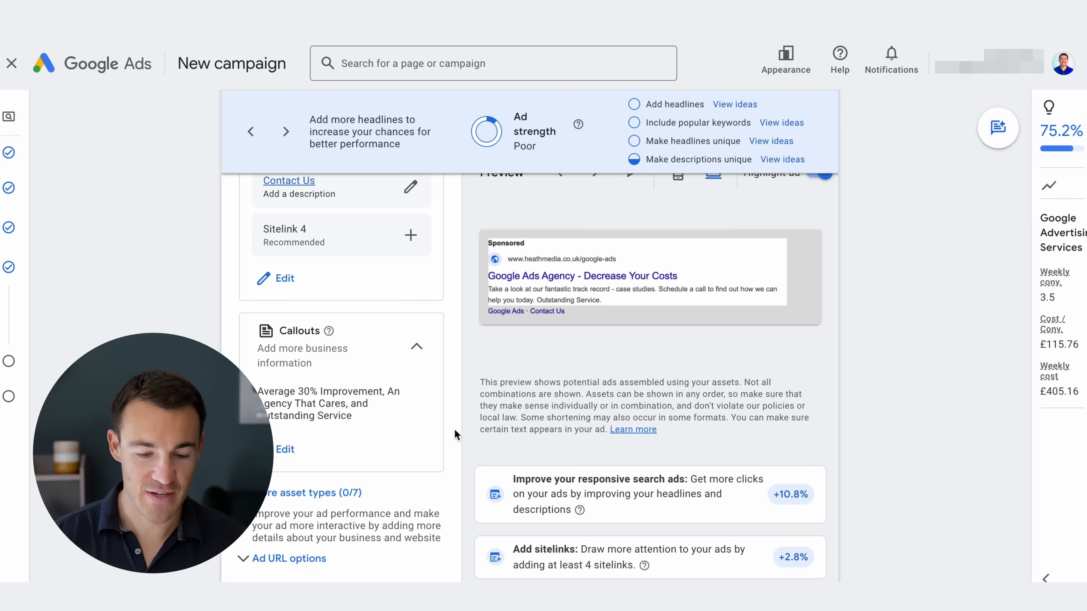
Expand the additional asset types and look through the promotions, prices, calls, structured snippets, lead forms and apps options
{"action": "scroll", "coordinate": [454, 429], "scroll_direction": "down", "scroll_amount": 1}
{"action": "left_click", "coordinate": [447, 435]}
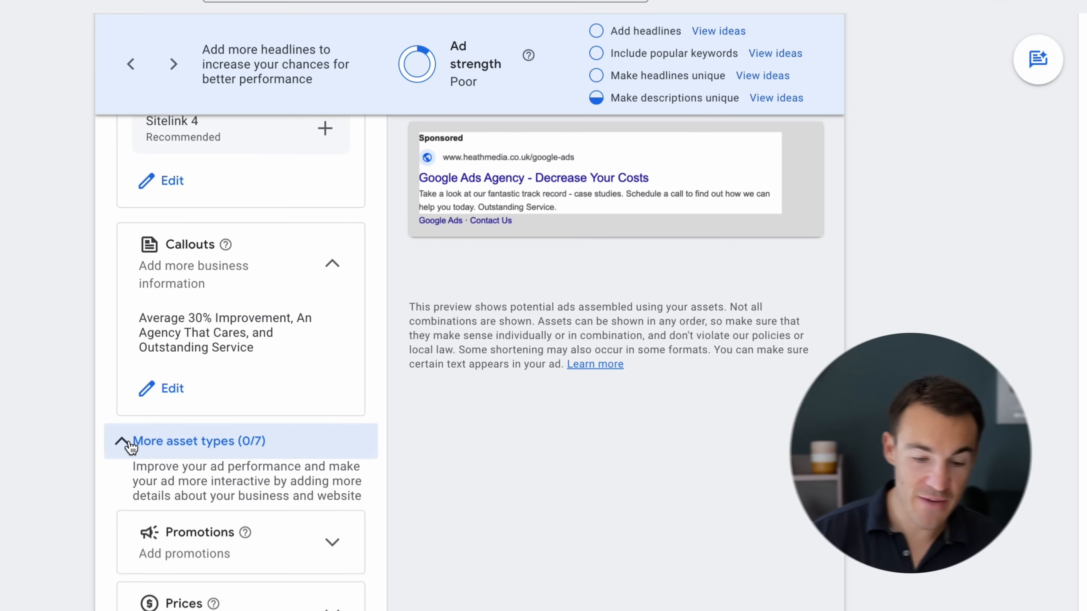
{"action": "scroll", "coordinate": [378, 386], "scroll_direction": "down", "scroll_amount": 8}
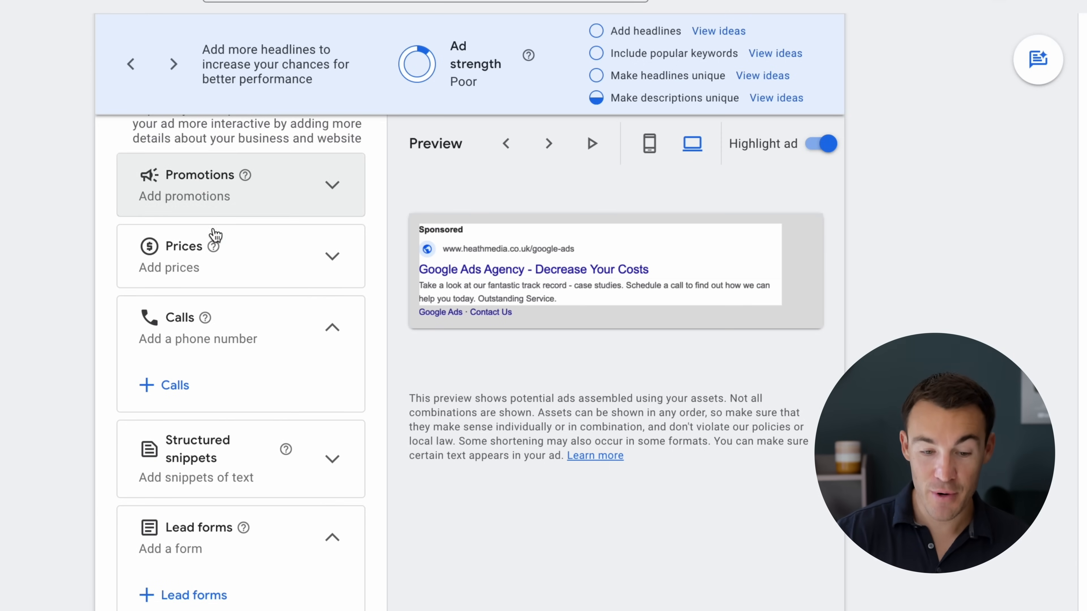
{"action": "scroll", "coordinate": [257, 353], "scroll_direction": "down", "scroll_amount": 1}
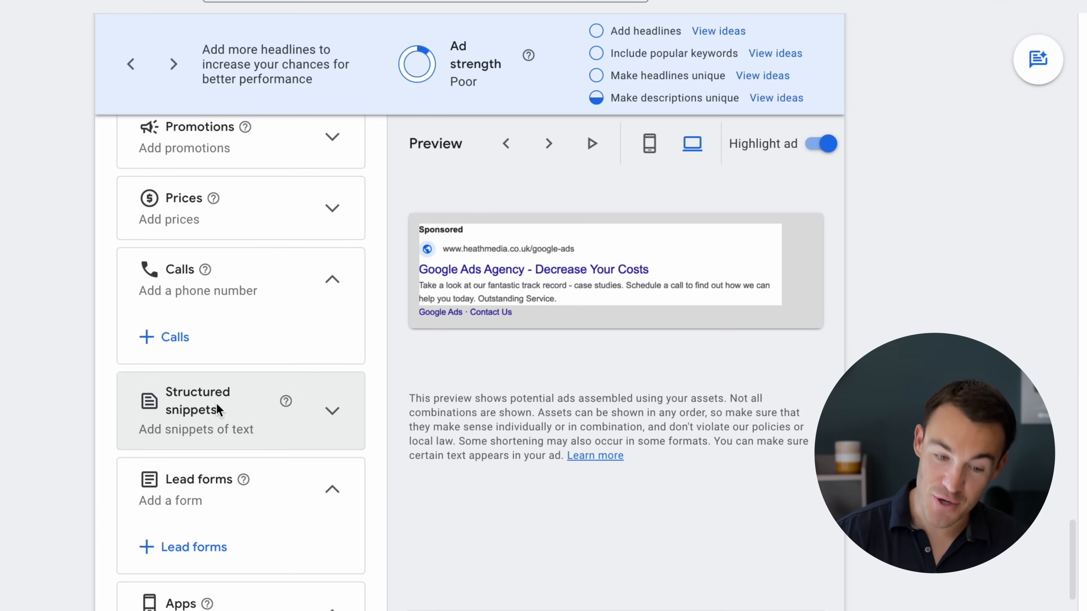
{"action": "scroll", "coordinate": [271, 503], "scroll_direction": "down", "scroll_amount": 2}
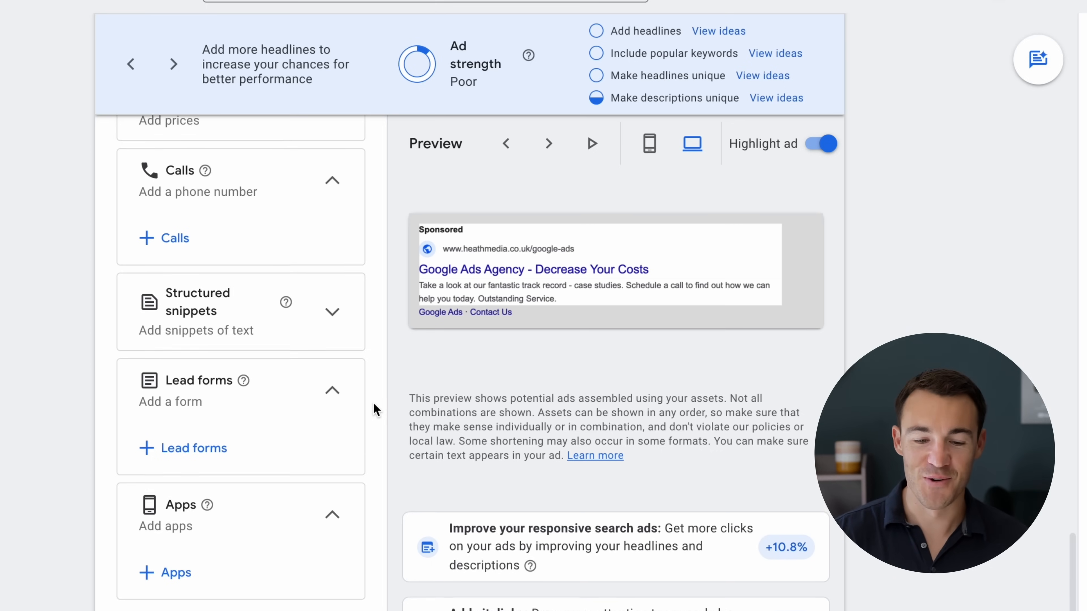
{"action": "scroll", "coordinate": [373, 402], "scroll_direction": "up", "scroll_amount": 8}
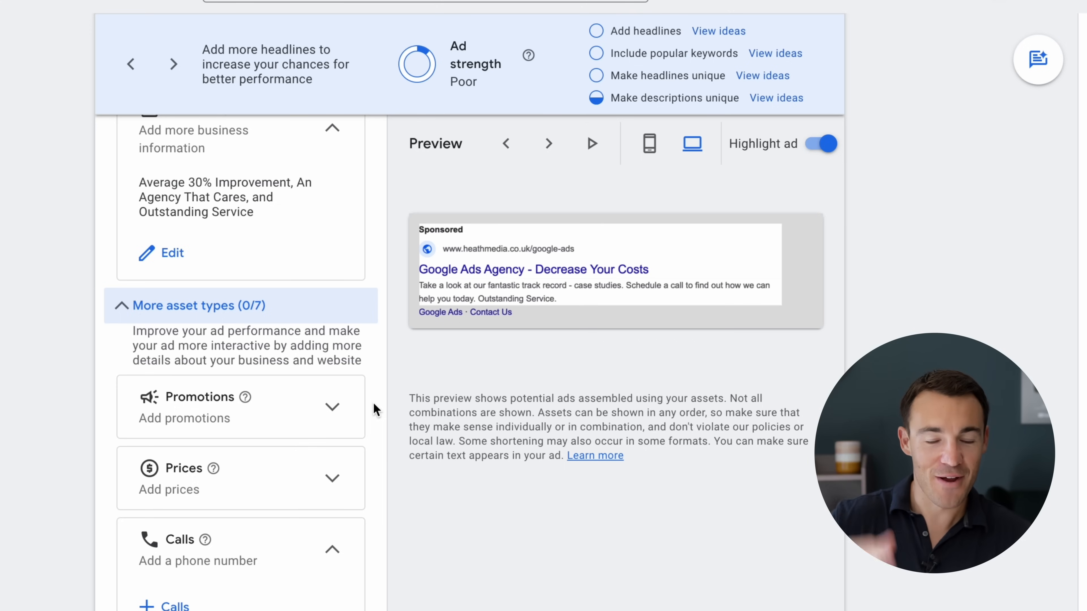
{"action": "scroll", "coordinate": [372, 410], "scroll_direction": "up", "scroll_amount": 2}
{"action": "scroll", "coordinate": [373, 409], "scroll_direction": "down", "scroll_amount": 3}
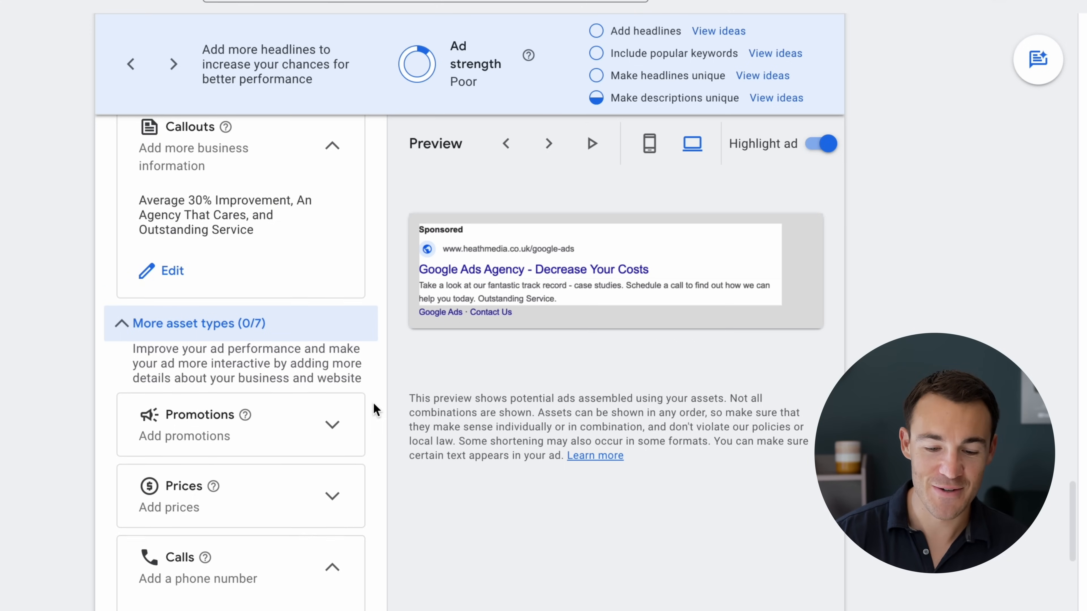
{"action": "scroll", "coordinate": [373, 410], "scroll_direction": "down", "scroll_amount": 3}
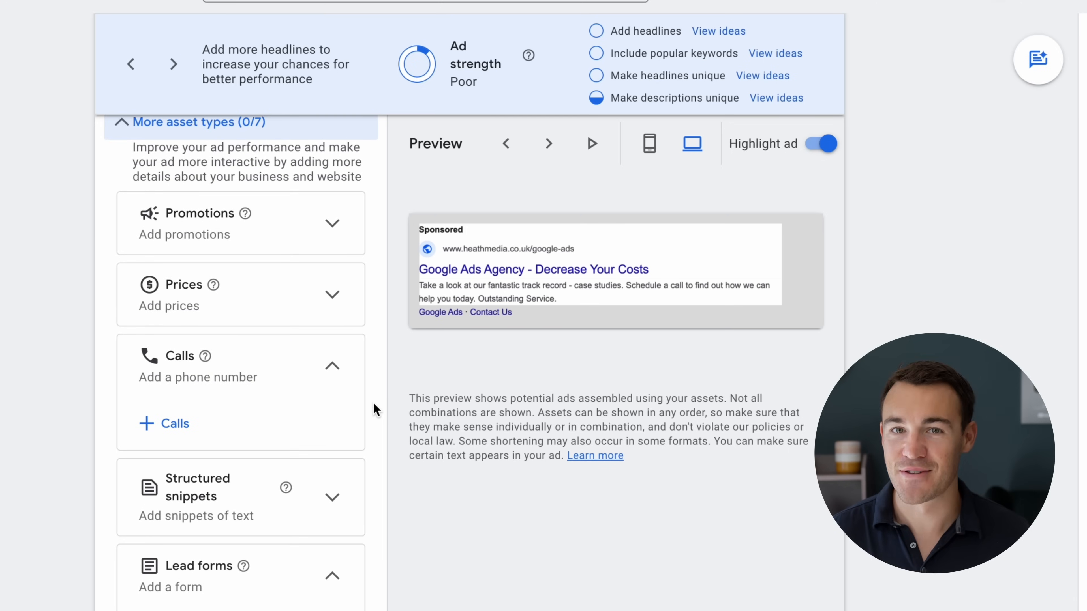
{"action": "scroll", "coordinate": [378, 427], "scroll_direction": "down", "scroll_amount": 1}
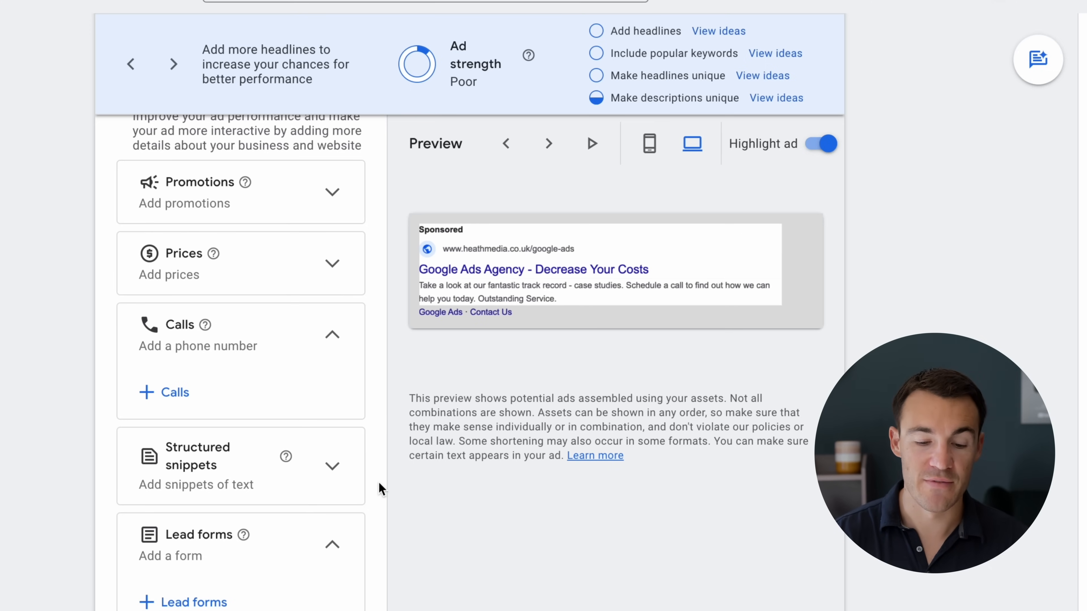
{"action": "scroll", "coordinate": [377, 482], "scroll_direction": "down", "scroll_amount": 5}
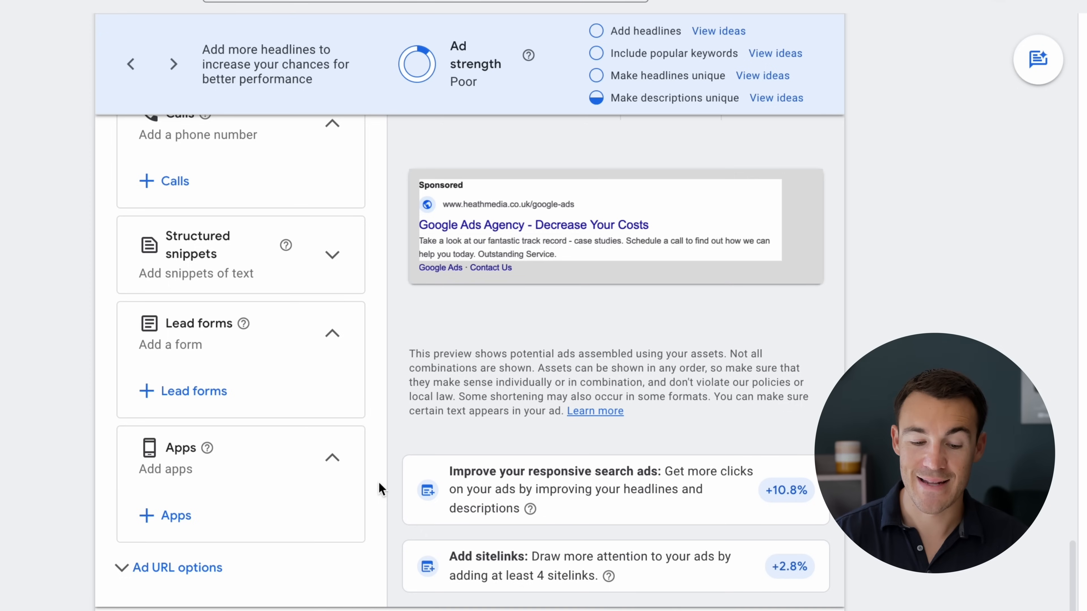
{"action": "scroll", "coordinate": [378, 482], "scroll_direction": "down", "scroll_amount": 1}
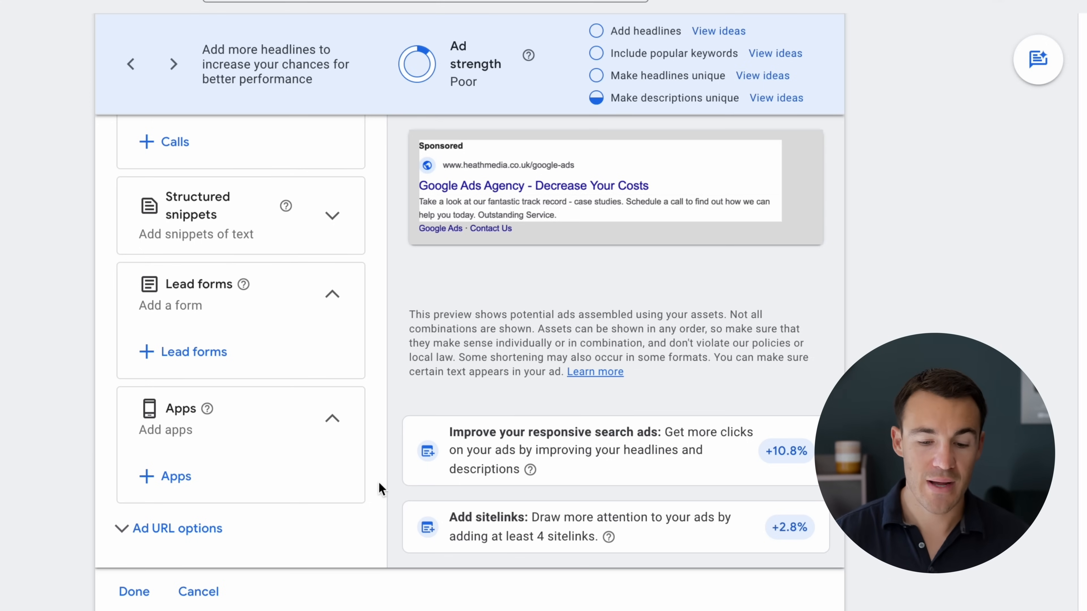
Finish editing the ad and continue to the campaign's budget step
{"action": "left_click", "coordinate": [134, 591]}
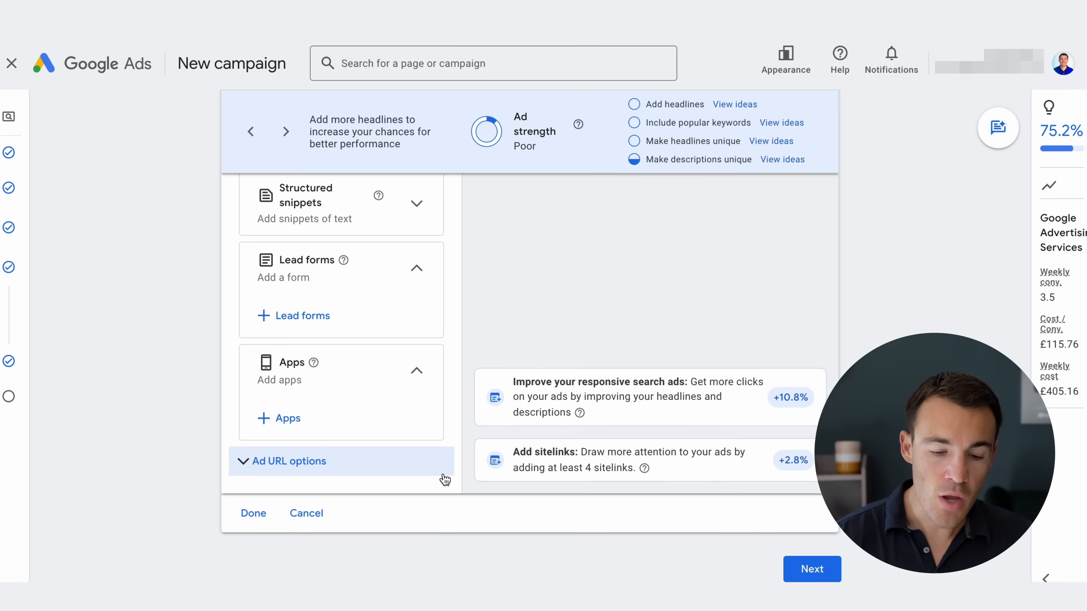
{"action": "left_click", "coordinate": [260, 513]}
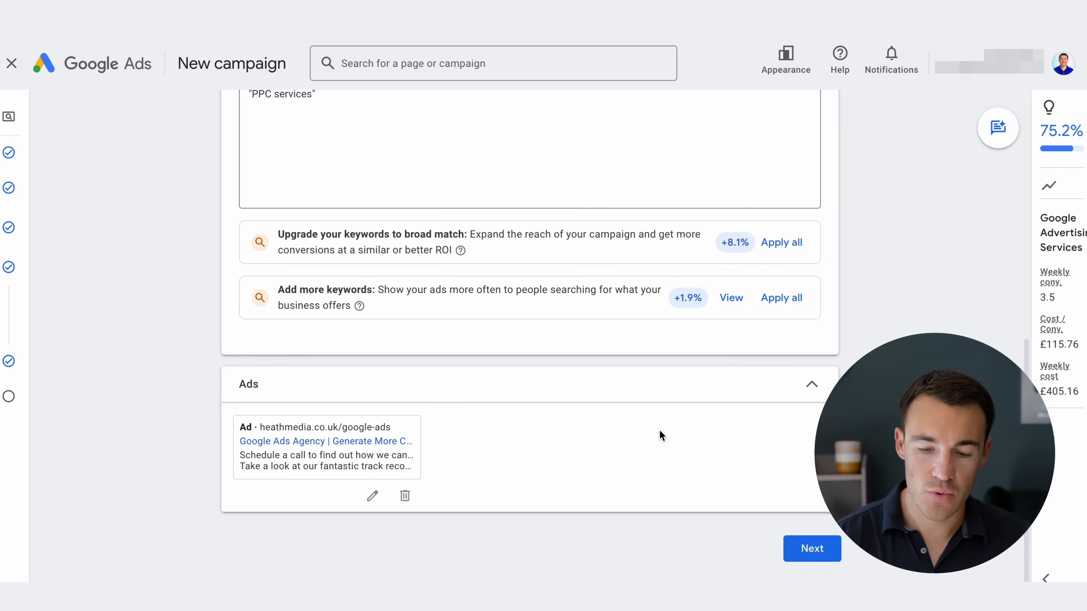
{"action": "left_click", "coordinate": [822, 547]}
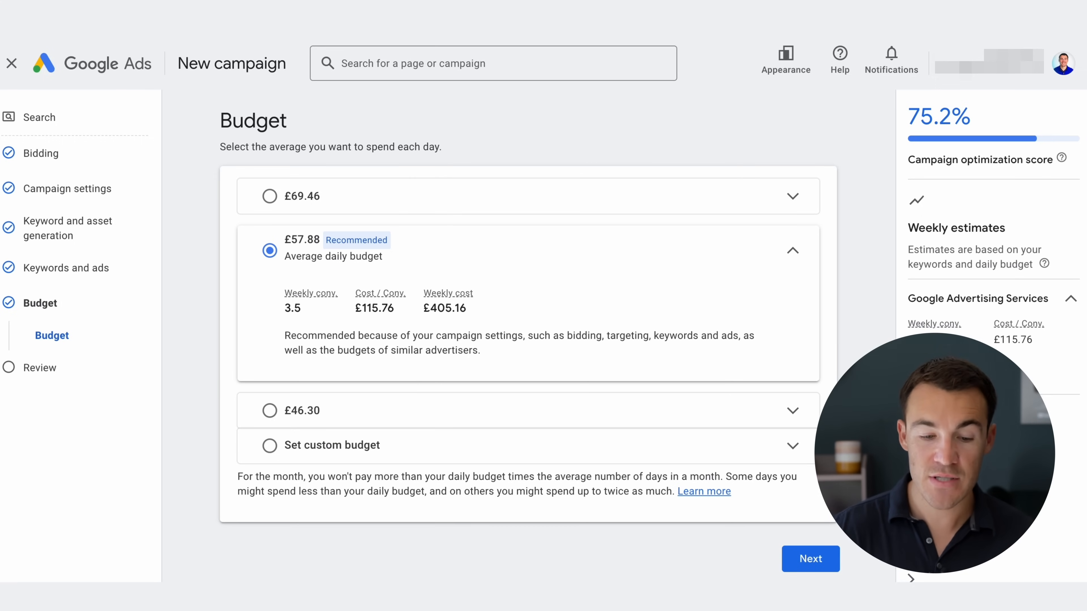
{"action": "mouse_move", "coordinate": [311, 295]}
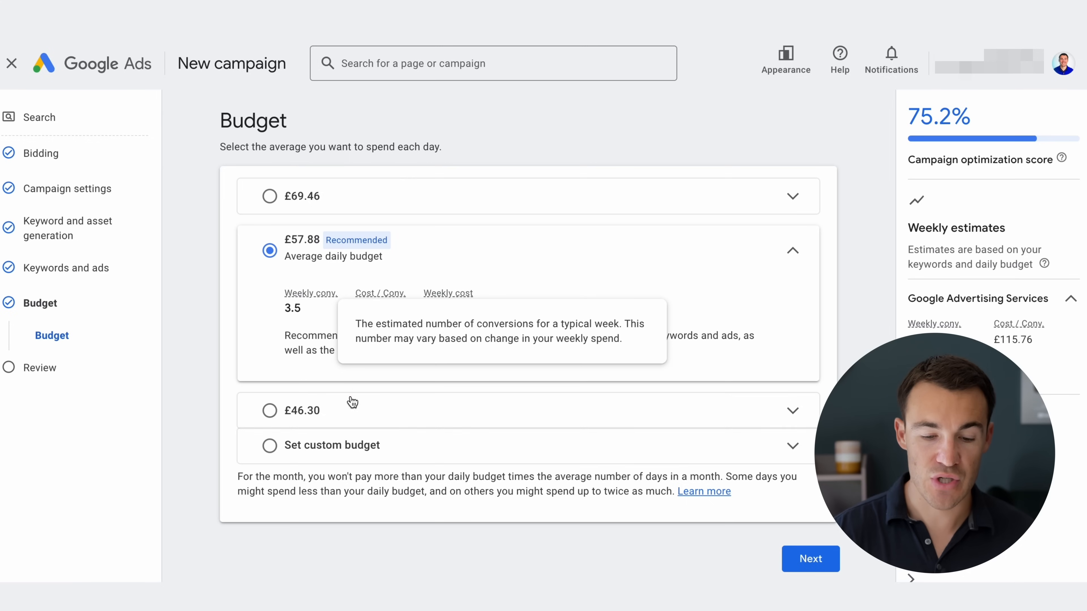